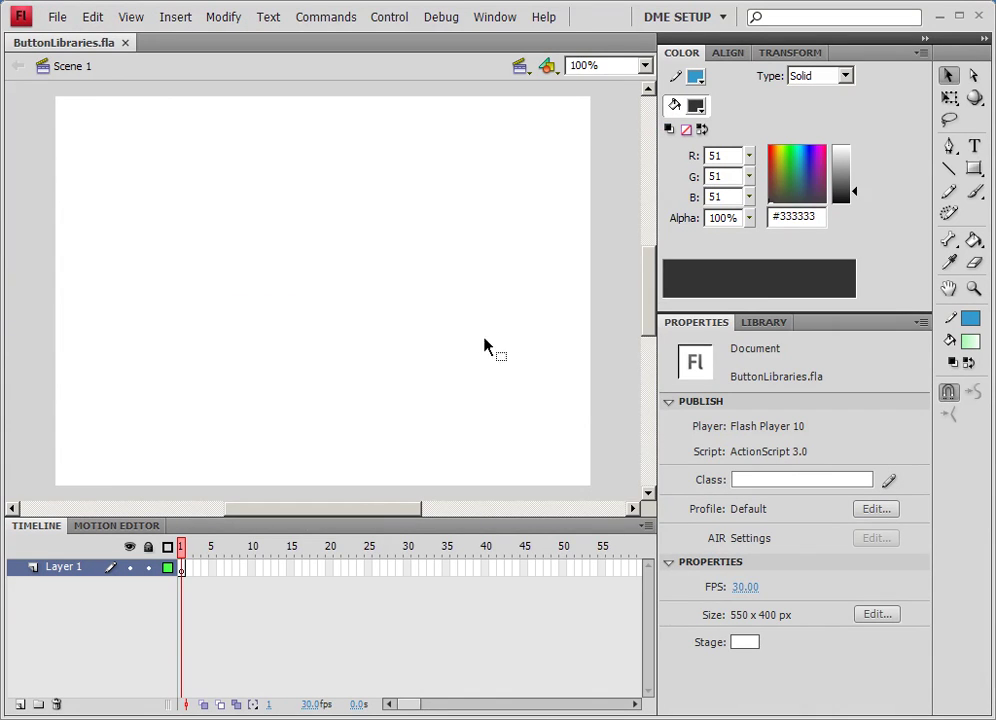
Open the Buttons common library, and move and enlarge its window so the whole folder list fits.
{"action": "left_click", "coordinate": [485, 20]}
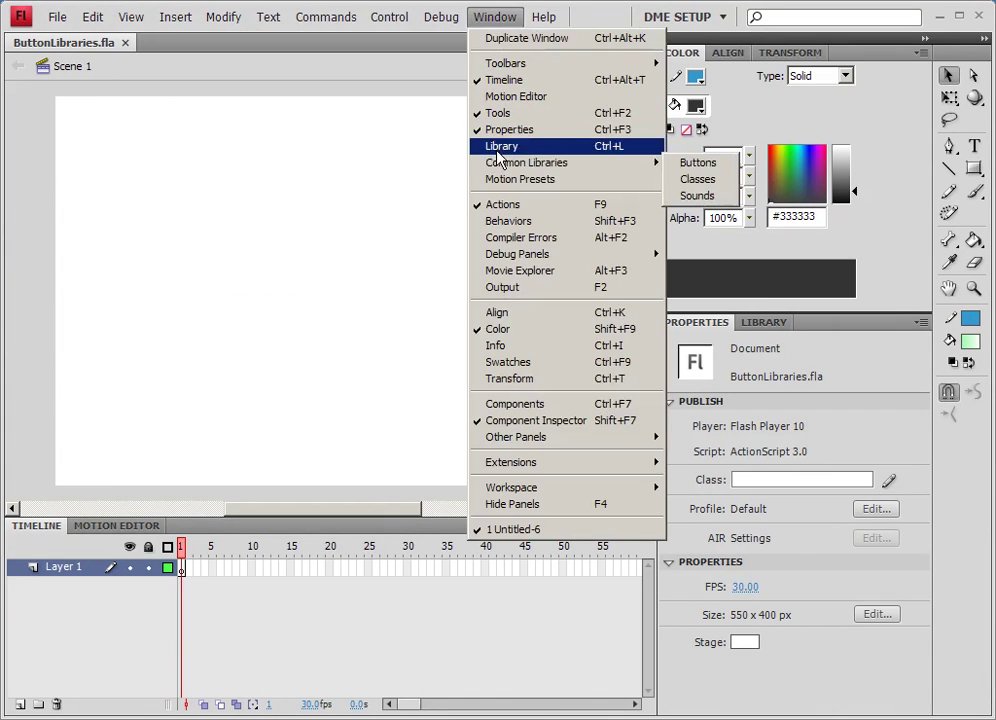
{"action": "mouse_move", "coordinate": [612, 164]}
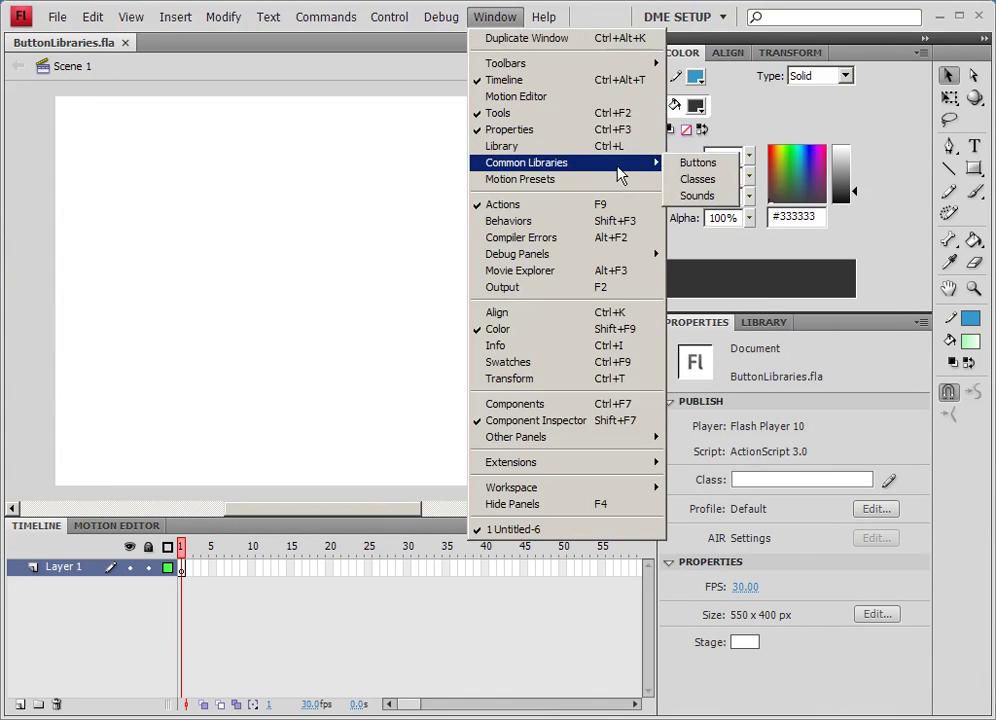
{"action": "left_click", "coordinate": [699, 165]}
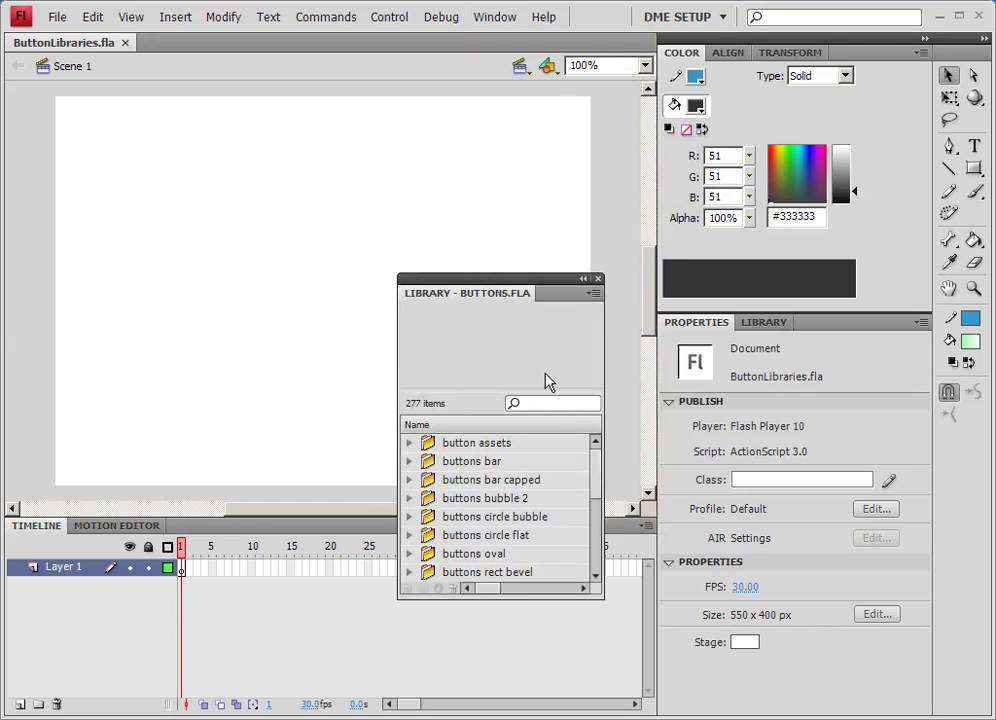
{"action": "left_click_drag", "start_coordinate": [535, 283], "coordinate": [528, 120]}
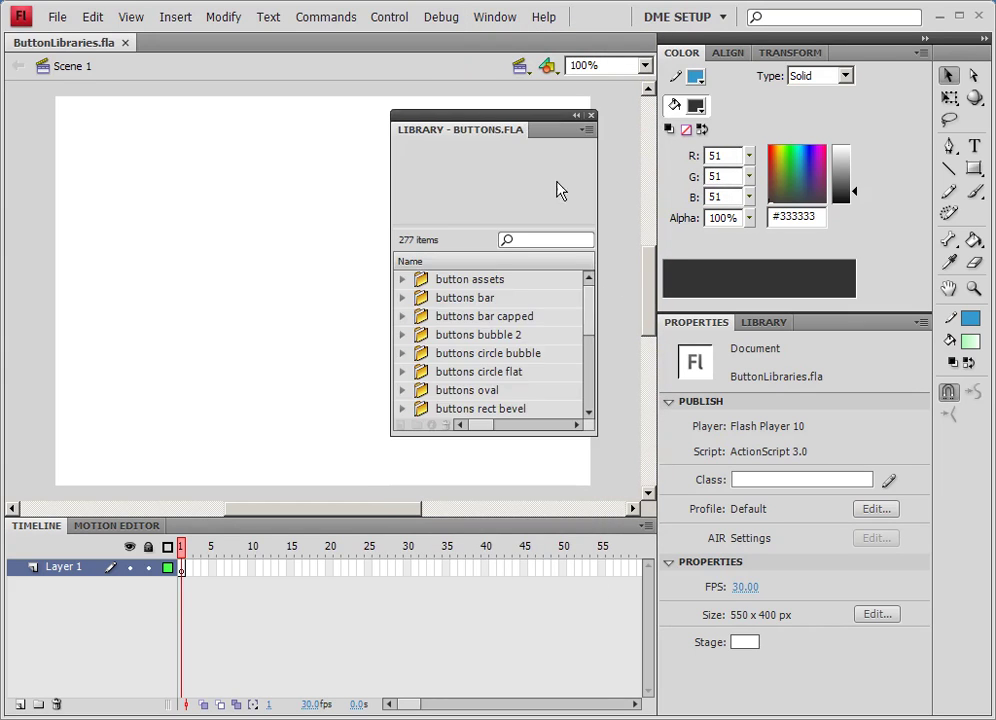
{"action": "left_click_drag", "start_coordinate": [594, 433], "coordinate": [620, 683]}
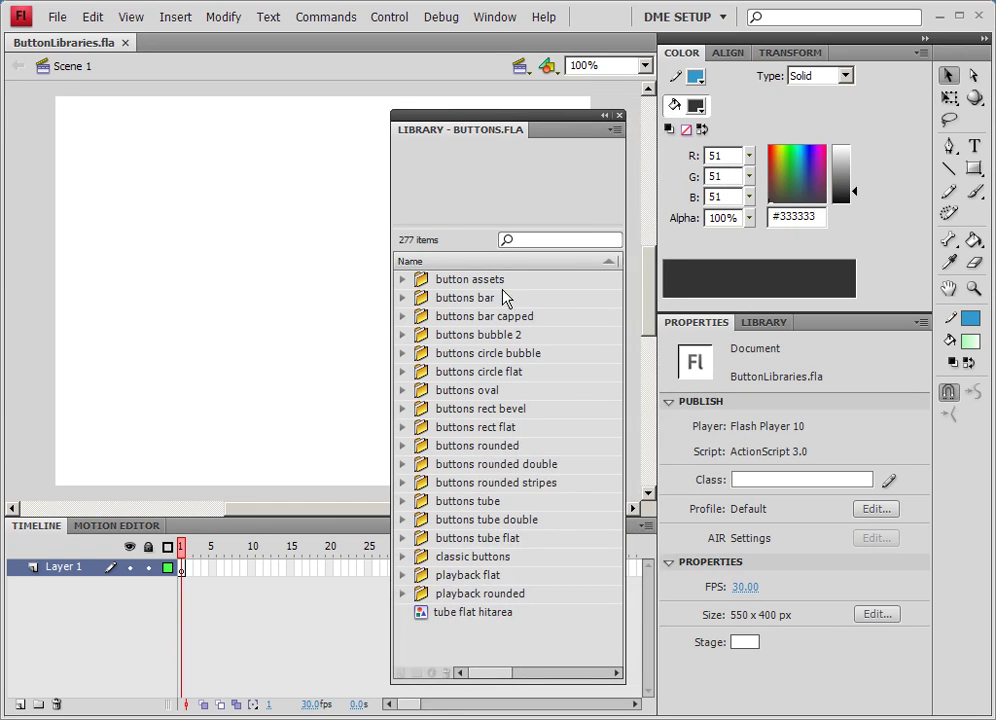
Preview several buttons in the buttons bar folder and place the bar gold button near the stage's upper-left corner.
{"action": "left_click", "coordinate": [403, 298]}
{"action": "left_click", "coordinate": [440, 316]}
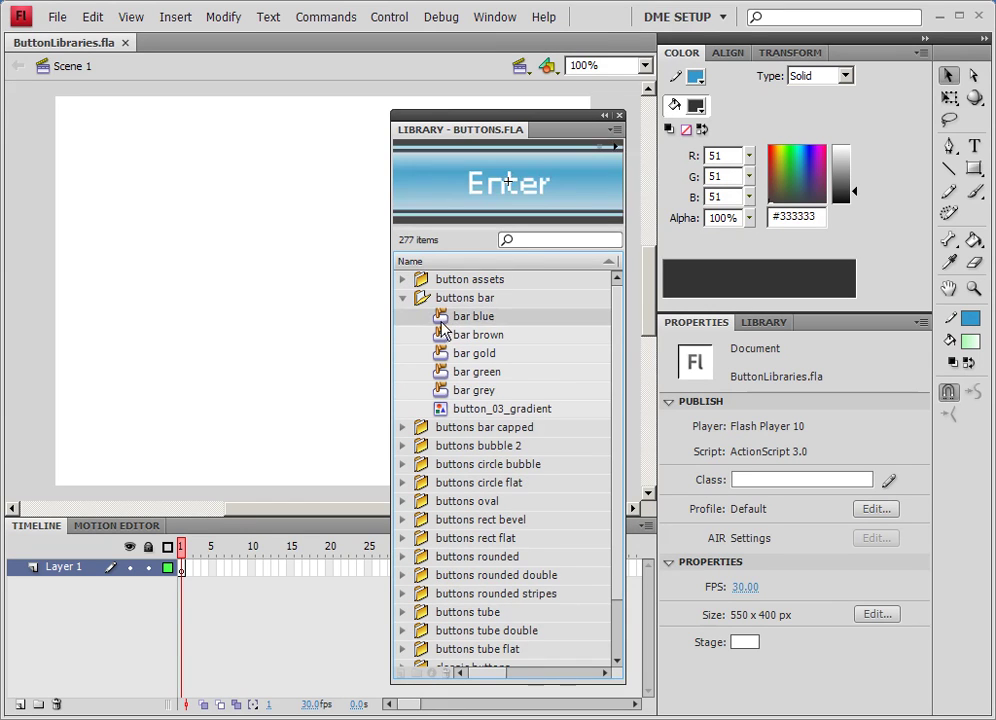
{"action": "left_click", "coordinate": [441, 335]}
{"action": "left_click", "coordinate": [442, 353]}
{"action": "left_click", "coordinate": [442, 376]}
{"action": "left_click", "coordinate": [440, 358]}
{"action": "left_click_drag", "start_coordinate": [442, 362], "coordinate": [146, 156]}
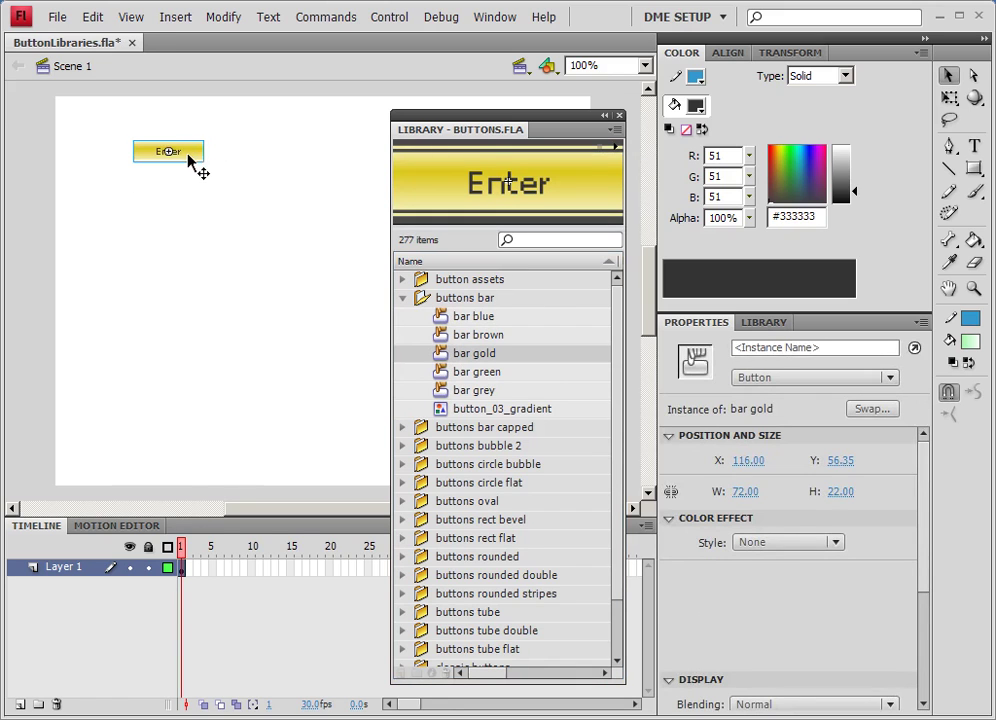
{"action": "left_click", "coordinate": [200, 212]}
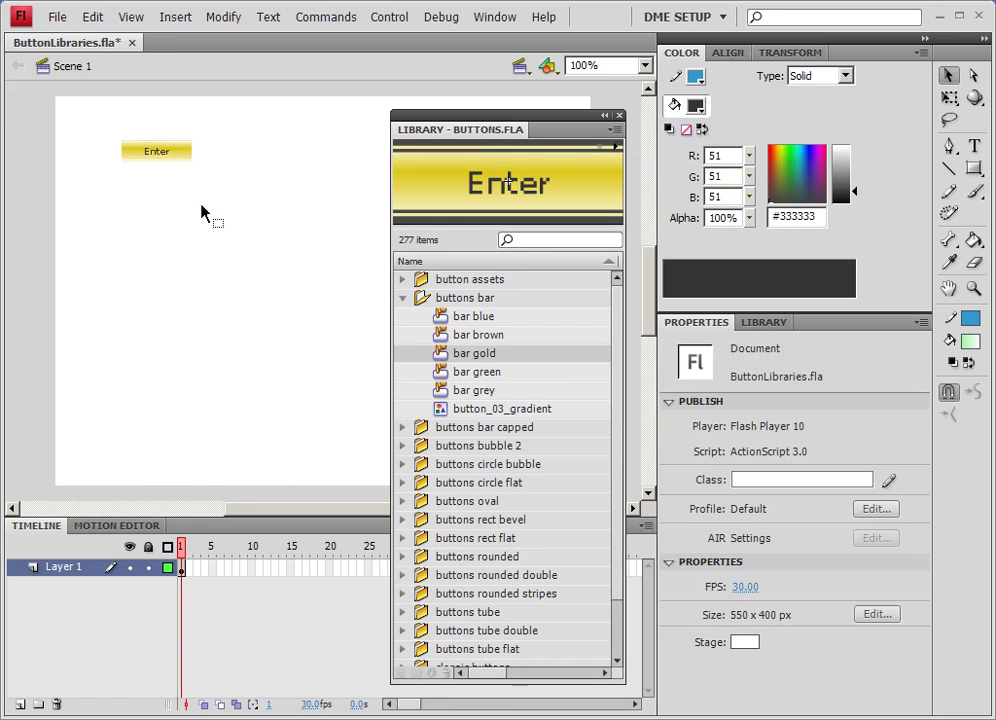
Test the movie, close the preview, and shift the gold bar button slightly left to X 97.
{"action": "key", "text": "ctrl+Return"}
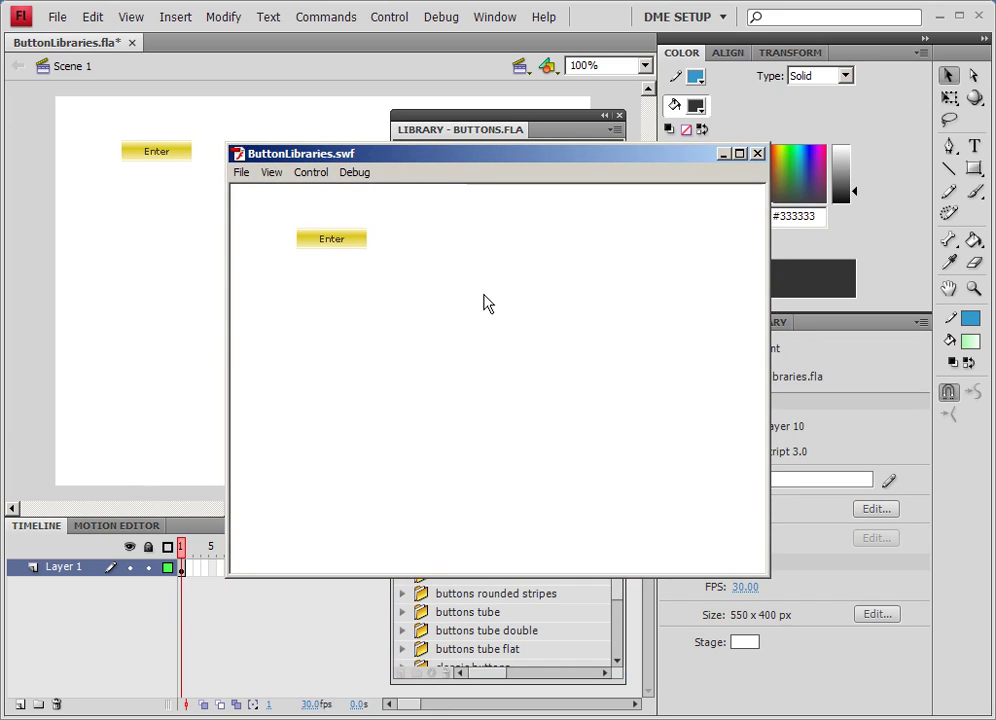
{"action": "left_click", "coordinate": [757, 154]}
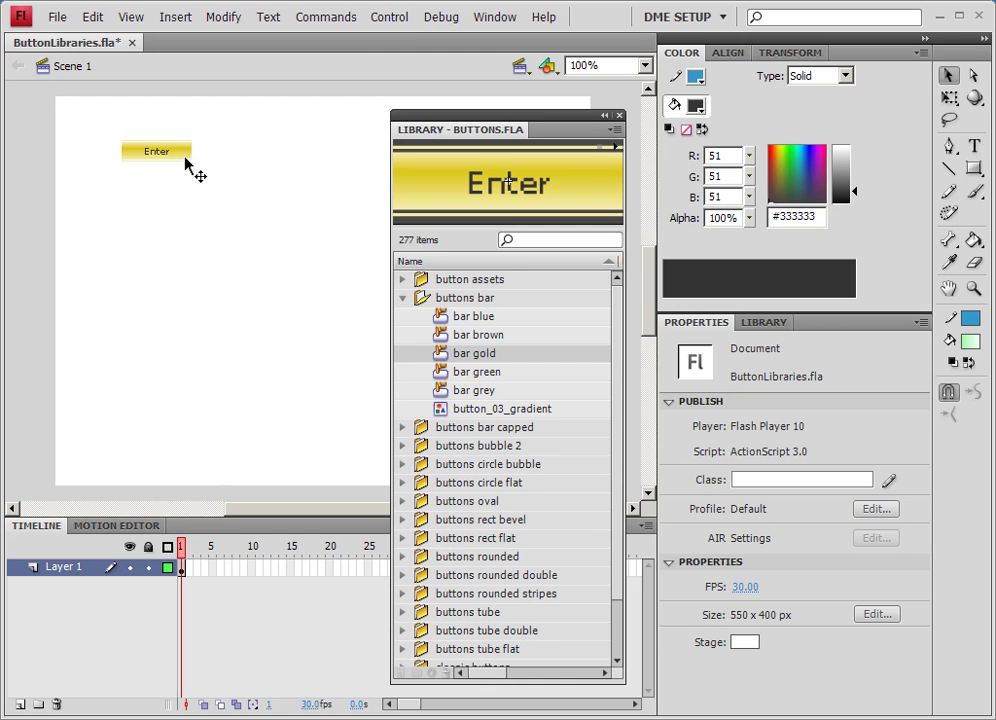
{"action": "left_click_drag", "start_coordinate": [177, 156], "coordinate": [178, 157]}
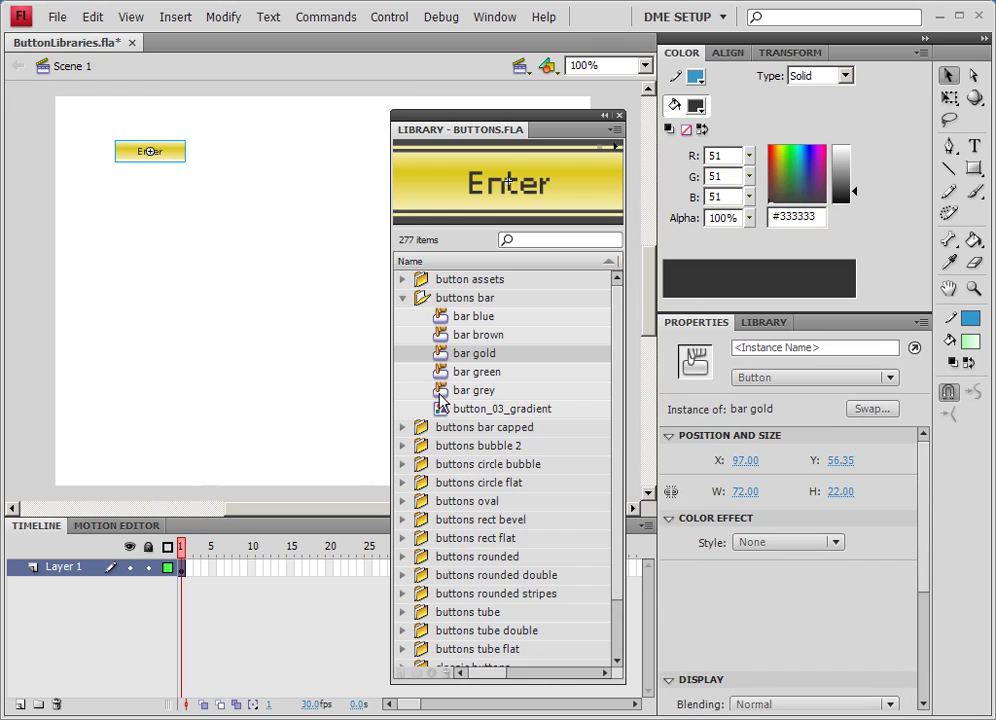
Place the bubble 2 blue button below the gold bar button and preview the green and orange variants.
{"action": "left_click", "coordinate": [402, 445]}
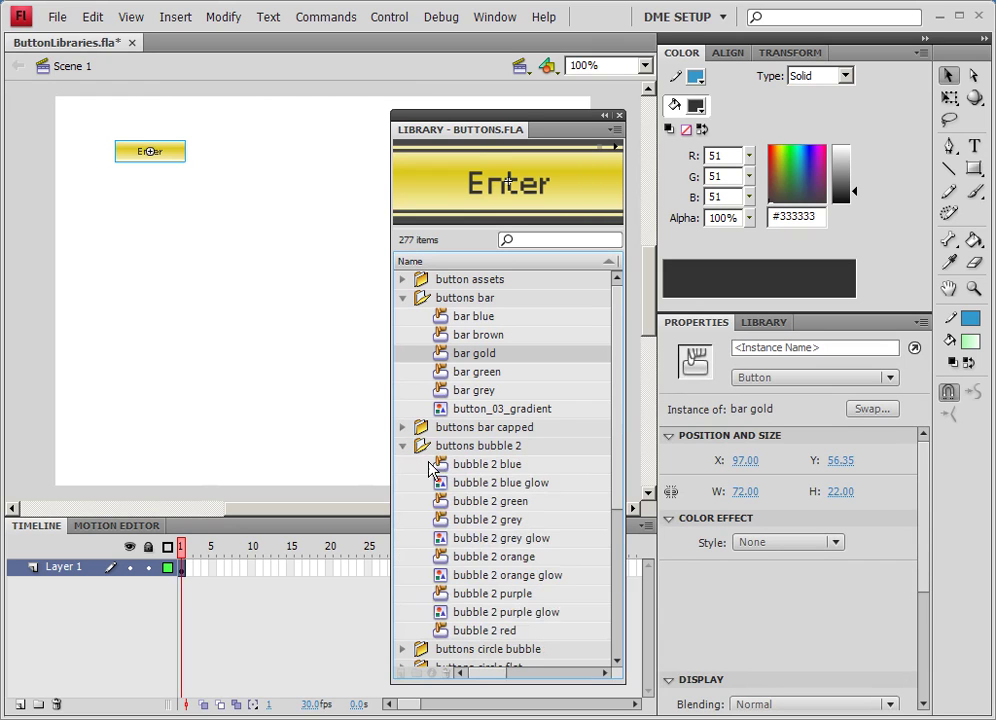
{"action": "left_click", "coordinate": [440, 467]}
{"action": "left_click_drag", "start_coordinate": [318, 338], "coordinate": [183, 226]}
{"action": "left_click", "coordinate": [505, 501]}
{"action": "left_click", "coordinate": [500, 558]}
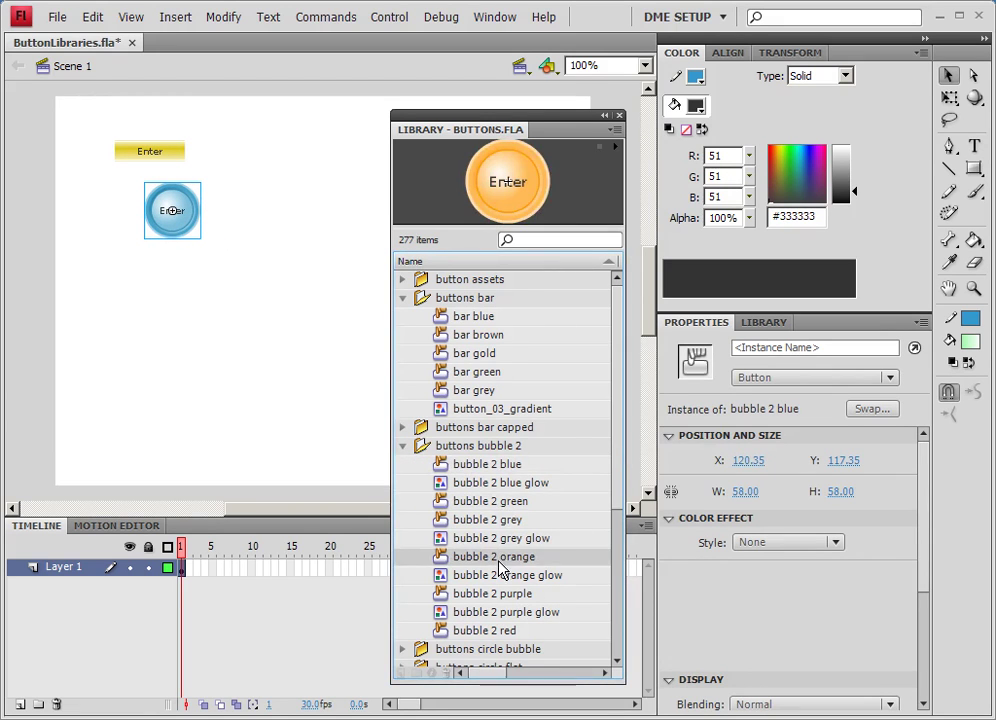
Place the rounded blue button from the buttons rounded folder below the blue bubble button on the stage.
{"action": "scroll", "coordinate": [500, 568], "scroll_direction": "down", "scroll_amount": 5}
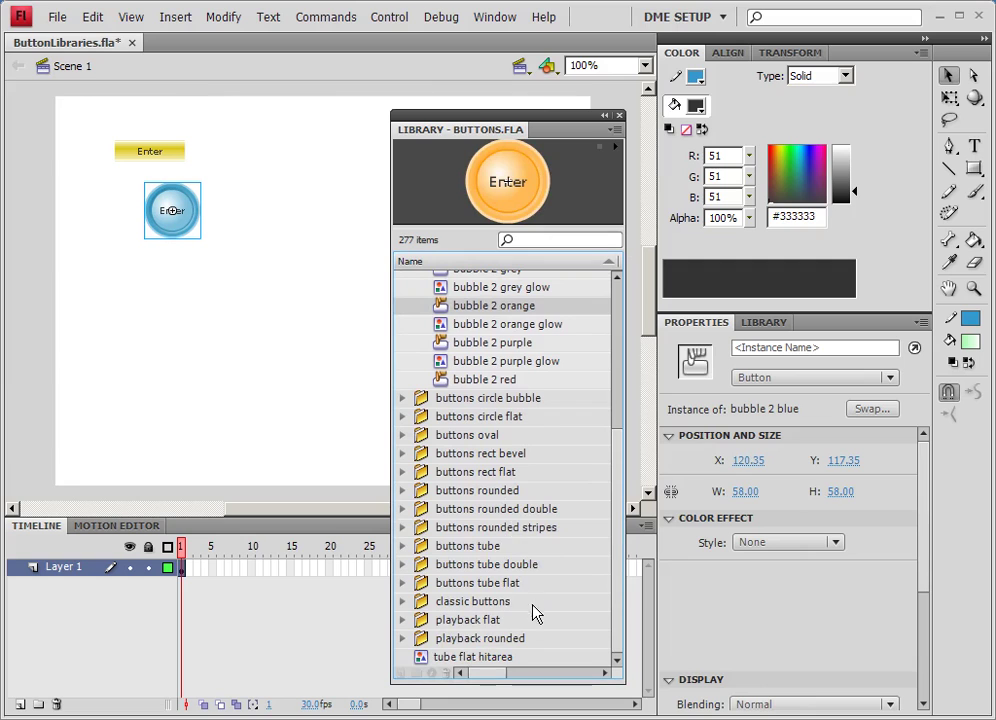
{"action": "left_click", "coordinate": [403, 490]}
{"action": "left_click", "coordinate": [447, 546]}
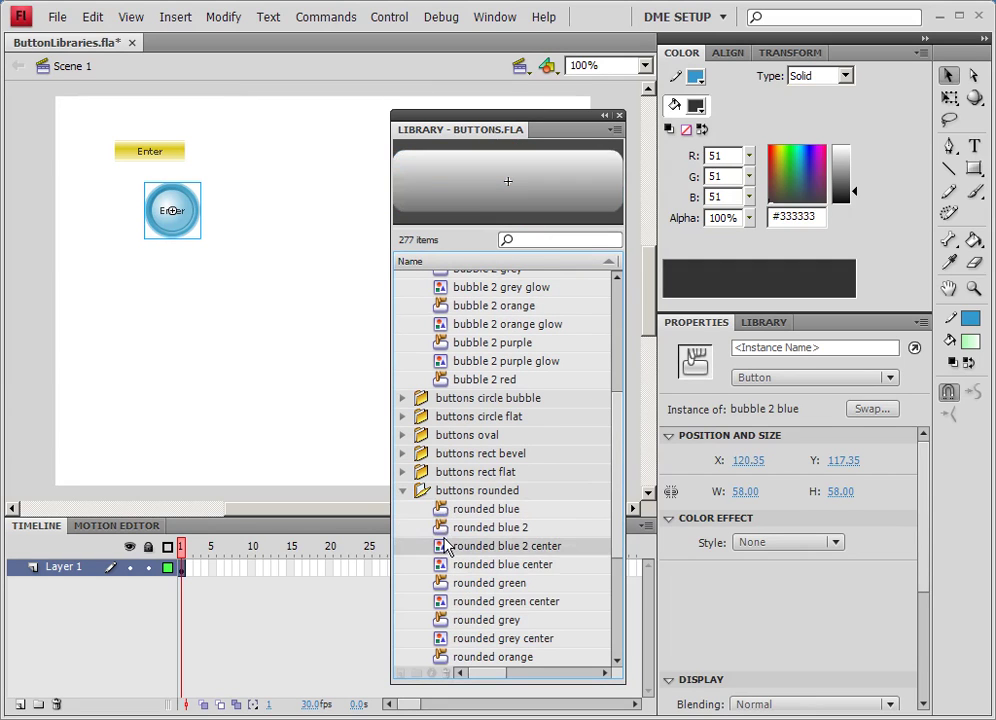
{"action": "left_click", "coordinate": [435, 509]}
{"action": "left_click_drag", "start_coordinate": [427, 509], "coordinate": [160, 296]}
{"action": "left_click", "coordinate": [235, 343]}
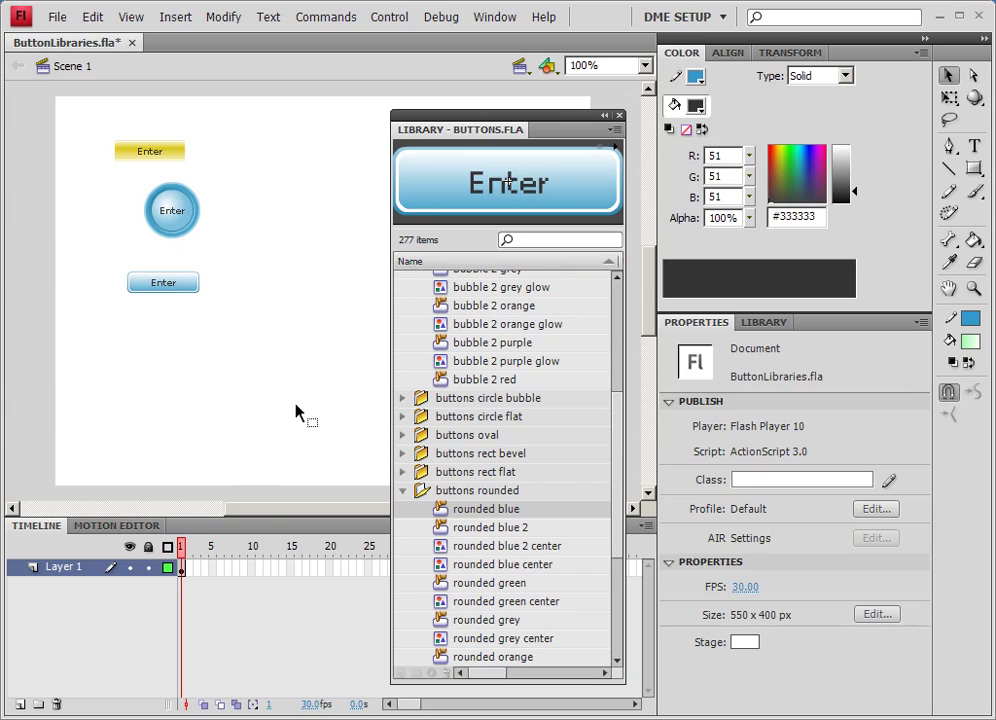
Place the green arcade button from the classic Arcade buttons folder beside the gold bar button.
{"action": "key", "text": "ctrl+="}
{"action": "left_click_drag", "start_coordinate": [236, 327], "coordinate": [320, 412]}
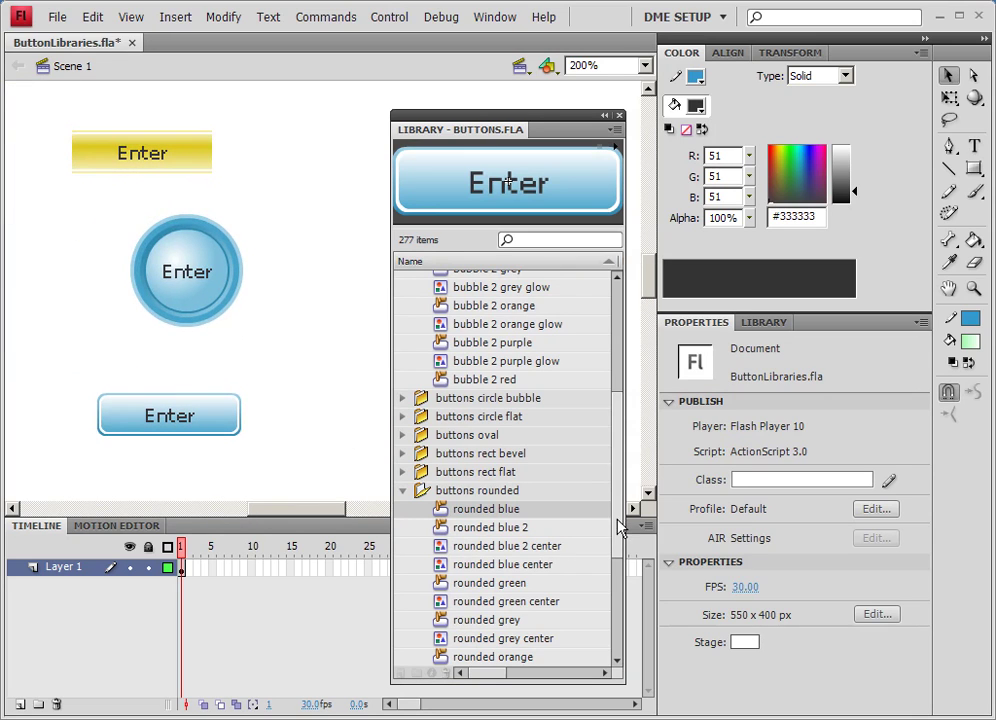
{"action": "scroll", "coordinate": [612, 570], "scroll_direction": "down", "scroll_amount": 4}
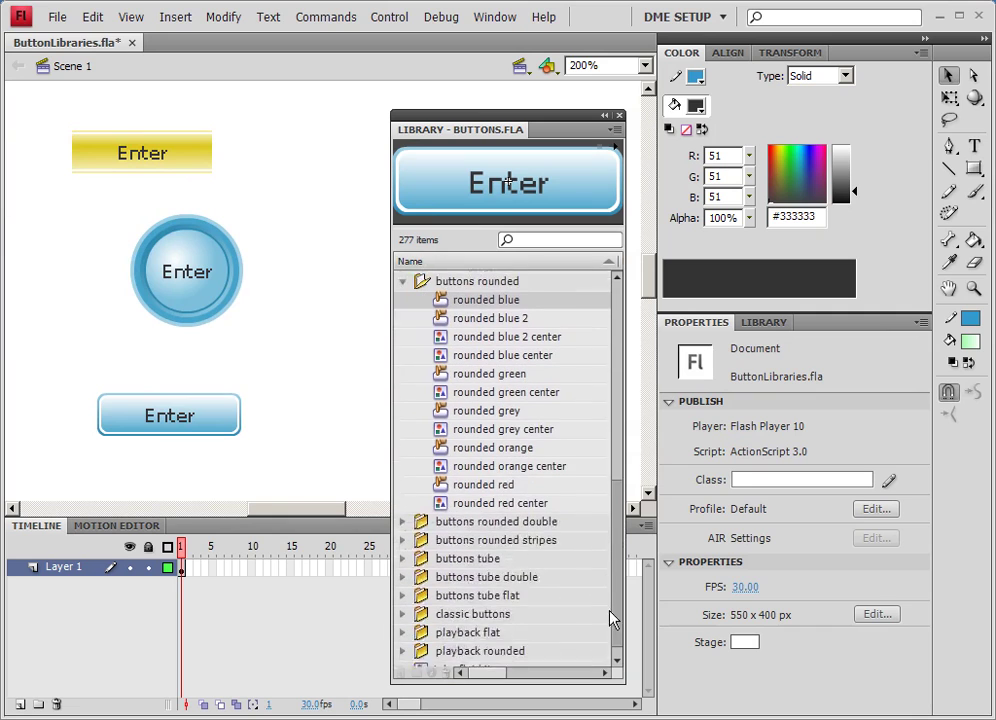
{"action": "left_click", "coordinate": [403, 601]}
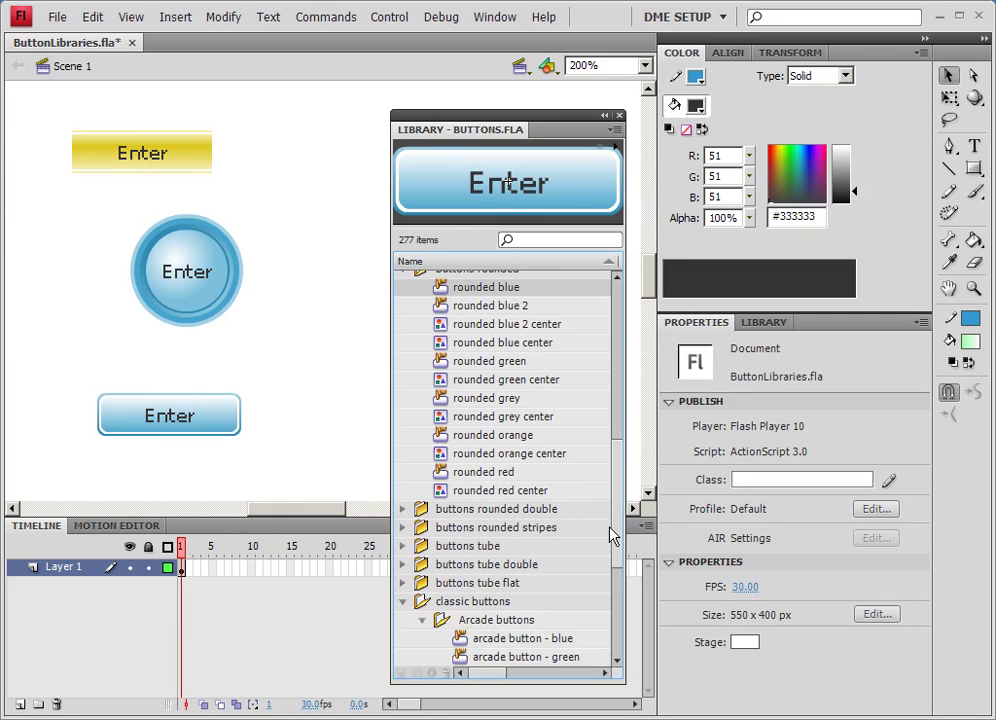
{"action": "scroll", "coordinate": [612, 537], "scroll_direction": "down", "scroll_amount": 5}
{"action": "left_click", "coordinate": [468, 389]}
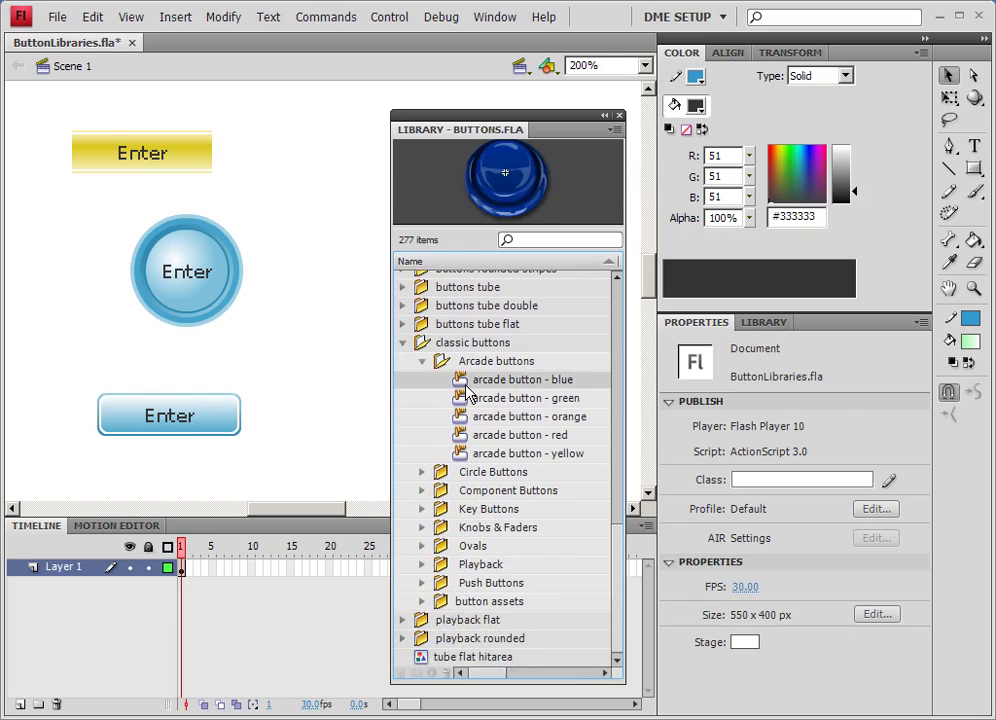
{"action": "left_click", "coordinate": [464, 400]}
{"action": "left_click_drag", "start_coordinate": [462, 413], "coordinate": [322, 216]}
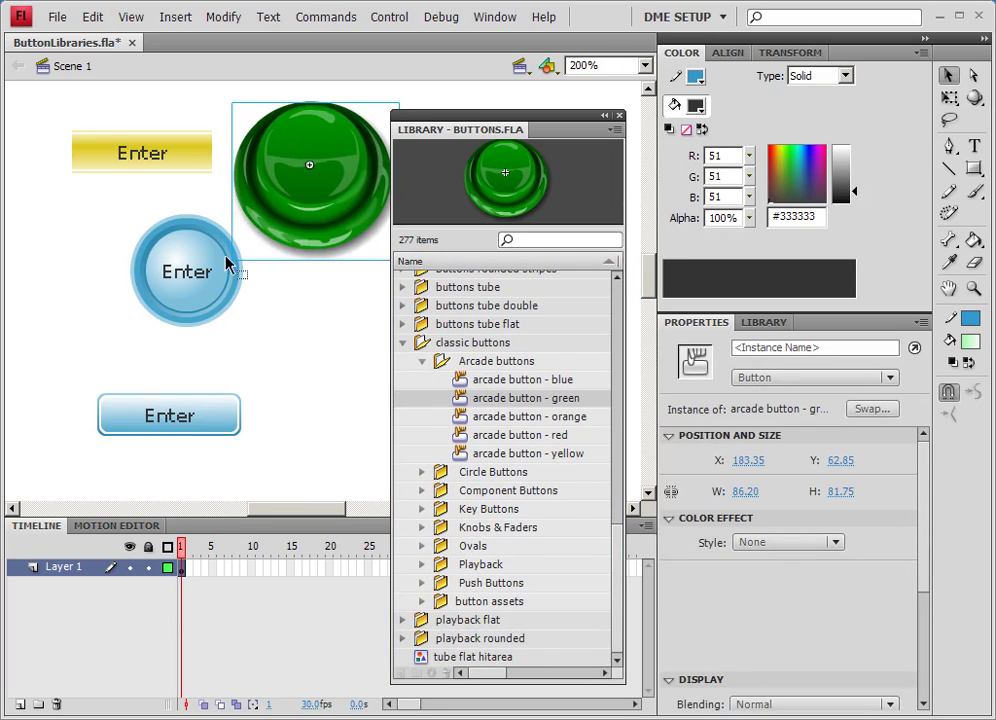
Move the blue bubble button left to about X 84 and shift the gold bar button slightly left.
{"action": "left_click_drag", "start_coordinate": [169, 285], "coordinate": [127, 289]}
{"action": "left_click_drag", "start_coordinate": [169, 163], "coordinate": [150, 163]}
{"action": "left_click_drag", "start_coordinate": [145, 265], "coordinate": [116, 266]}
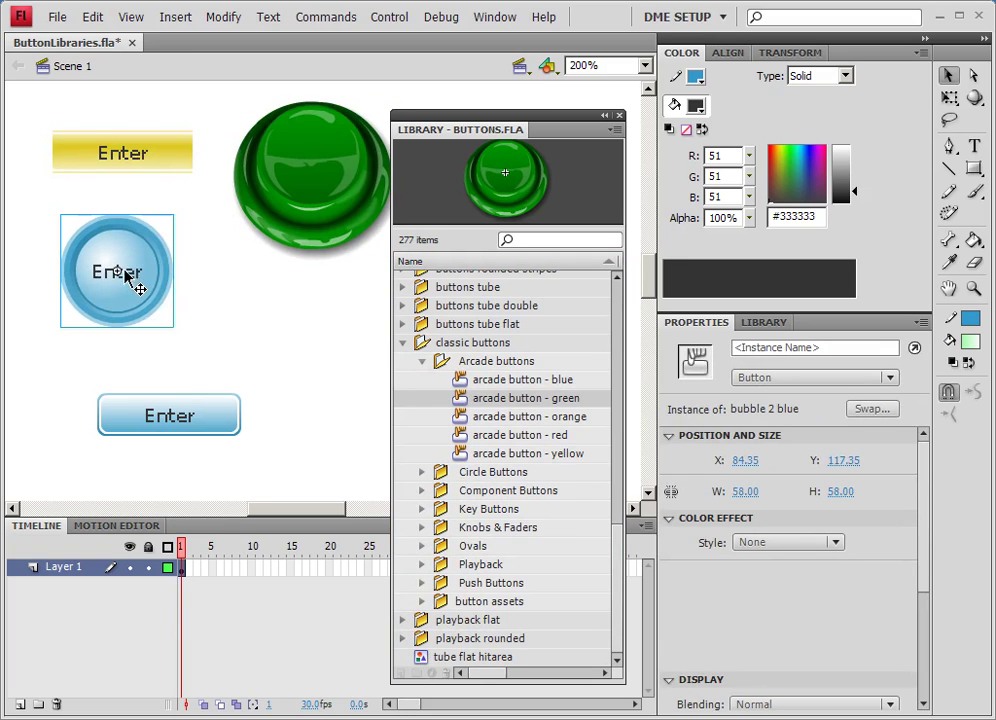
Try the fader button from the knob & fader parts folder on the stage, and delete it again.
{"action": "left_click", "coordinate": [421, 528]}
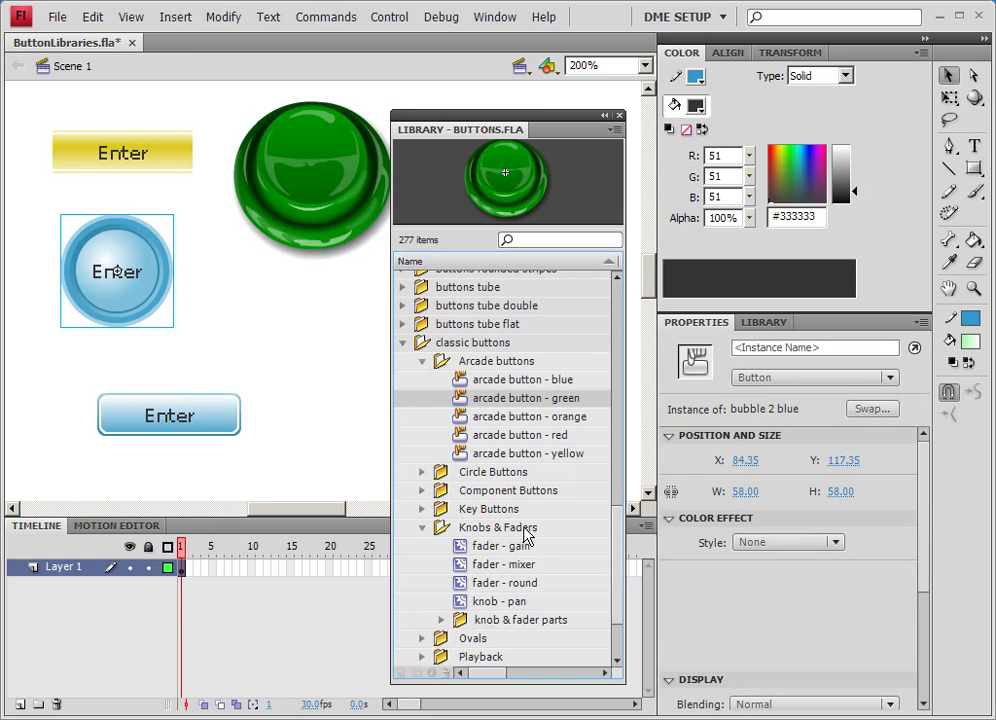
{"action": "left_click_drag", "start_coordinate": [616, 516], "coordinate": [616, 573]}
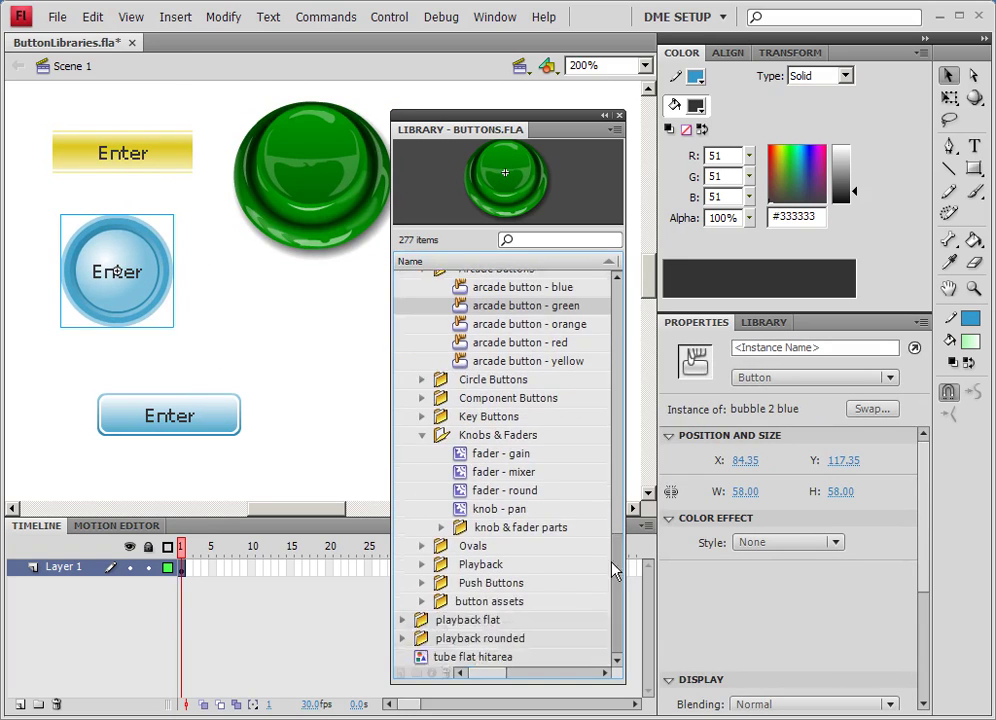
{"action": "left_click", "coordinate": [441, 527]}
{"action": "left_click", "coordinate": [500, 546]}
{"action": "scroll", "coordinate": [500, 555], "scroll_direction": "down", "scroll_amount": 2}
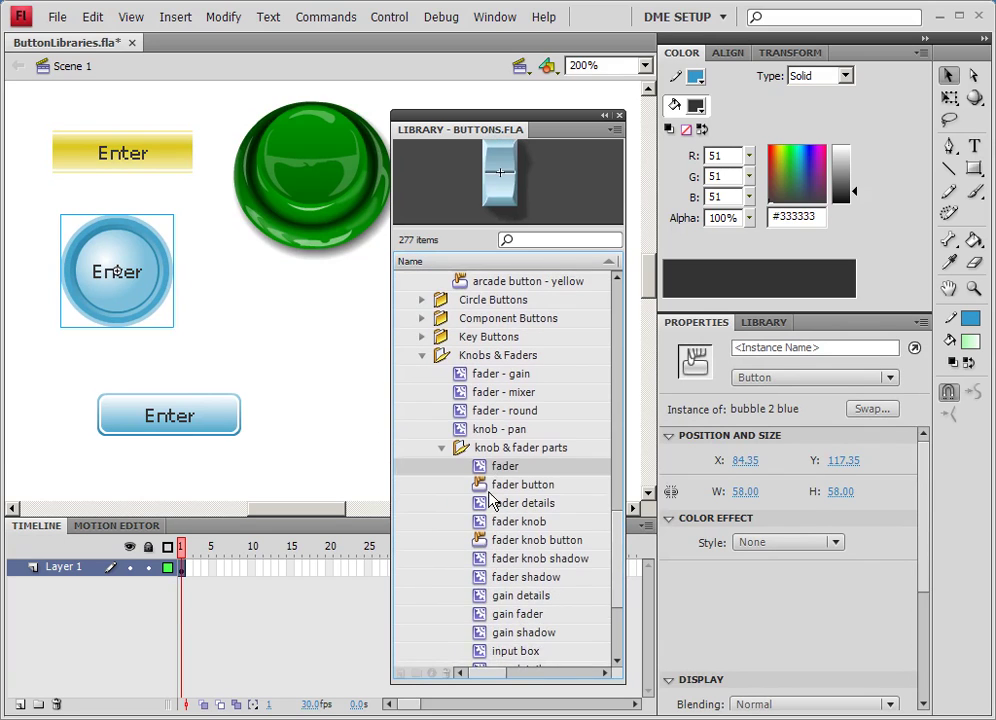
{"action": "key", "text": "Down"}
{"action": "left_click", "coordinate": [484, 543]}
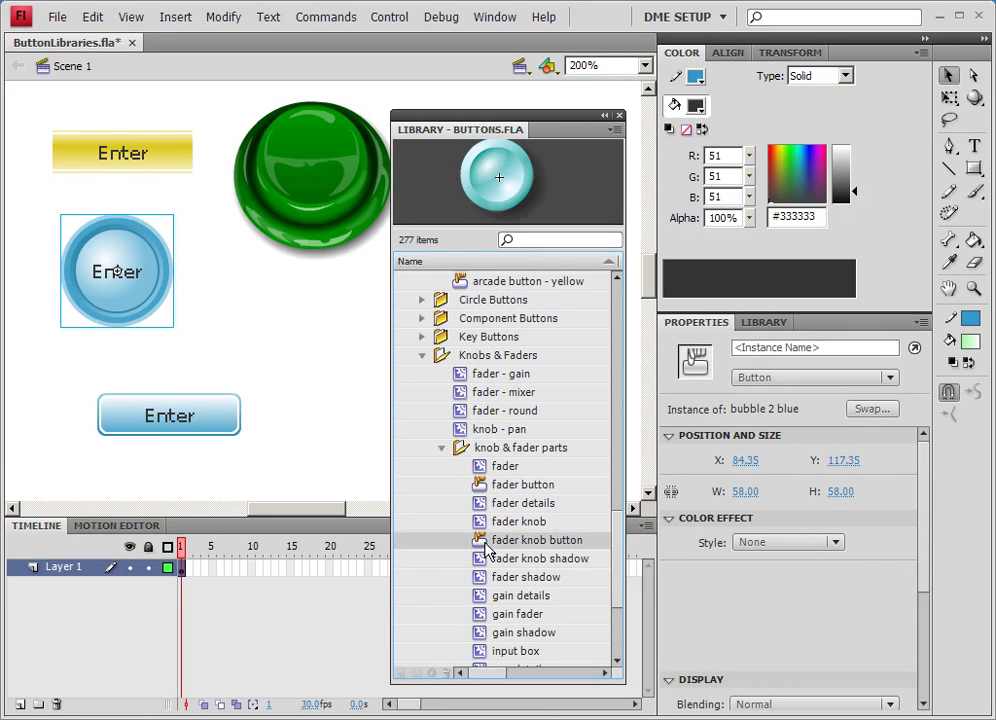
{"action": "left_click", "coordinate": [505, 484]}
{"action": "left_click_drag", "start_coordinate": [505, 484], "coordinate": [309, 388]}
{"action": "key", "text": "Delete"}
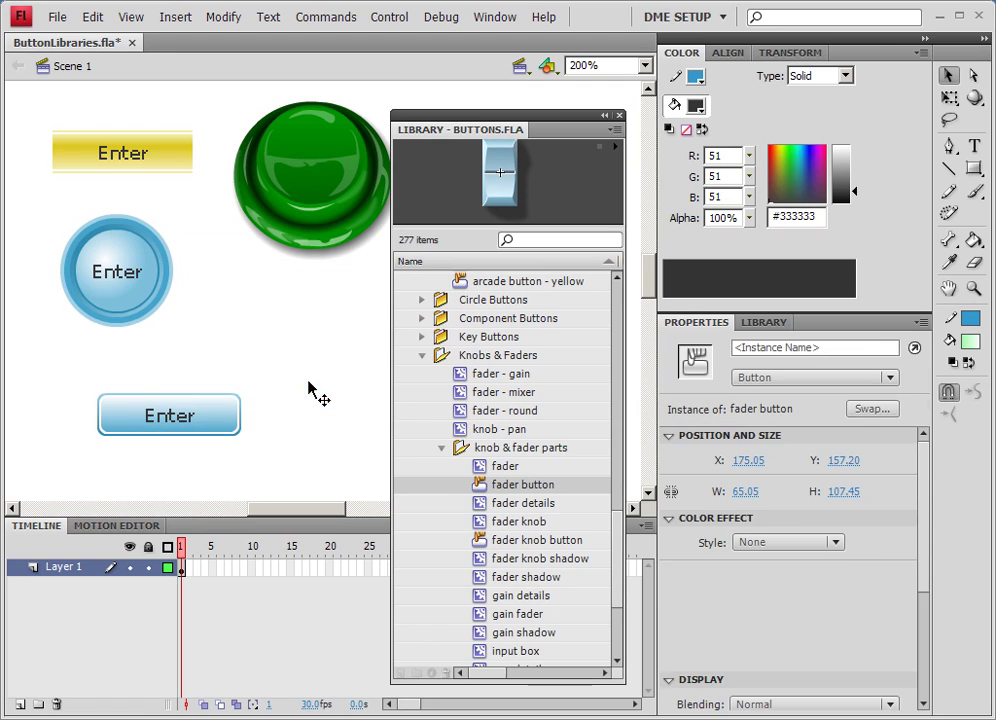
Preview the remaining knob & fader parts, including the input box, gain fader, pan knob and pan shadow.
{"action": "scroll", "coordinate": [615, 535], "scroll_direction": "down", "scroll_amount": 3}
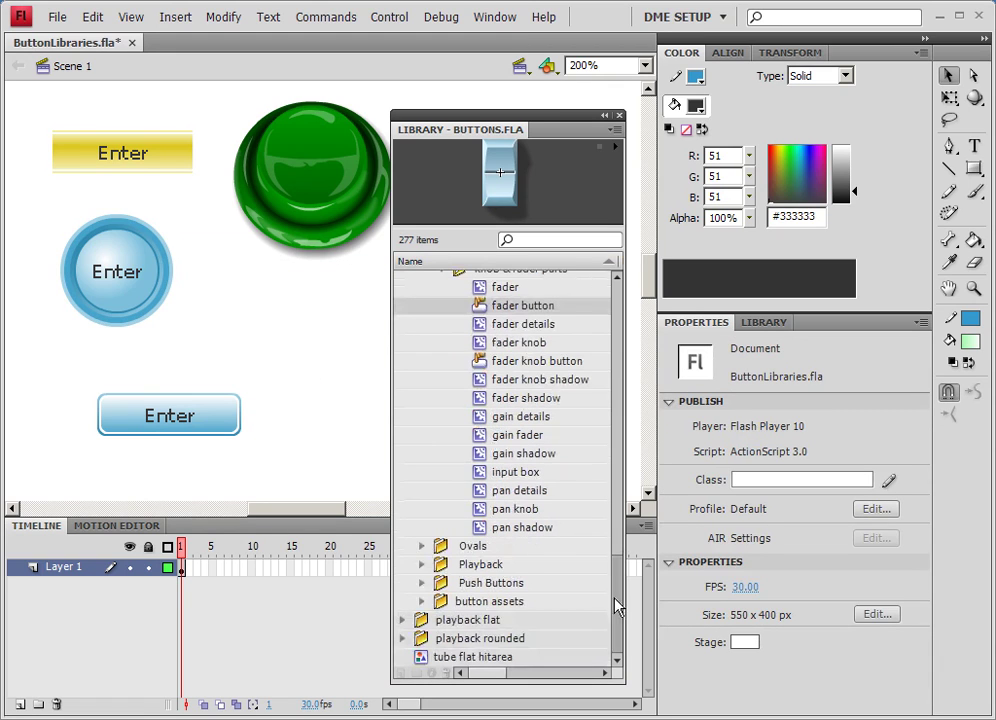
{"action": "left_click", "coordinate": [515, 490]}
{"action": "left_click", "coordinate": [511, 472]}
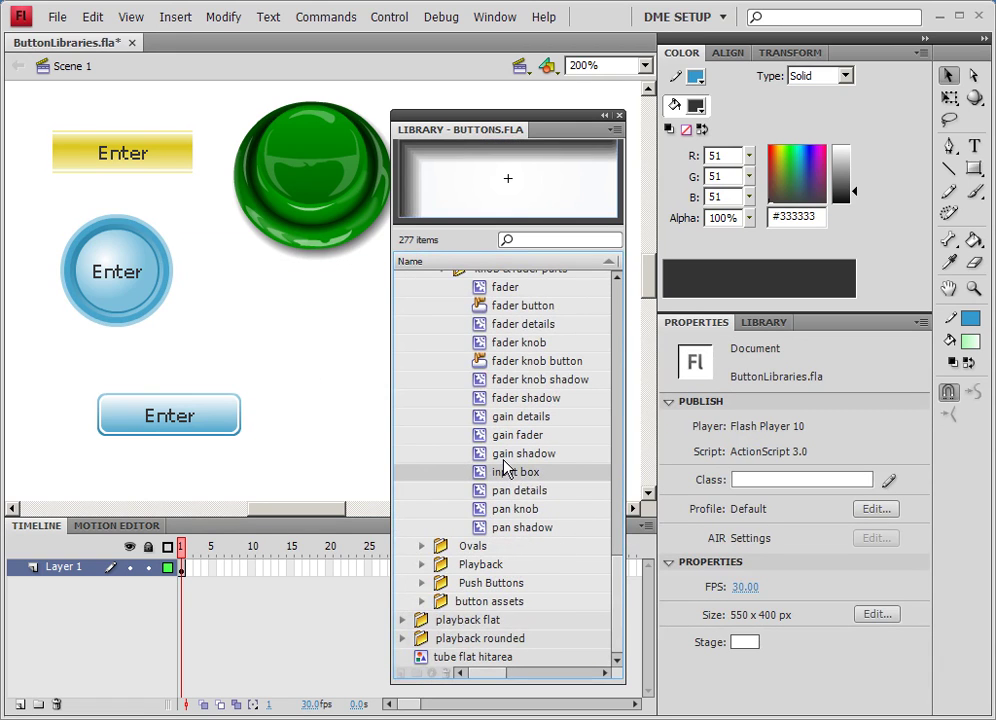
{"action": "left_click", "coordinate": [503, 459]}
{"action": "left_click", "coordinate": [502, 438]}
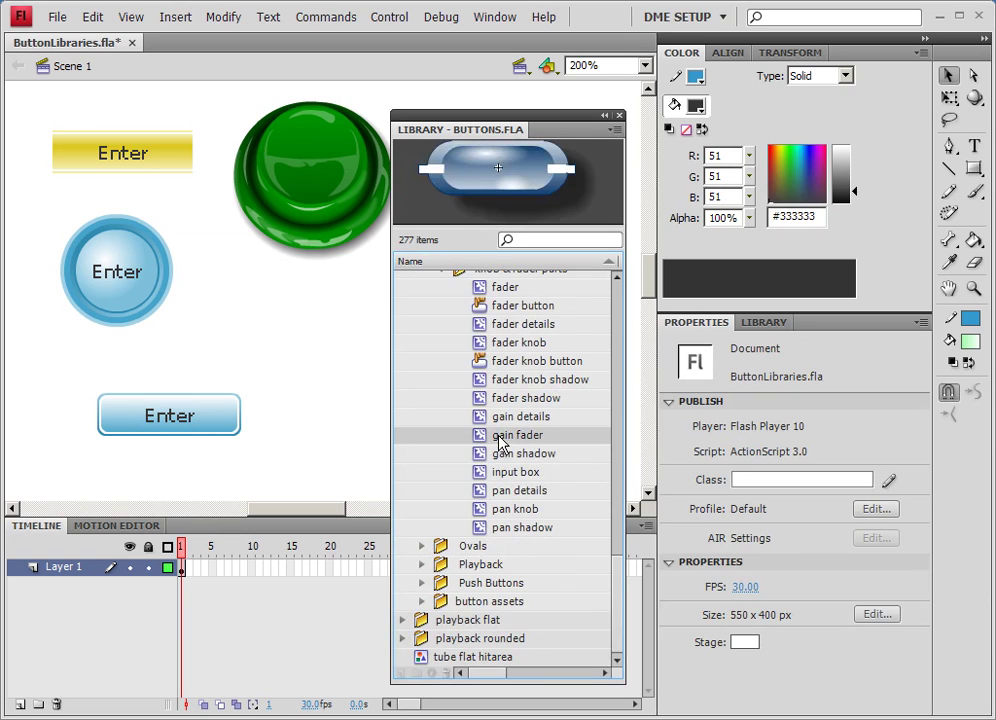
{"action": "left_click", "coordinate": [500, 510]}
{"action": "left_click", "coordinate": [496, 529]}
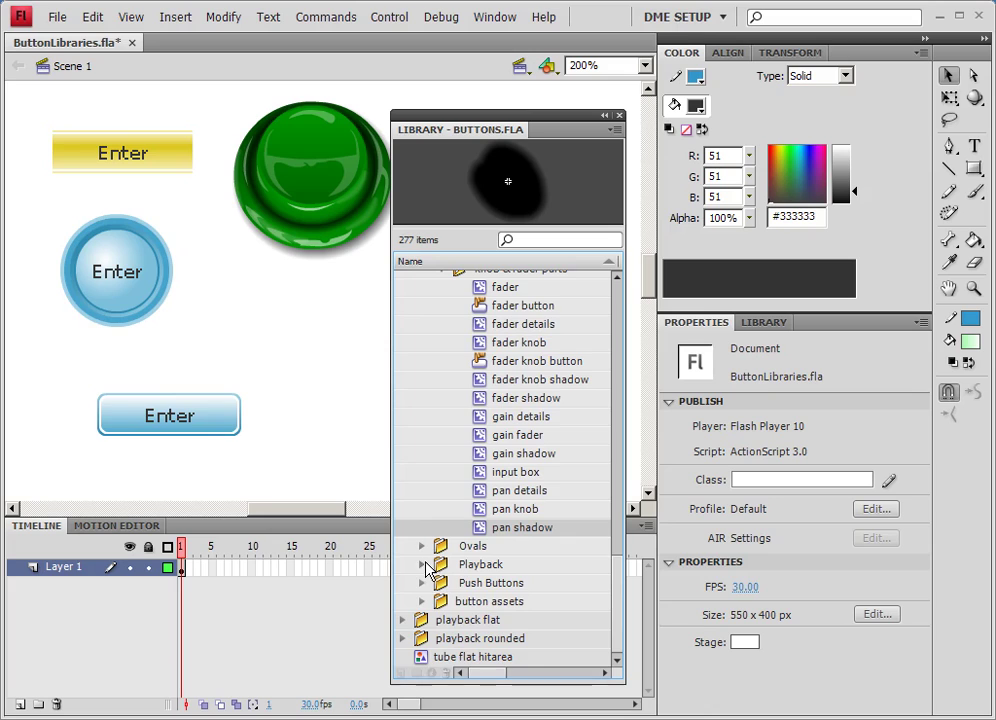
Examine the gel playback buttons in the classic Playback folder, from gel Fast Forward to gel Stop, and collapse the folder.
{"action": "left_click", "coordinate": [421, 565]}
{"action": "left_click", "coordinate": [440, 582]}
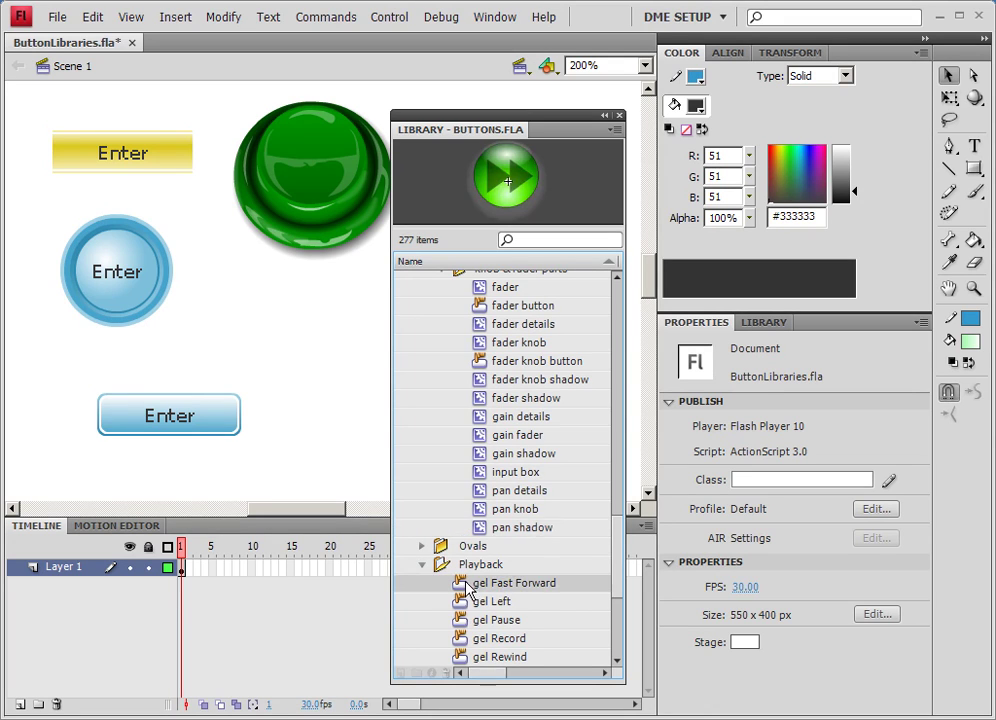
{"action": "scroll", "coordinate": [465, 525], "scroll_direction": "down", "scroll_amount": 2}
{"action": "left_click", "coordinate": [460, 500]}
{"action": "left_click", "coordinate": [458, 481]}
{"action": "left_click", "coordinate": [462, 518]}
{"action": "left_click", "coordinate": [461, 540]}
{"action": "left_click", "coordinate": [462, 574]}
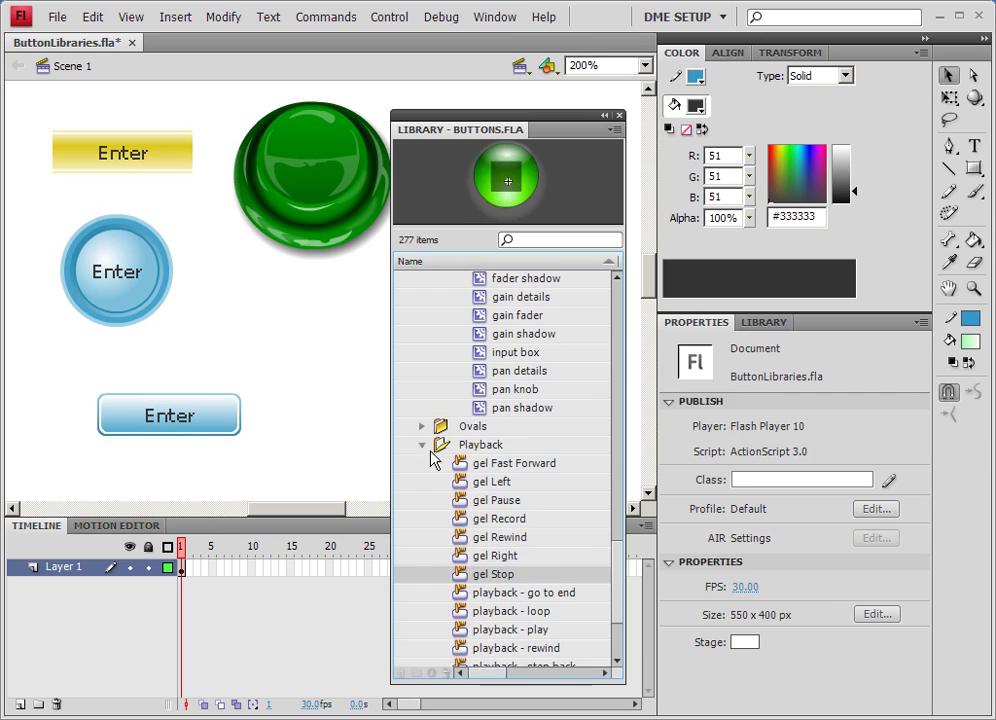
{"action": "left_click", "coordinate": [421, 444]}
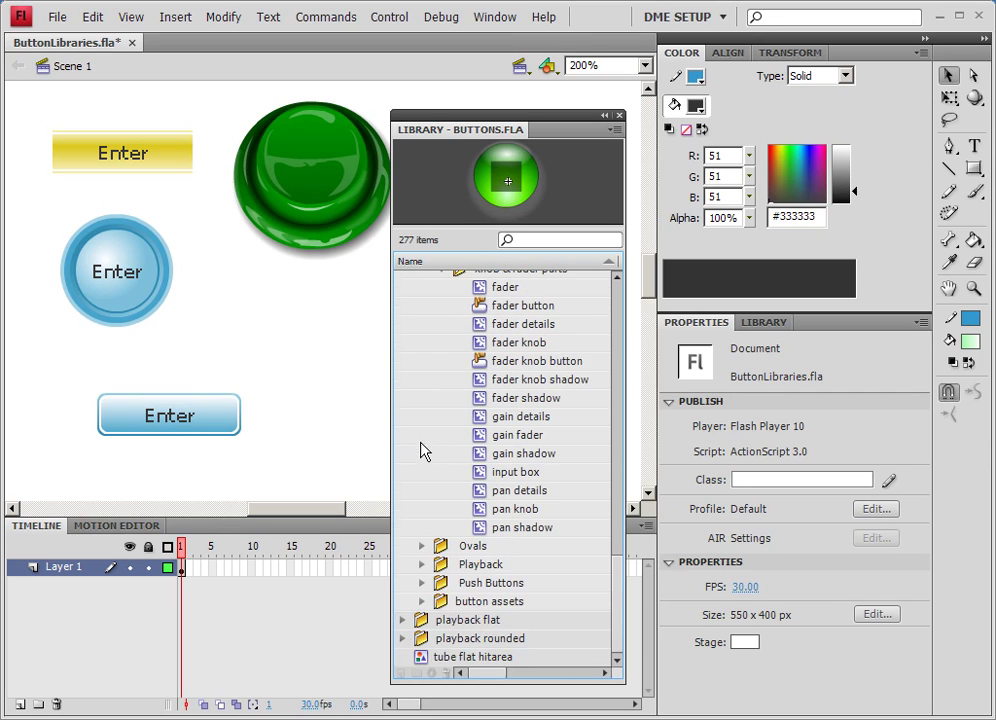
Place the green push button from the Push Buttons folder below the green arcade button.
{"action": "left_click", "coordinate": [421, 583]}
{"action": "left_click", "coordinate": [485, 603]}
{"action": "scroll", "coordinate": [484, 603], "scroll_direction": "down", "scroll_amount": 2}
{"action": "left_click_drag", "start_coordinate": [487, 530], "coordinate": [290, 351]}
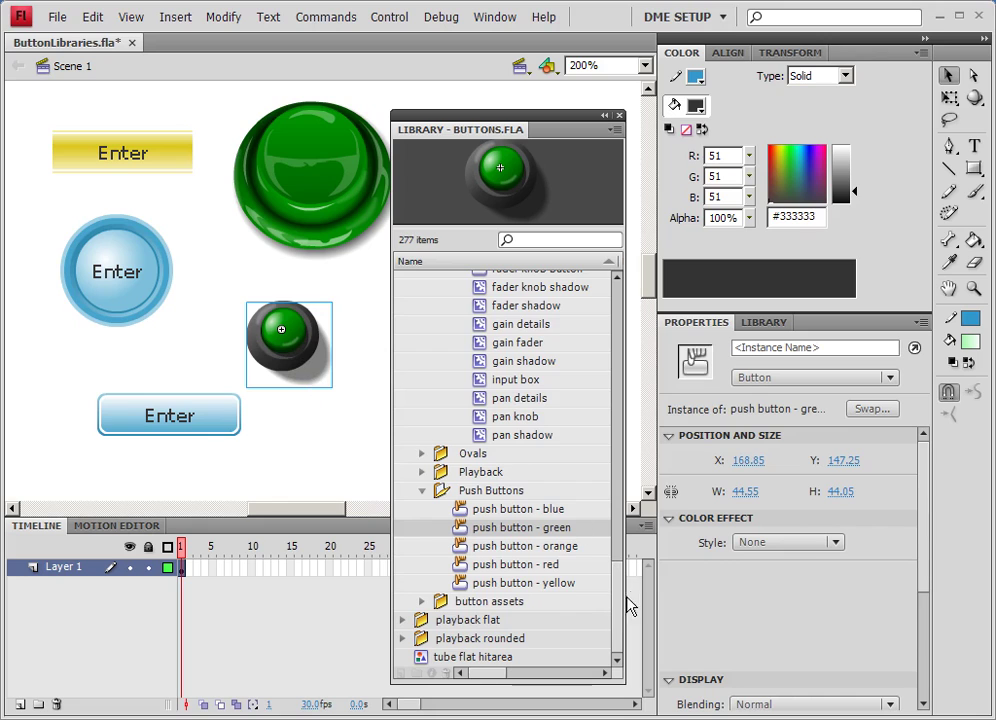
Open the playback rounded and playback flat folders and preview the flat blue buttons from back to stop.
{"action": "left_click", "coordinate": [402, 638]}
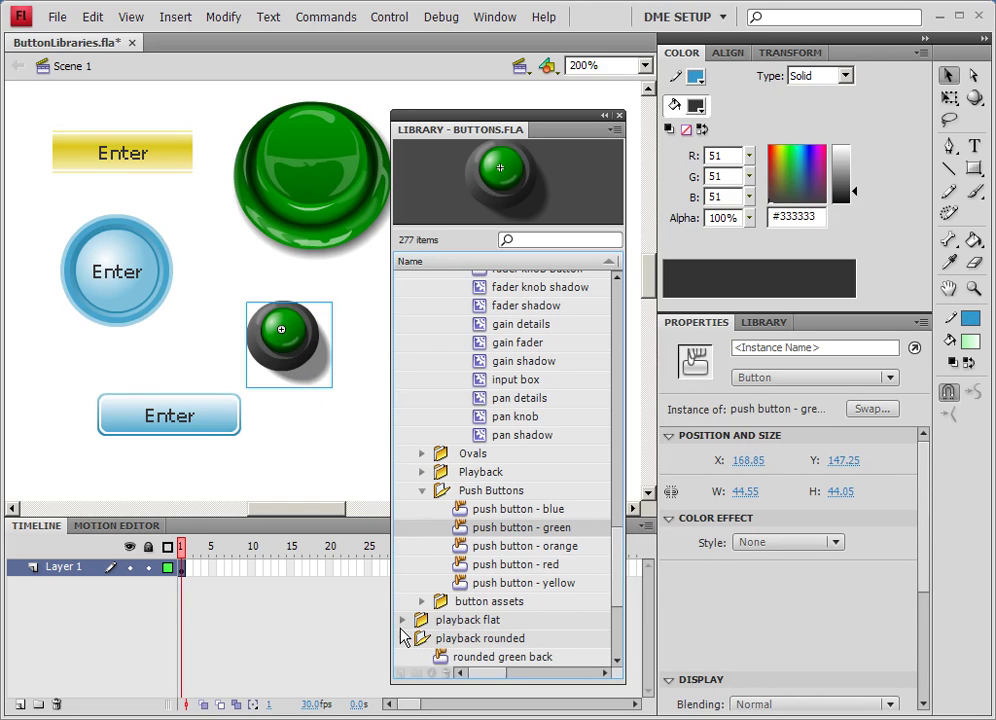
{"action": "left_click", "coordinate": [403, 620]}
{"action": "left_click_drag", "start_coordinate": [615, 573], "coordinate": [615, 595]}
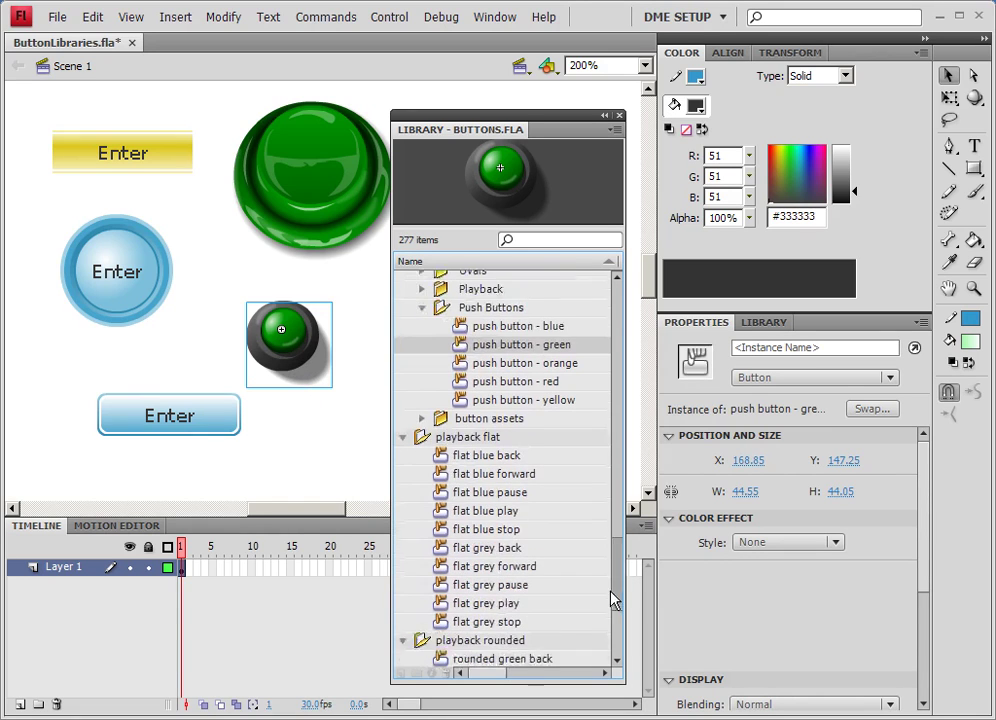
{"action": "left_click", "coordinate": [445, 458]}
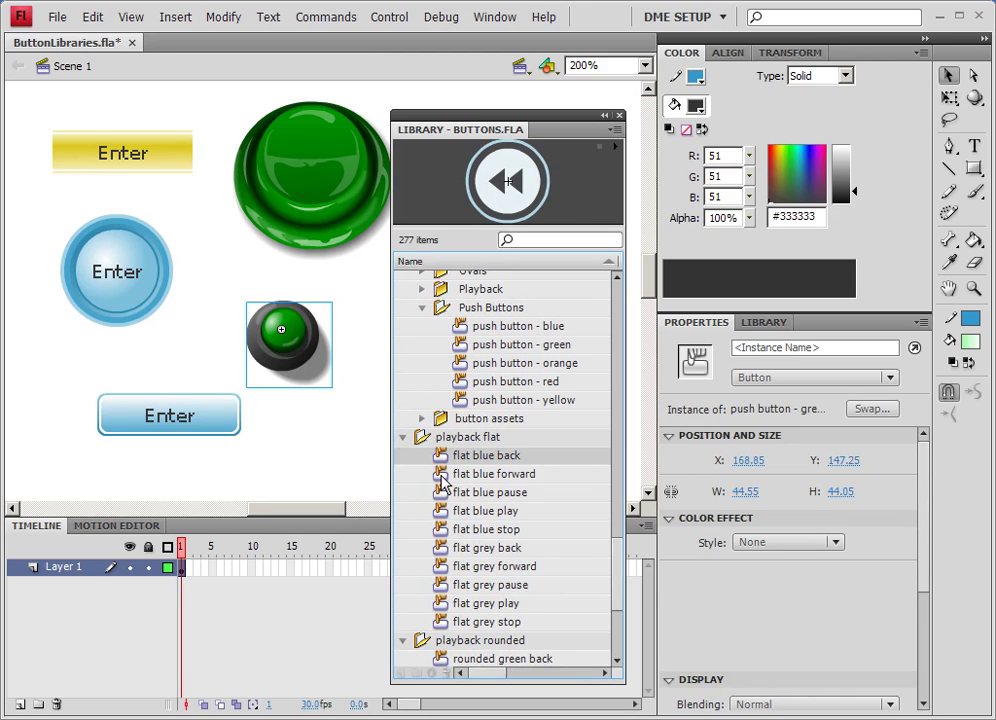
{"action": "left_click", "coordinate": [445, 477]}
{"action": "left_click", "coordinate": [444, 494]}
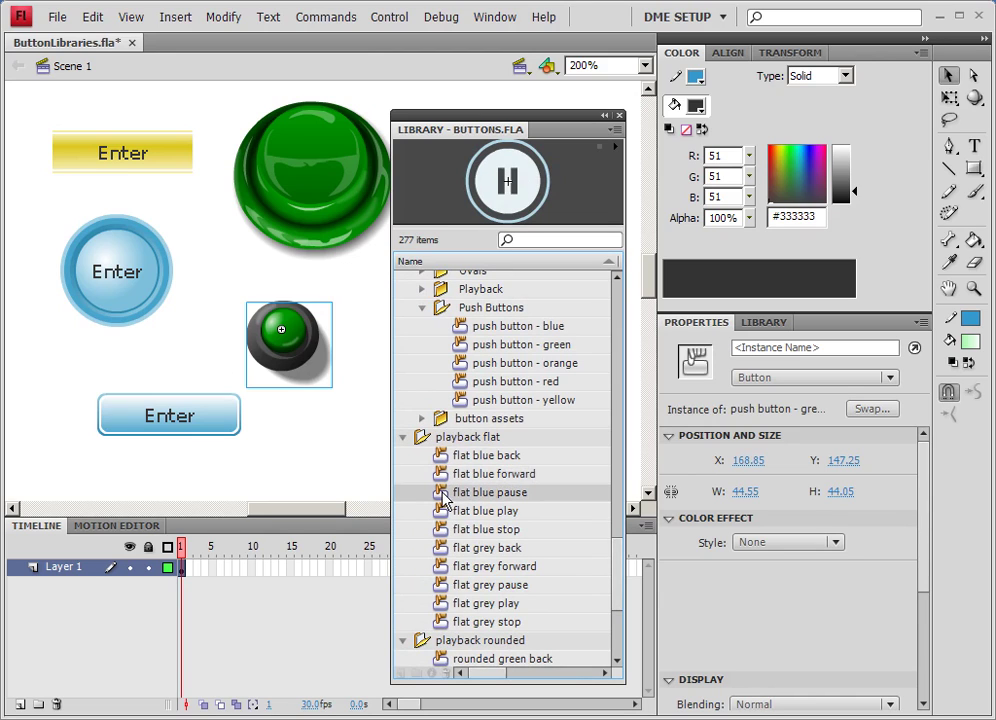
{"action": "left_click", "coordinate": [447, 511]}
{"action": "left_click", "coordinate": [445, 531]}
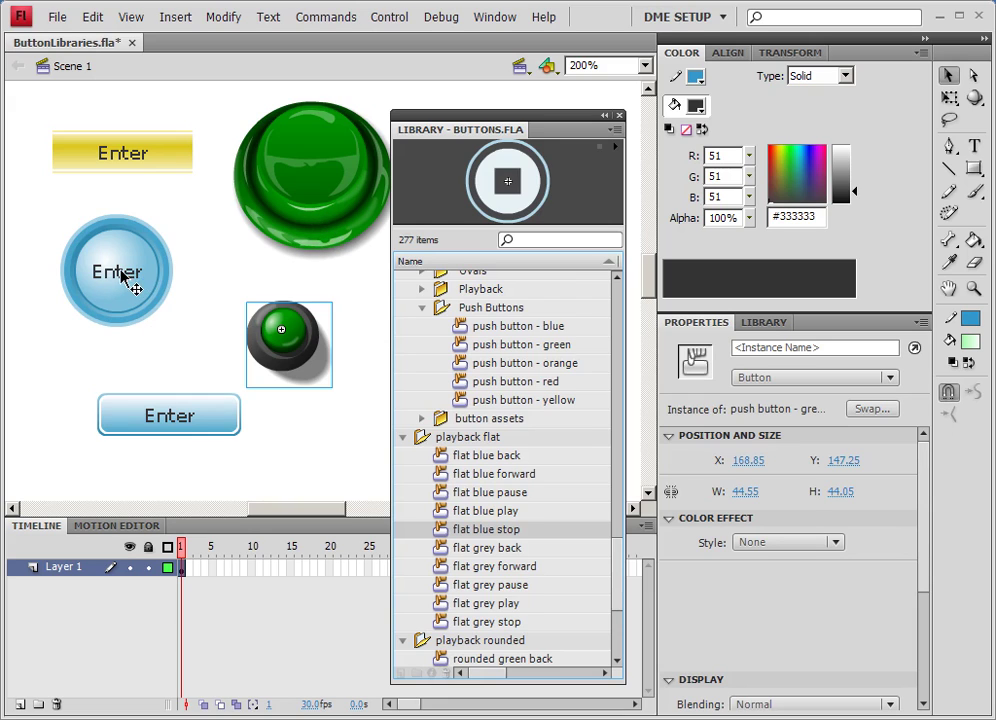
Shift the round blue, gold bar and green arcade buttons slightly left on the stage, and close the Buttons library.
{"action": "left_click_drag", "start_coordinate": [133, 282], "coordinate": [113, 292]}
{"action": "left_click_drag", "start_coordinate": [151, 171], "coordinate": [140, 165]}
{"action": "left_click_drag", "start_coordinate": [338, 182], "coordinate": [322, 193]}
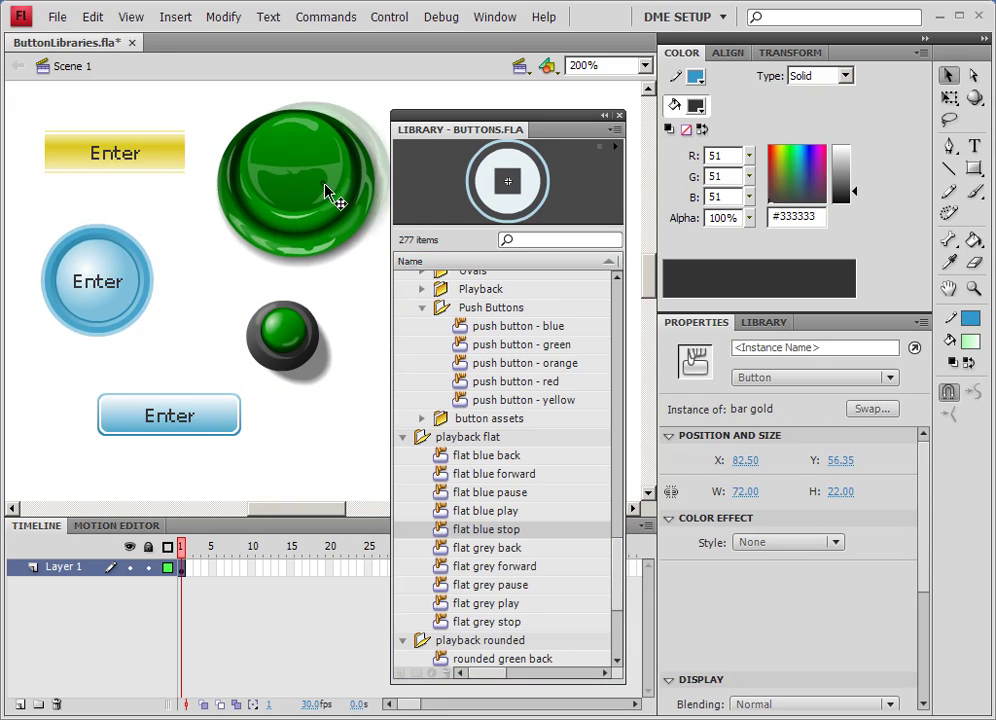
{"action": "left_click", "coordinate": [620, 117]}
Test the movie, close its preview, and save ButtonLibraries.fla.
{"action": "key", "text": "ctrl+Return"}
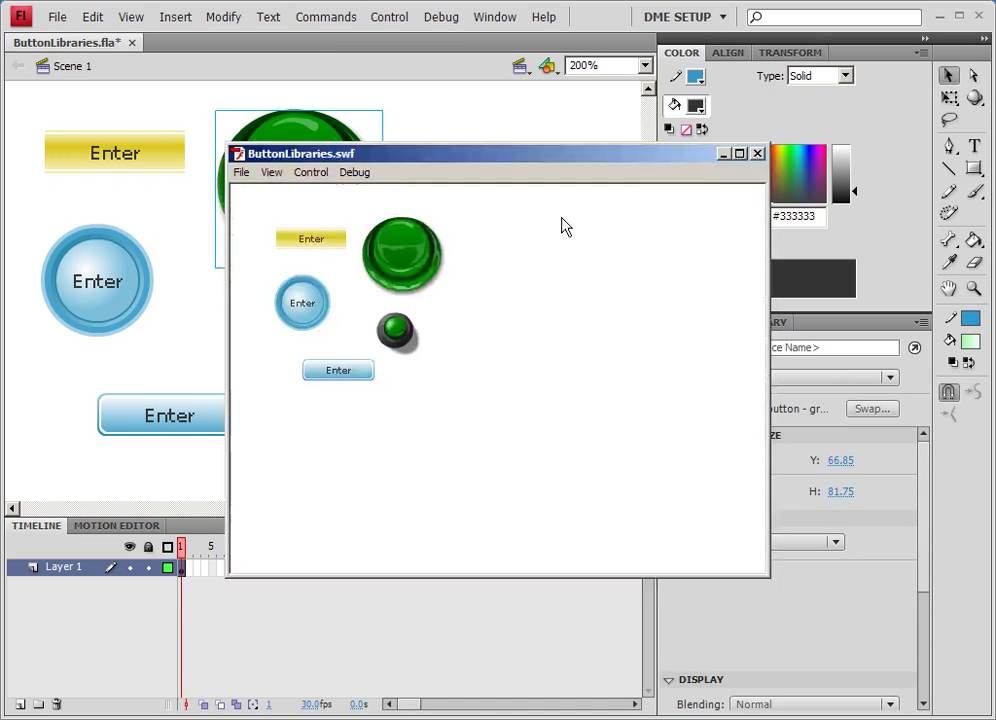
{"action": "left_click", "coordinate": [758, 154]}
{"action": "key", "text": "ctrl+s"}
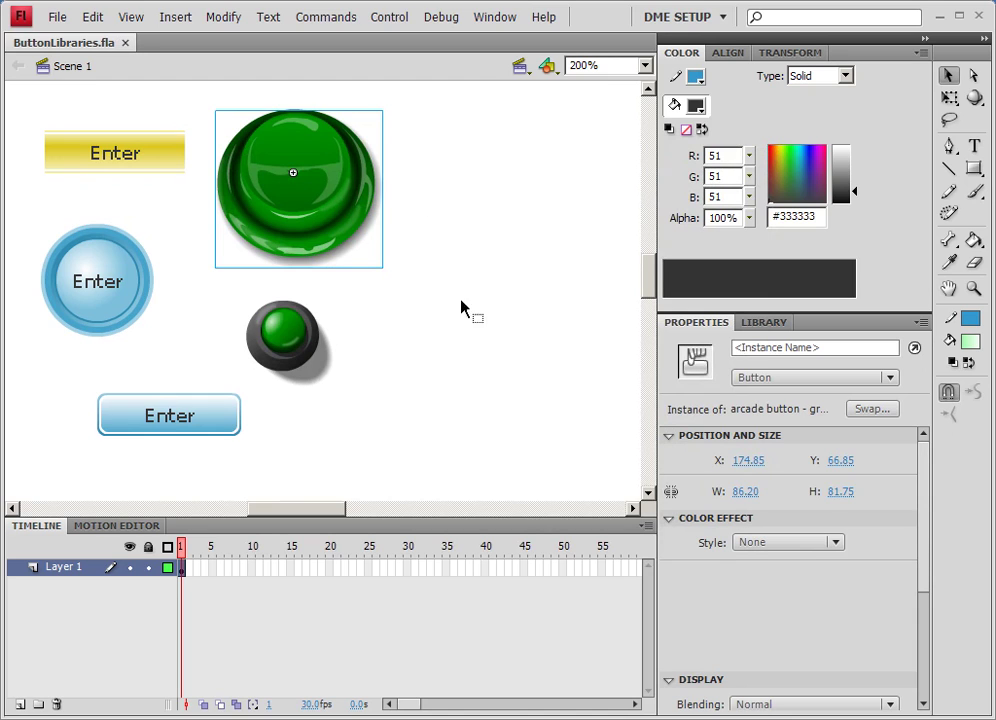
Nudge the gold bar Enter button up to Y 52.85.
{"action": "left_click", "coordinate": [132, 166]}
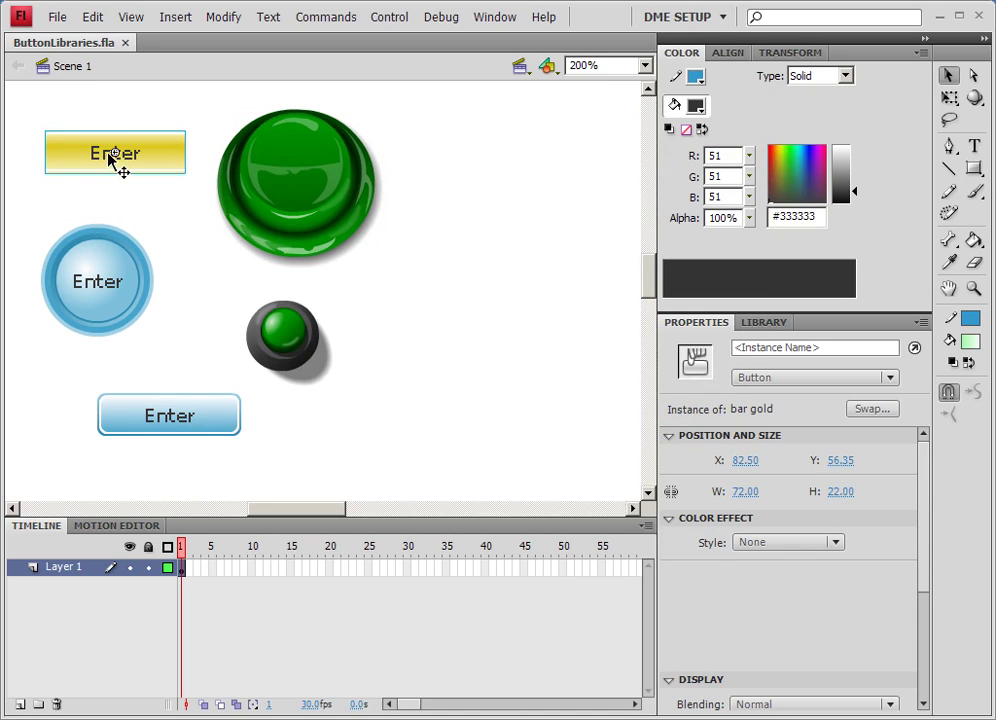
{"action": "key", "text": "Up"}
{"action": "key", "text": "Up"}
{"action": "key", "text": "Up"}
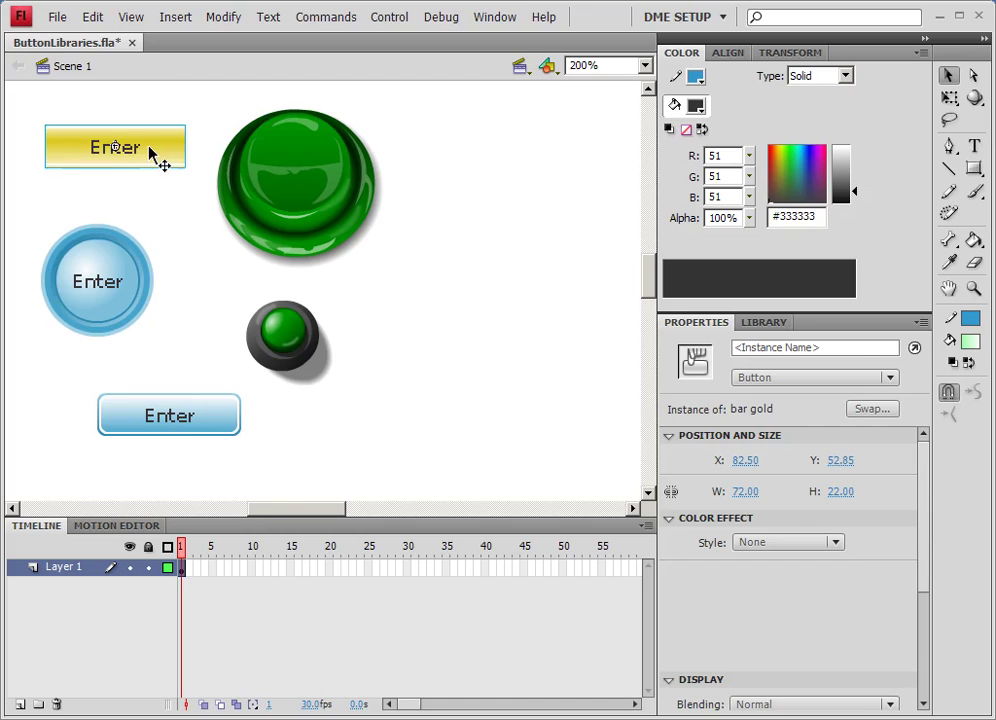
Open the bar gold symbol and examine the text, rules and box layers' keyframes across the Up, Over, Down and Hit states.
{"action": "double_click", "coordinate": [130, 148]}
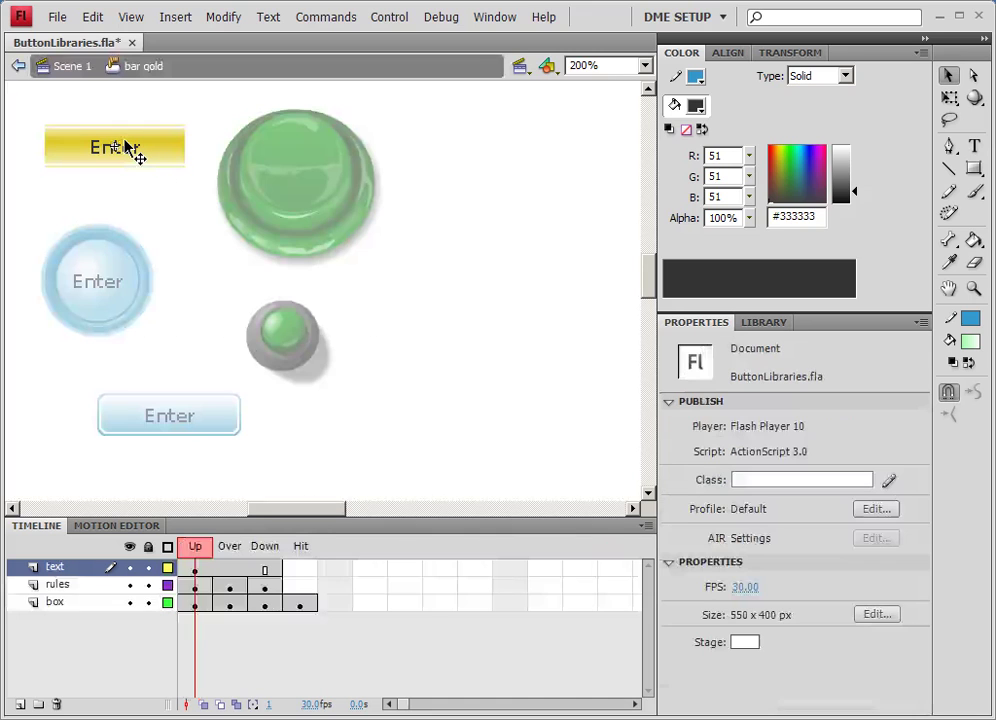
{"action": "left_click", "coordinate": [197, 570]}
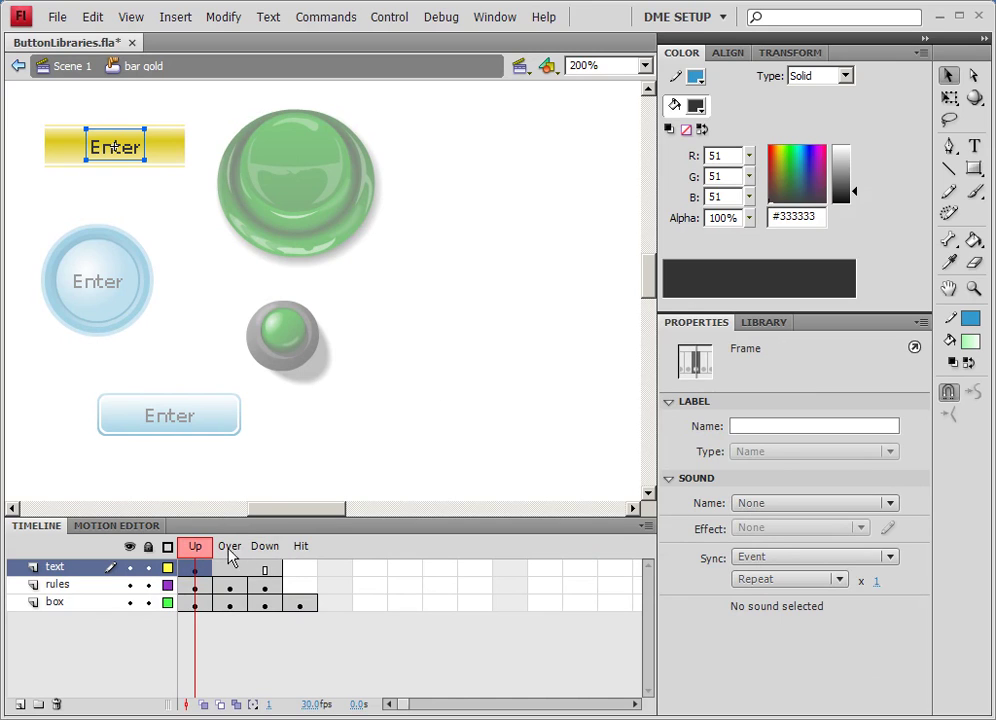
{"action": "left_click", "coordinate": [195, 586]}
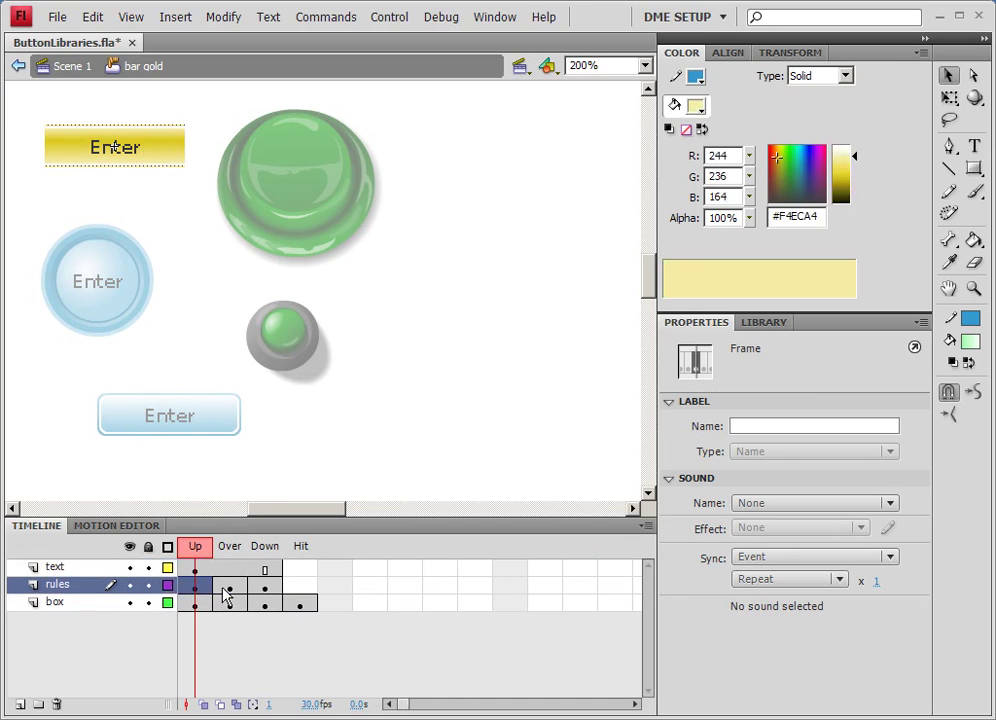
{"action": "left_click", "coordinate": [229, 586]}
{"action": "left_click", "coordinate": [265, 586]}
{"action": "left_click", "coordinate": [208, 604]}
{"action": "left_click", "coordinate": [229, 604]}
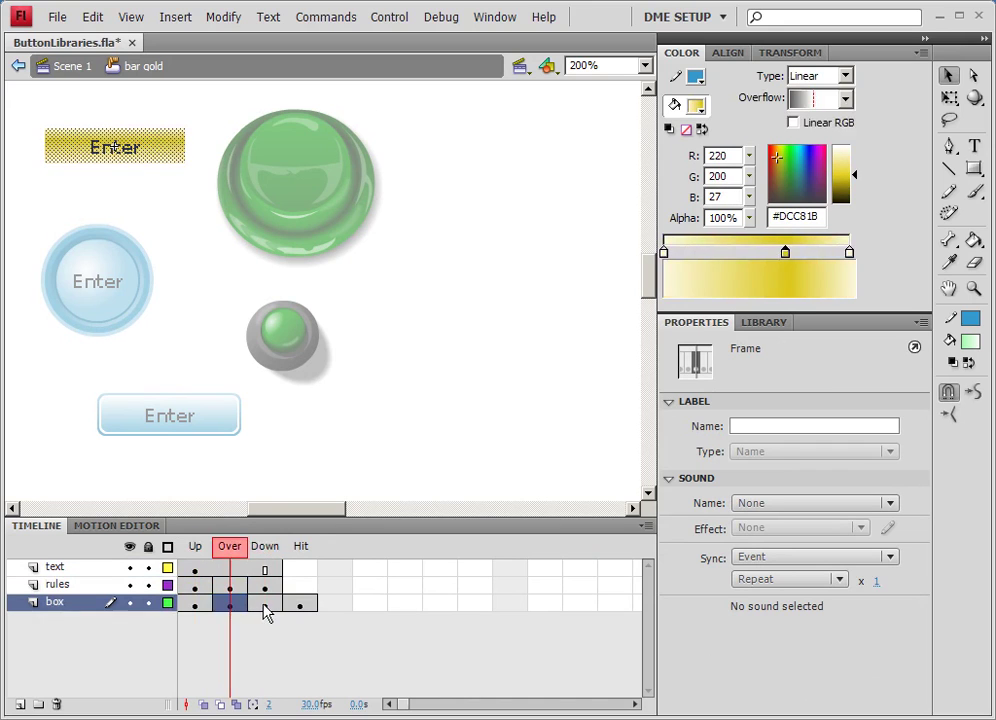
{"action": "left_click", "coordinate": [265, 604]}
{"action": "left_click", "coordinate": [300, 604]}
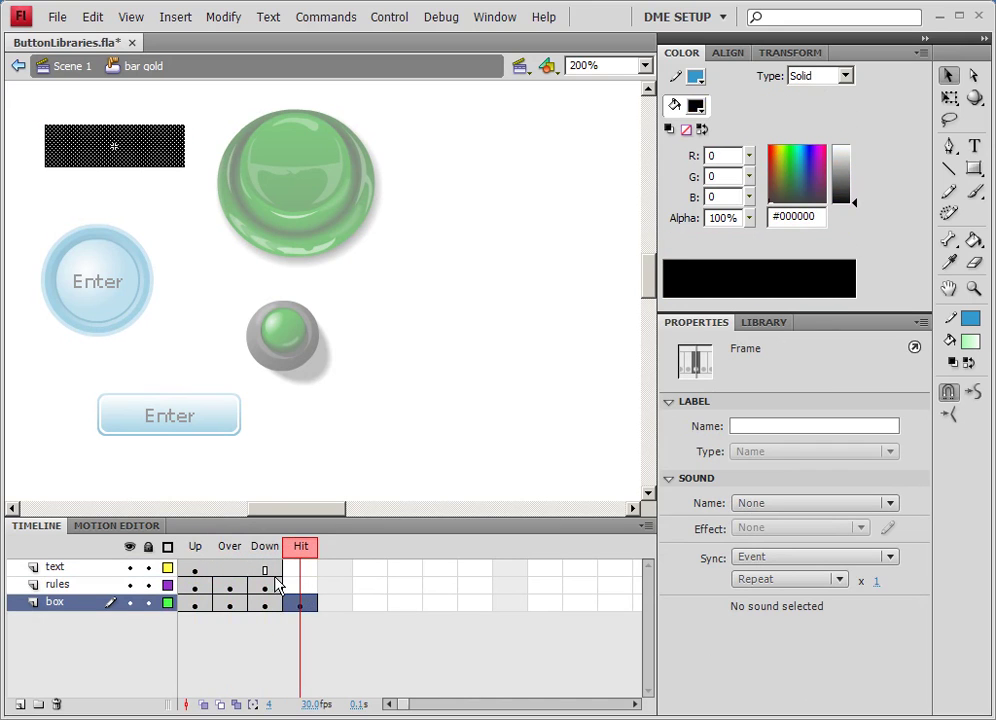
Widen the Enter text box in the Up frame on both sides to about 71.5 px, nearly the bar's full width.
{"action": "left_click", "coordinate": [205, 570]}
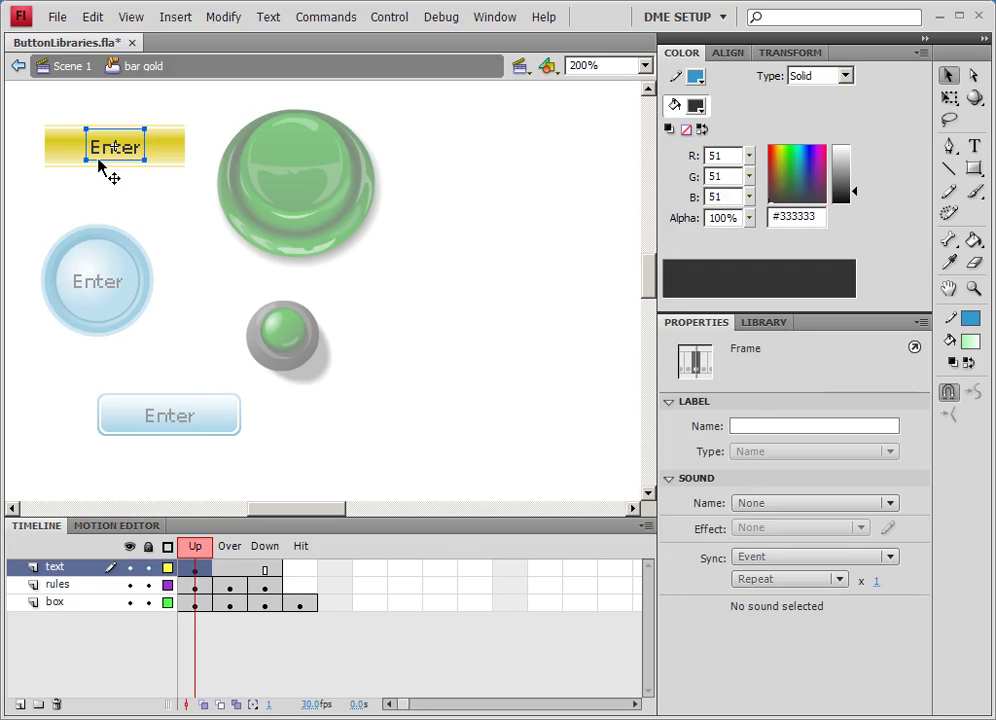
{"action": "key", "text": "ctrl+equal"}
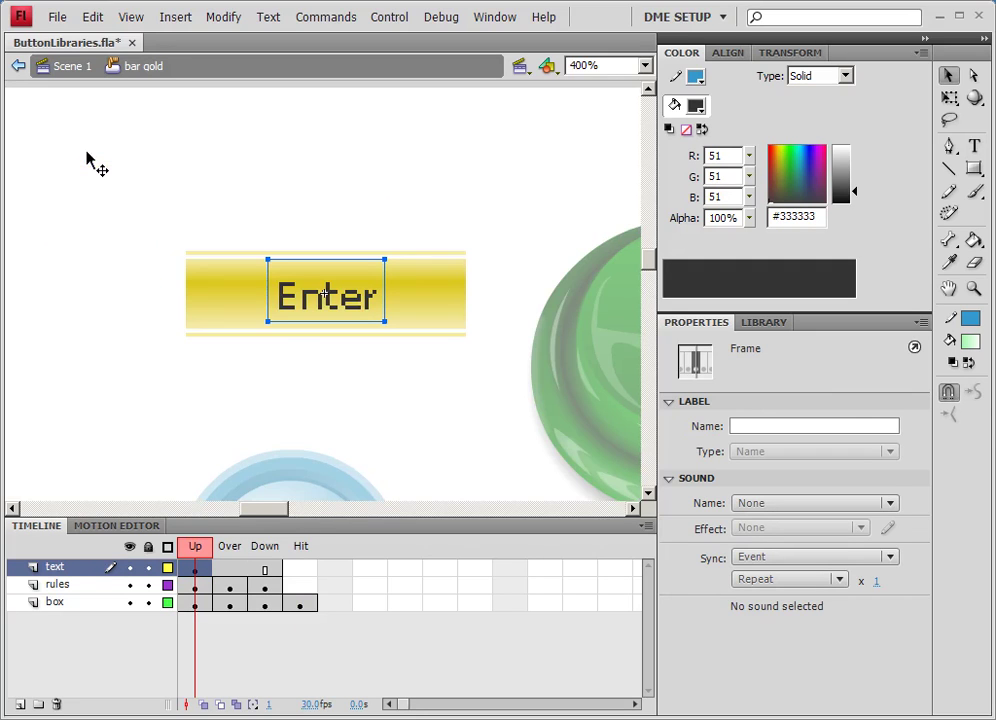
{"action": "left_click_drag", "start_coordinate": [265, 319], "coordinate": [185, 317]}
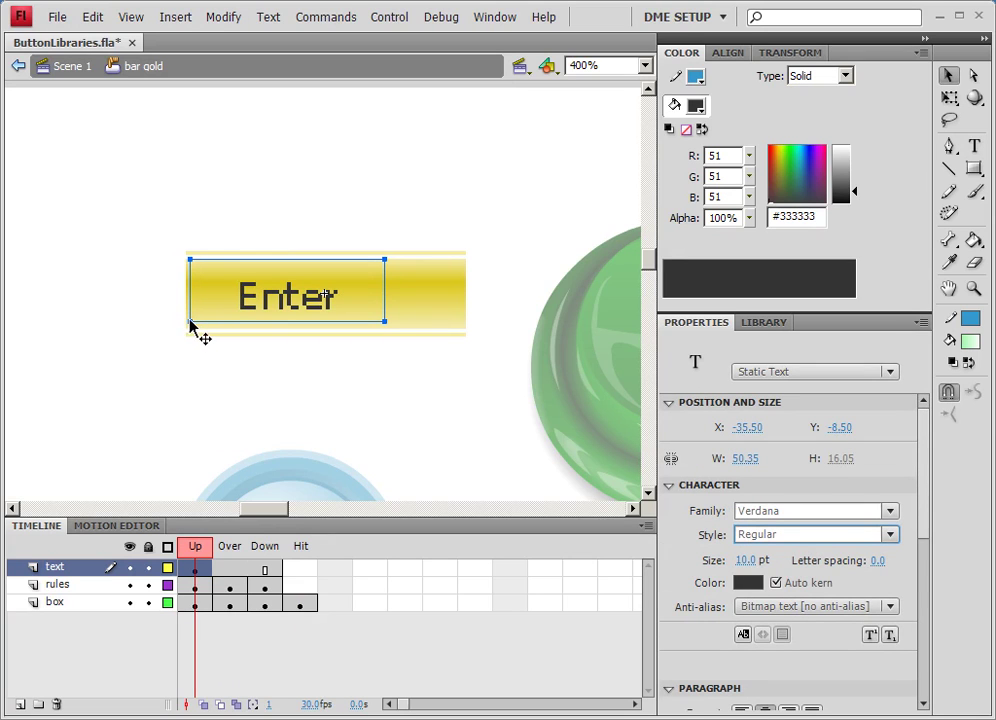
{"action": "left_click_drag", "start_coordinate": [187, 320], "coordinate": [183, 319]}
{"action": "left_click_drag", "start_coordinate": [383, 319], "coordinate": [465, 319]}
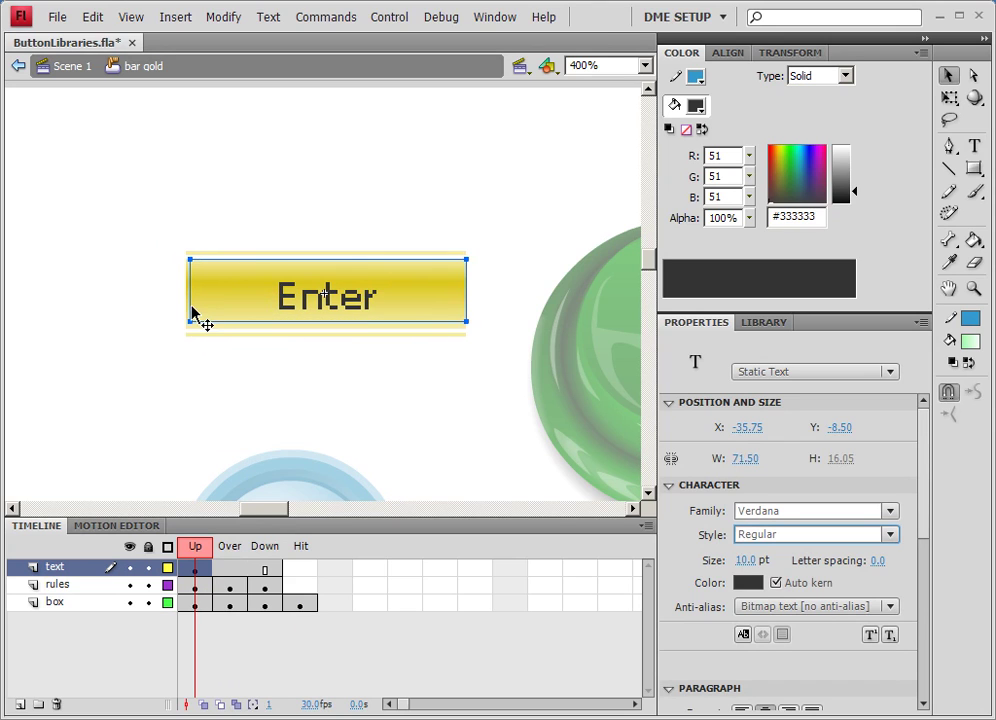
Align the Enter text box with the gold bar's left edge at X -36.5 and widen it to 73 px.
{"action": "key", "text": "ctrl+equal"}
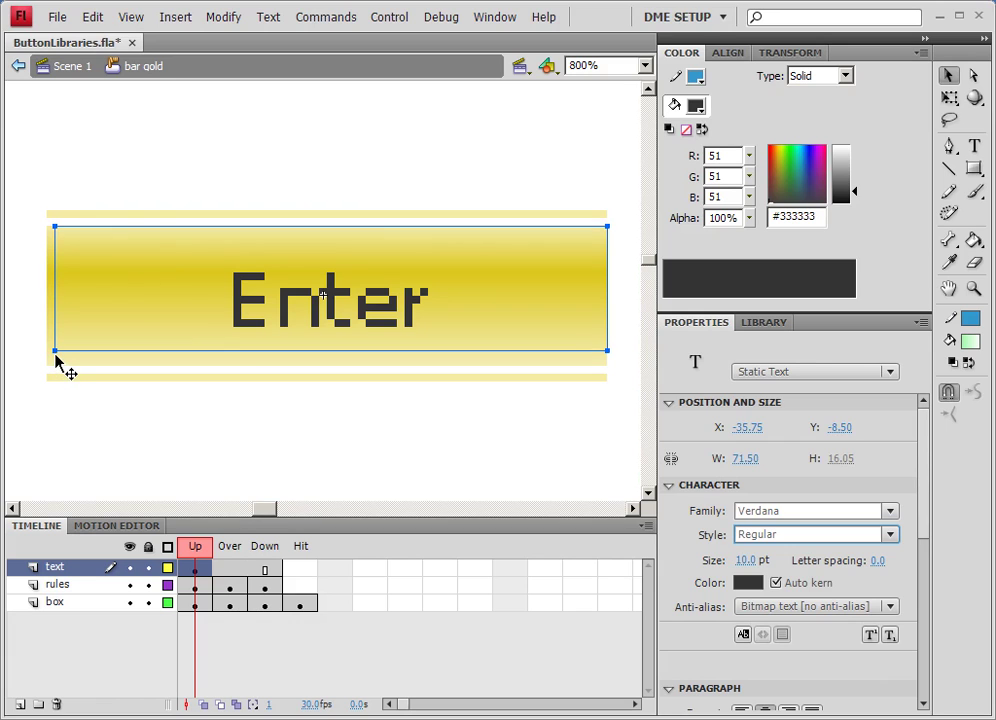
{"action": "mouse_move", "coordinate": [55, 355]}
{"action": "left_mouse_down"}
{"action": "mouse_move", "coordinate": [41, 350]}
{"action": "mouse_move", "coordinate": [48, 355]}
{"action": "left_mouse_up"}
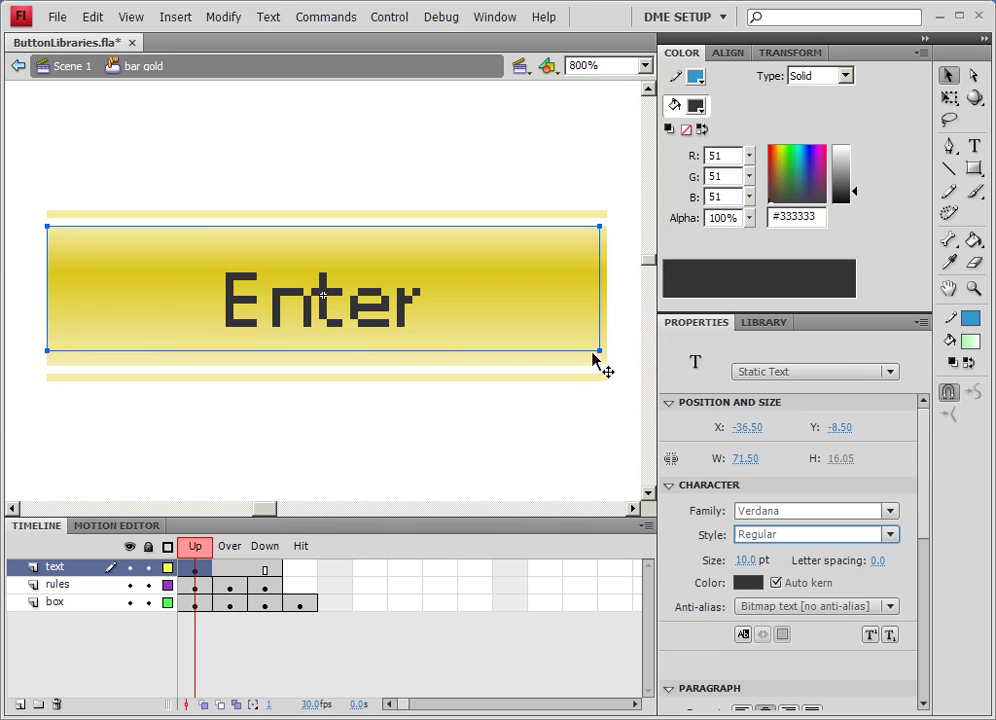
{"action": "left_click", "coordinate": [603, 357]}
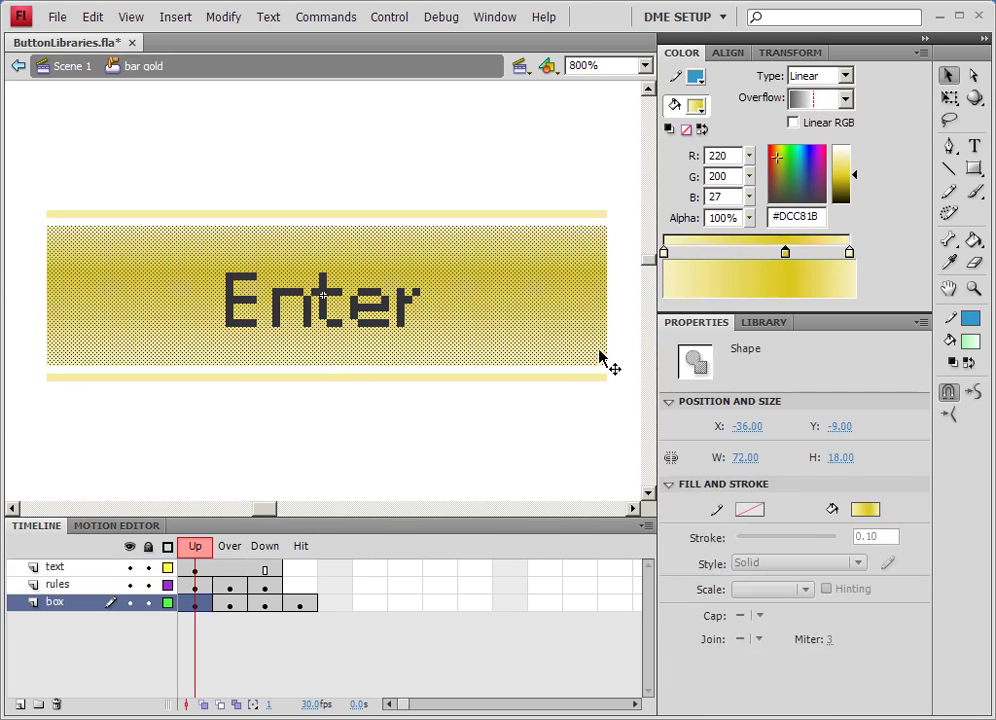
{"action": "double_click", "coordinate": [396, 316]}
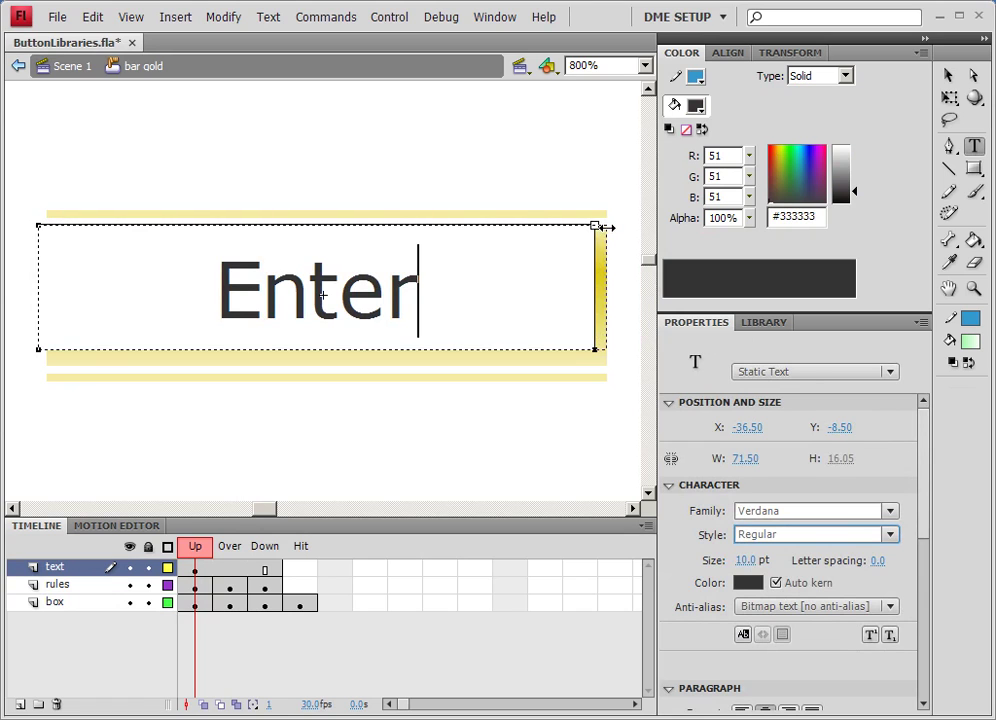
{"action": "left_click_drag", "start_coordinate": [603, 228], "coordinate": [611, 226]}
{"action": "left_click", "coordinate": [947, 75]}
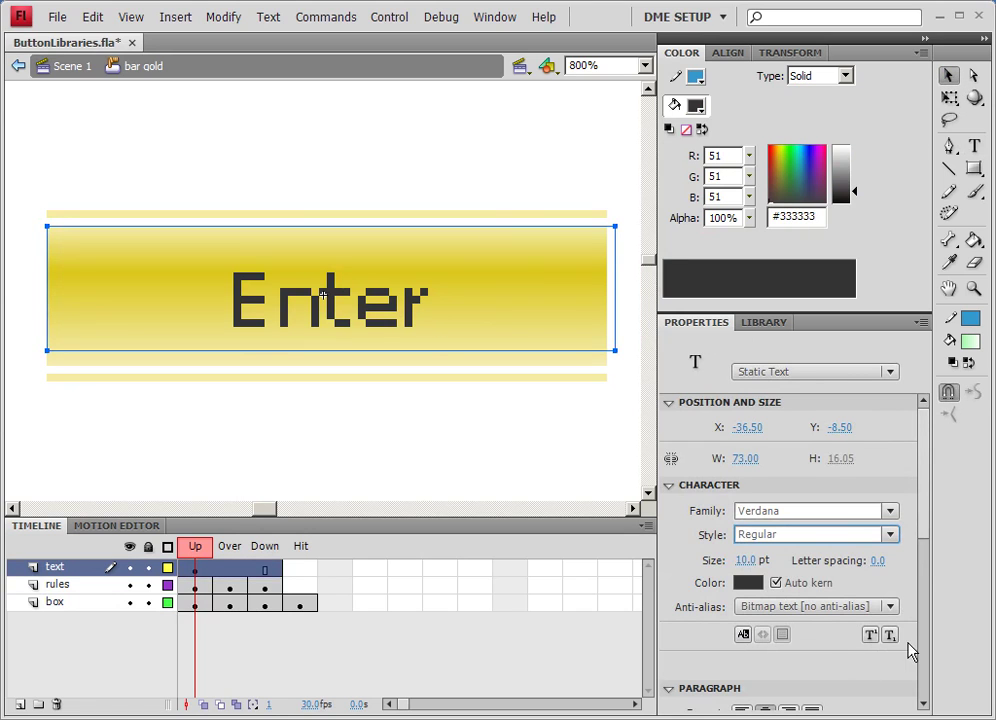
Try left alignment on the Enter text, restore centre alignment, and return to the main scene.
{"action": "scroll", "coordinate": [925, 550], "scroll_direction": "down", "scroll_amount": 3}
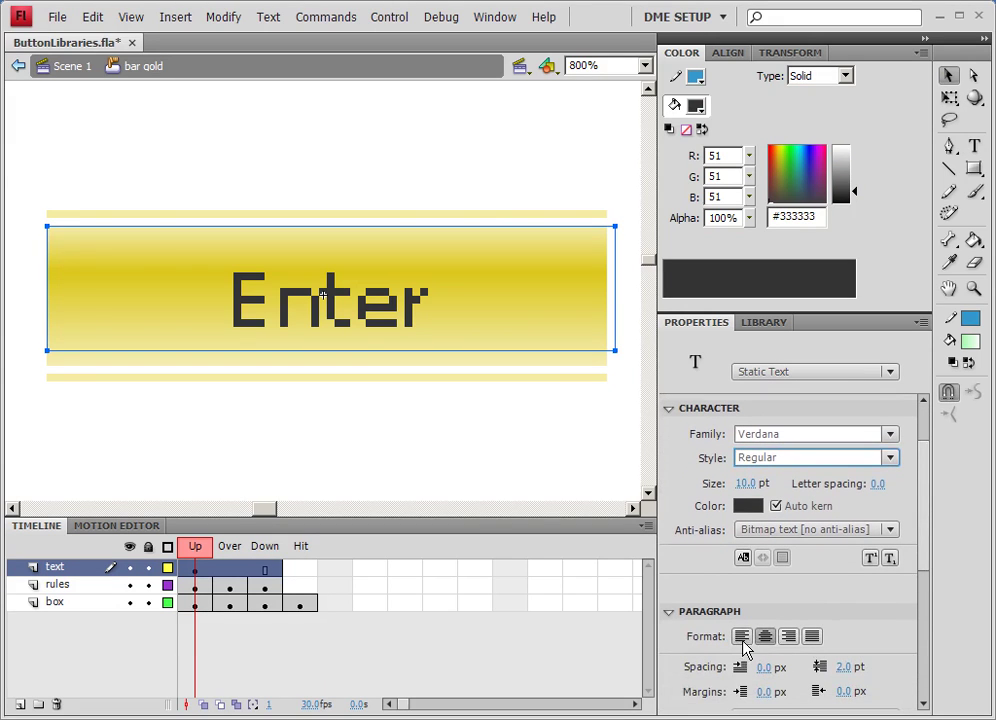
{"action": "left_click", "coordinate": [750, 639]}
{"action": "left_click", "coordinate": [765, 637]}
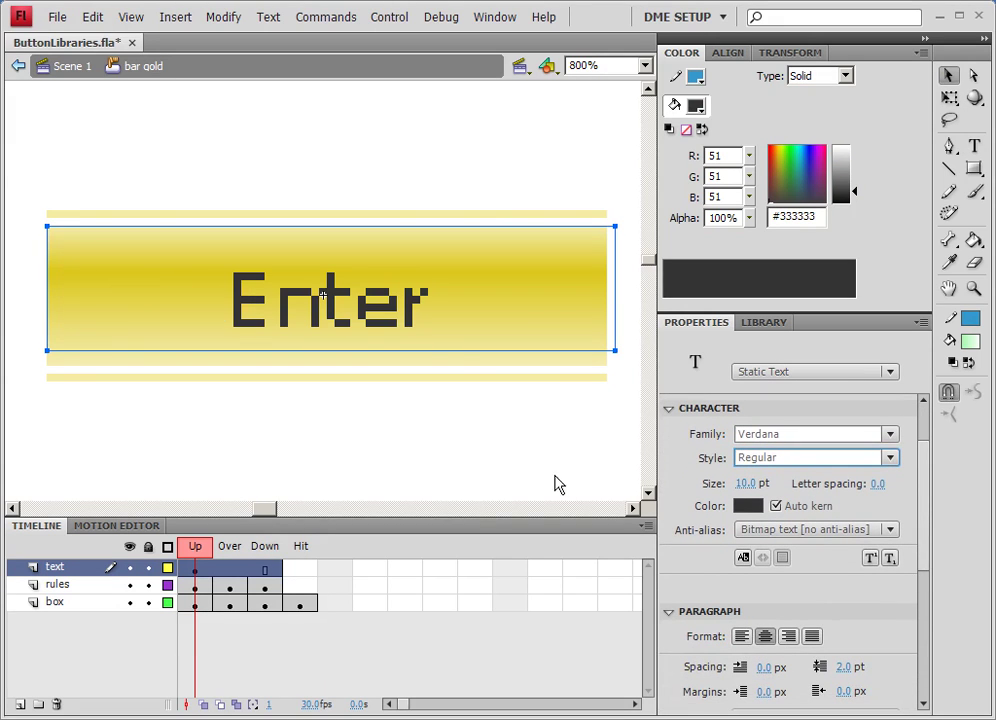
{"action": "double_click", "coordinate": [617, 358]}
Reopen the bar gold symbol, set its Enter text to Anti-alias for readability, and return to the main scene.
{"action": "left_click", "coordinate": [362, 333]}
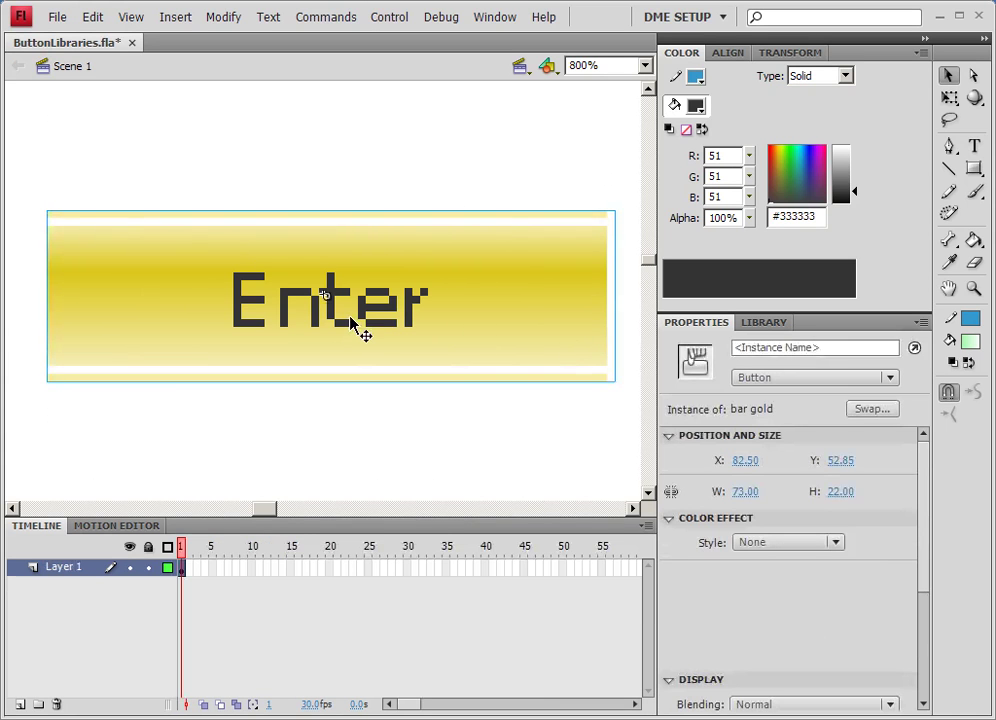
{"action": "double_click", "coordinate": [362, 333]}
{"action": "left_click", "coordinate": [362, 333]}
{"action": "double_click", "coordinate": [402, 327]}
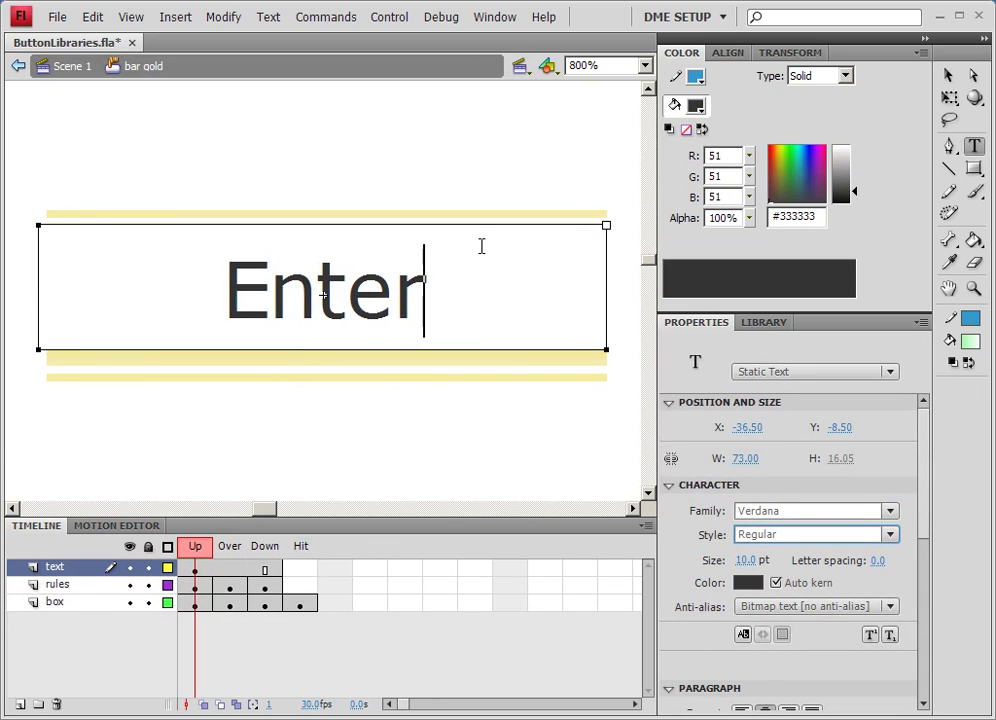
{"action": "left_click", "coordinate": [948, 76]}
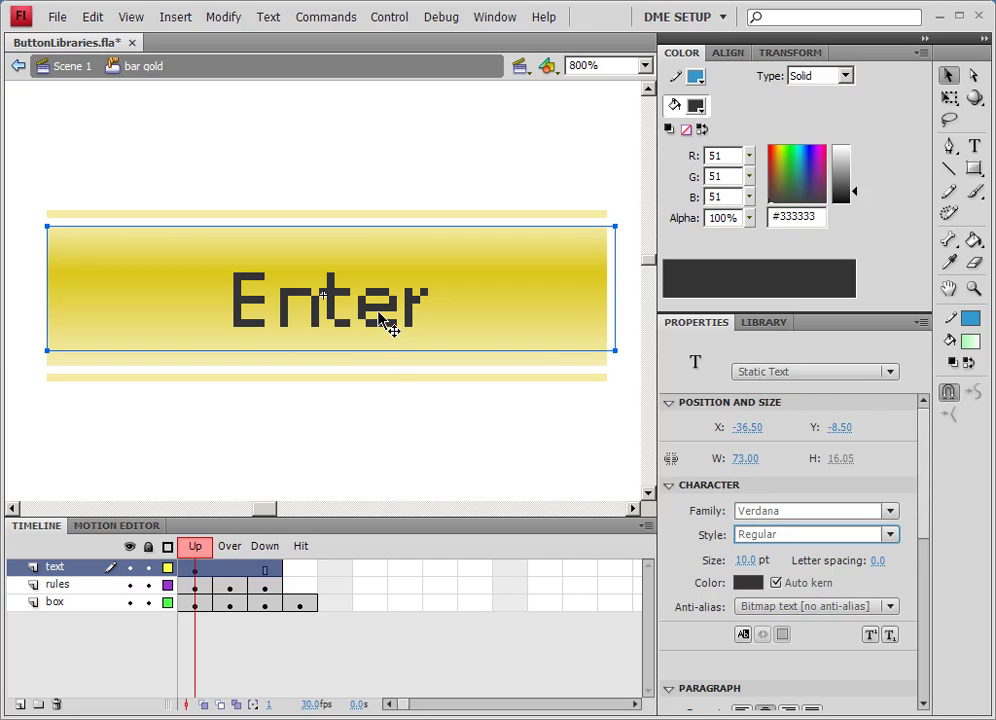
{"action": "left_click", "coordinate": [790, 606]}
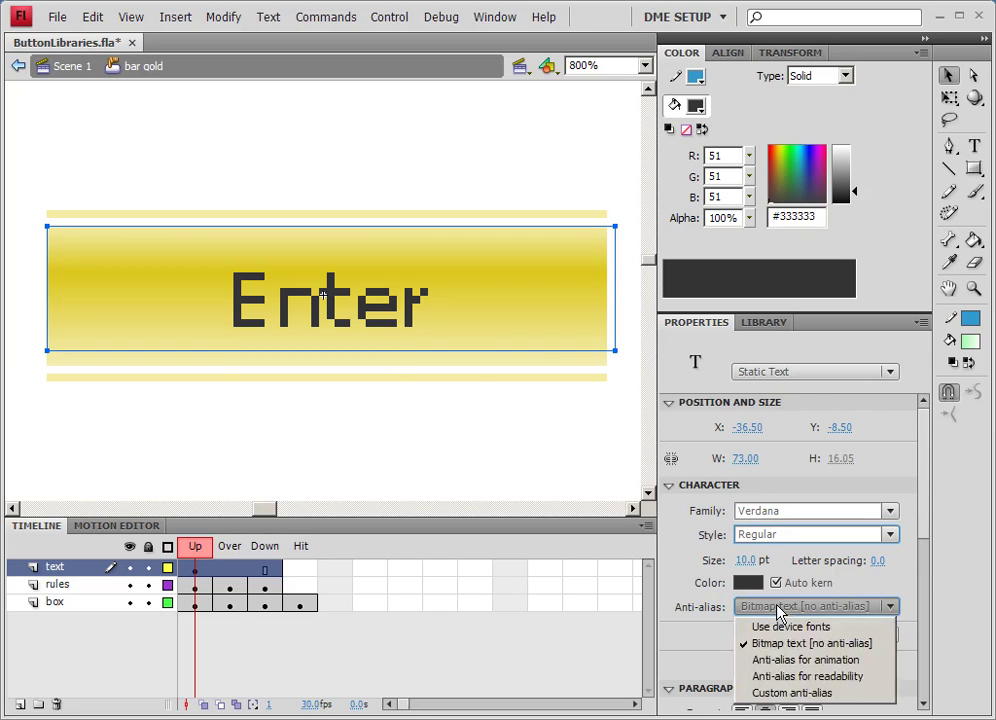
{"action": "left_click", "coordinate": [780, 676]}
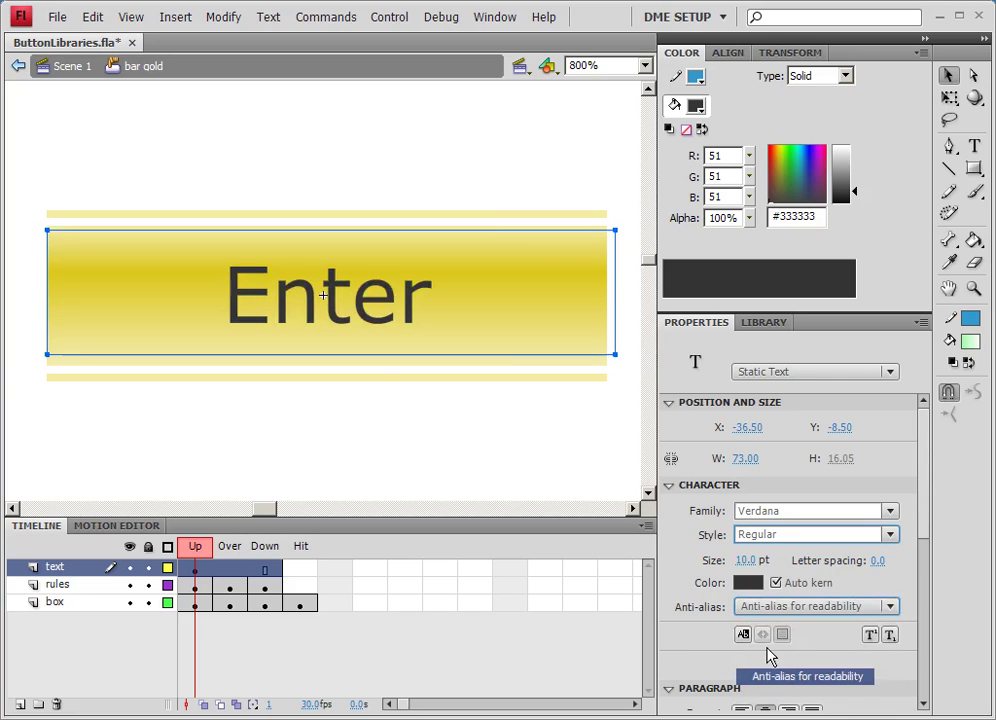
{"action": "double_click", "coordinate": [614, 357]}
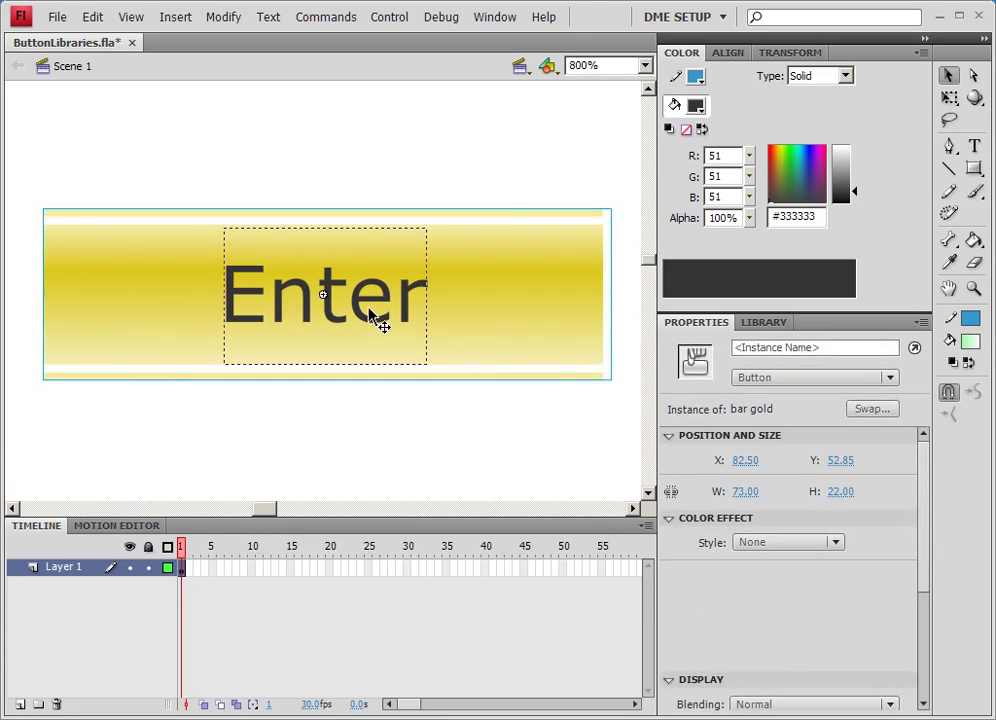
Reopen the bar gold symbol, narrow the Enter text box to 71.9 px, and move it to X -36.3.
{"action": "double_click", "coordinate": [378, 318]}
{"action": "left_click", "coordinate": [384, 316]}
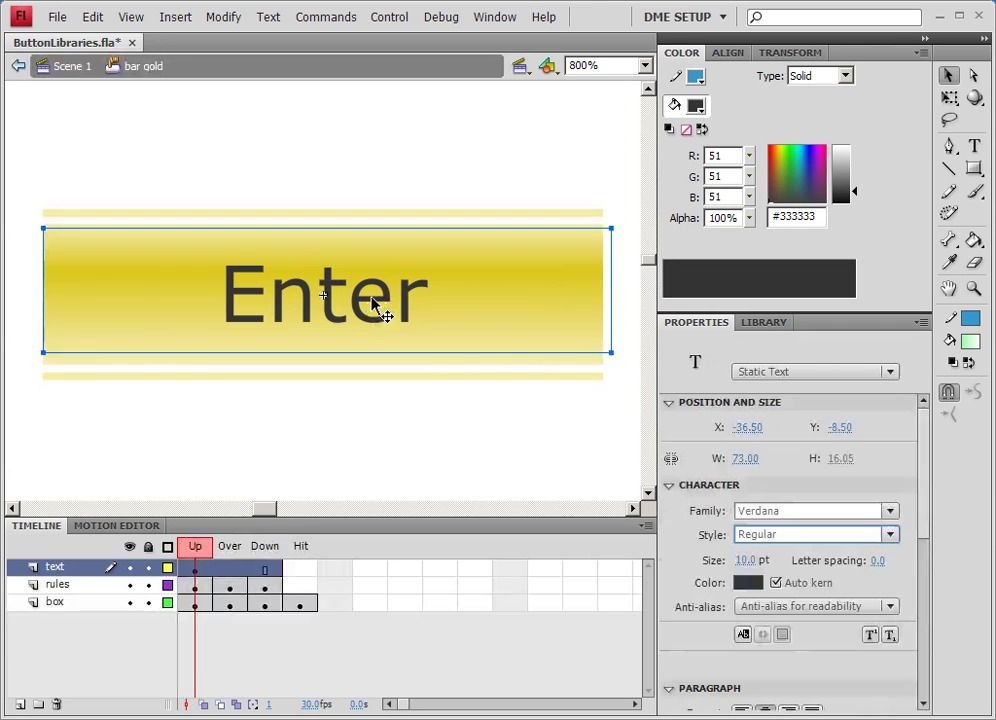
{"action": "double_click", "coordinate": [614, 235]}
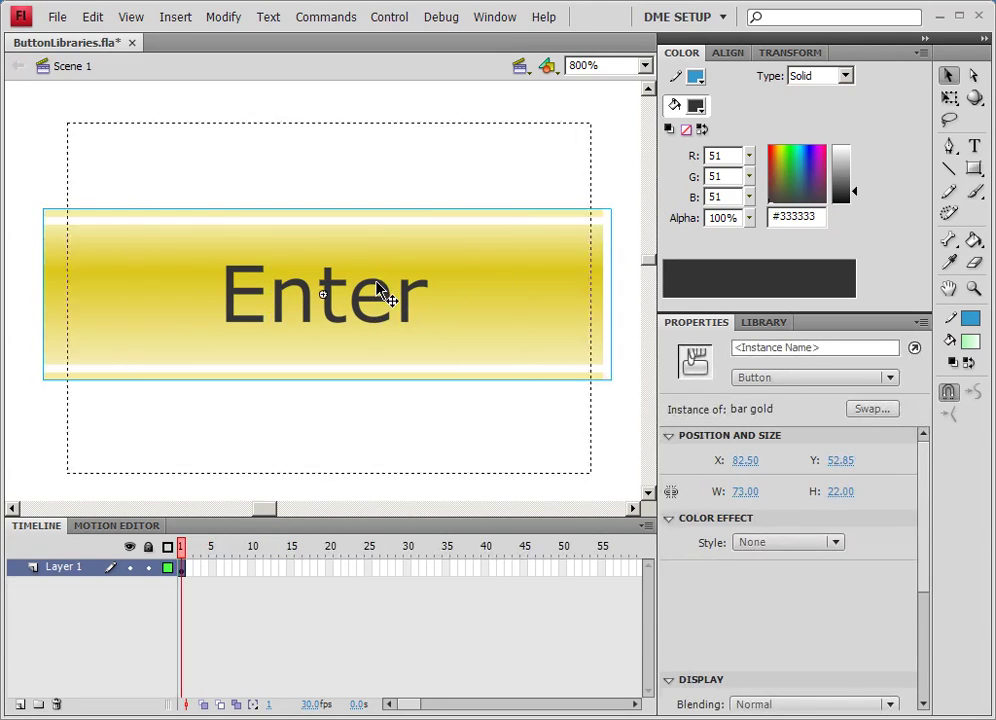
{"action": "double_click", "coordinate": [384, 293]}
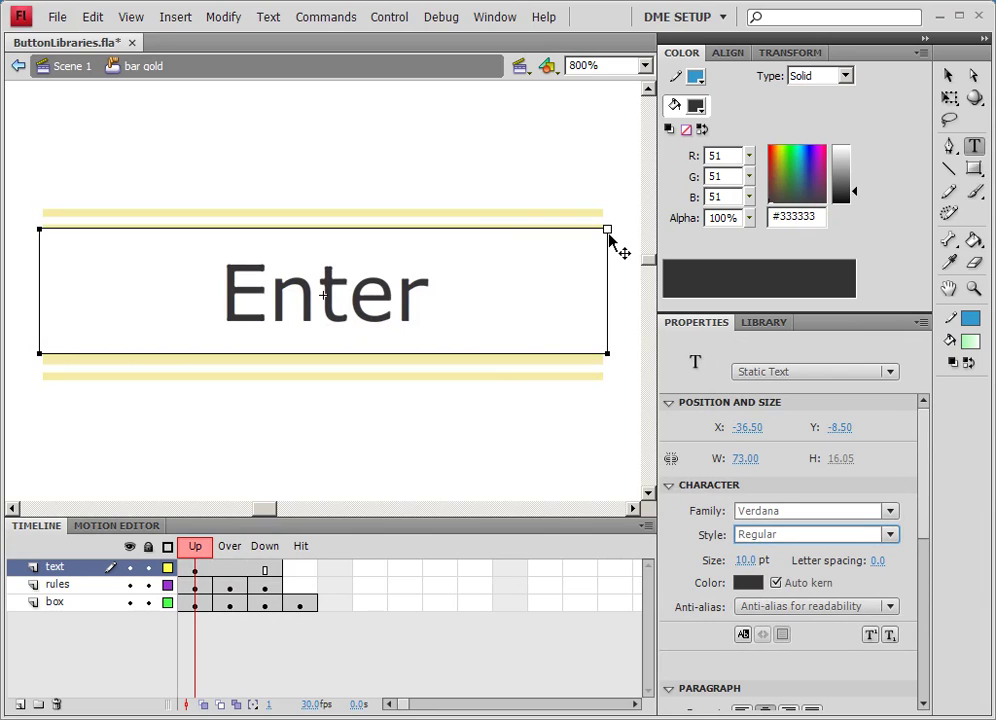
{"action": "left_click_drag", "start_coordinate": [605, 229], "coordinate": [597, 228]}
{"action": "key", "text": "Escape"}
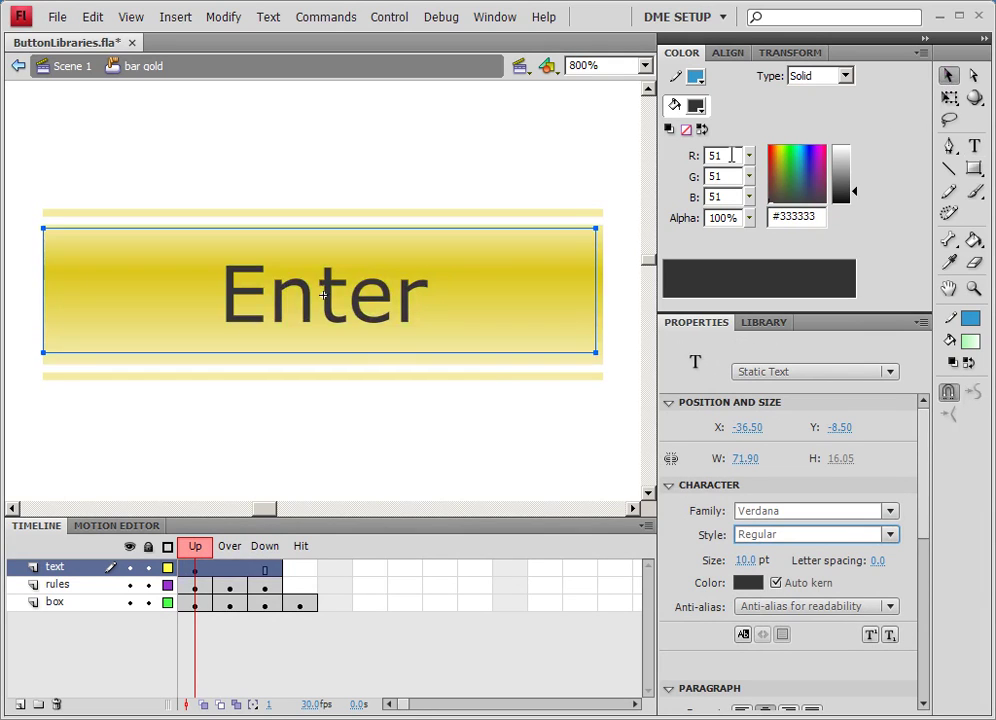
{"action": "left_click_drag", "start_coordinate": [381, 296], "coordinate": [383, 296]}
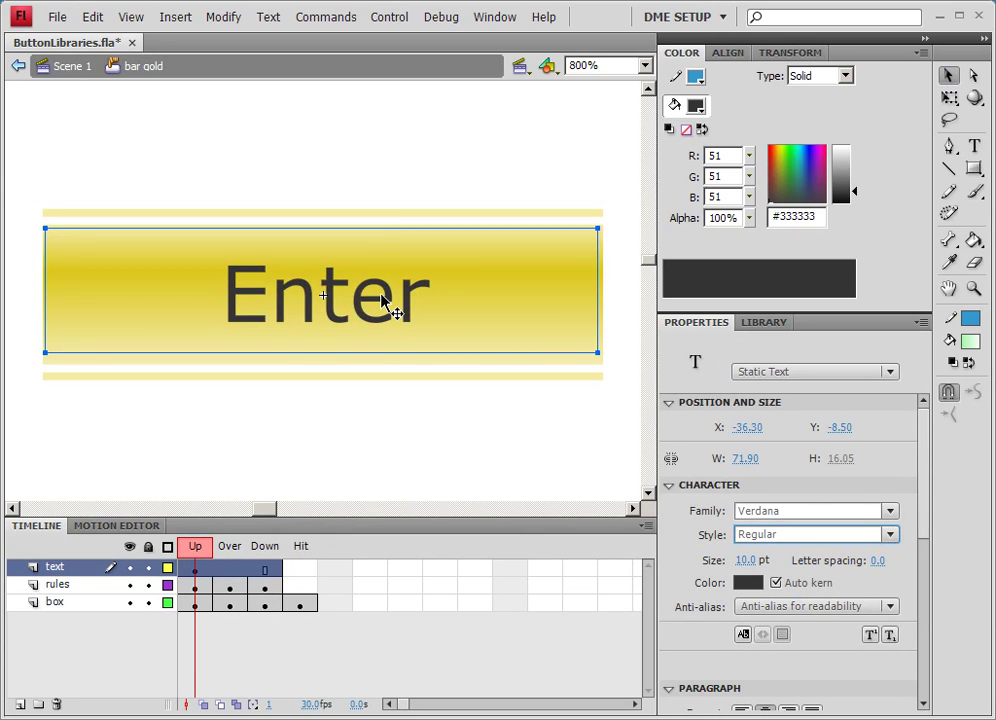
Set the Enter text in Copperplate Gothic Bold, lower it to Y -7.6, and return to the main scene.
{"action": "left_click", "coordinate": [892, 512]}
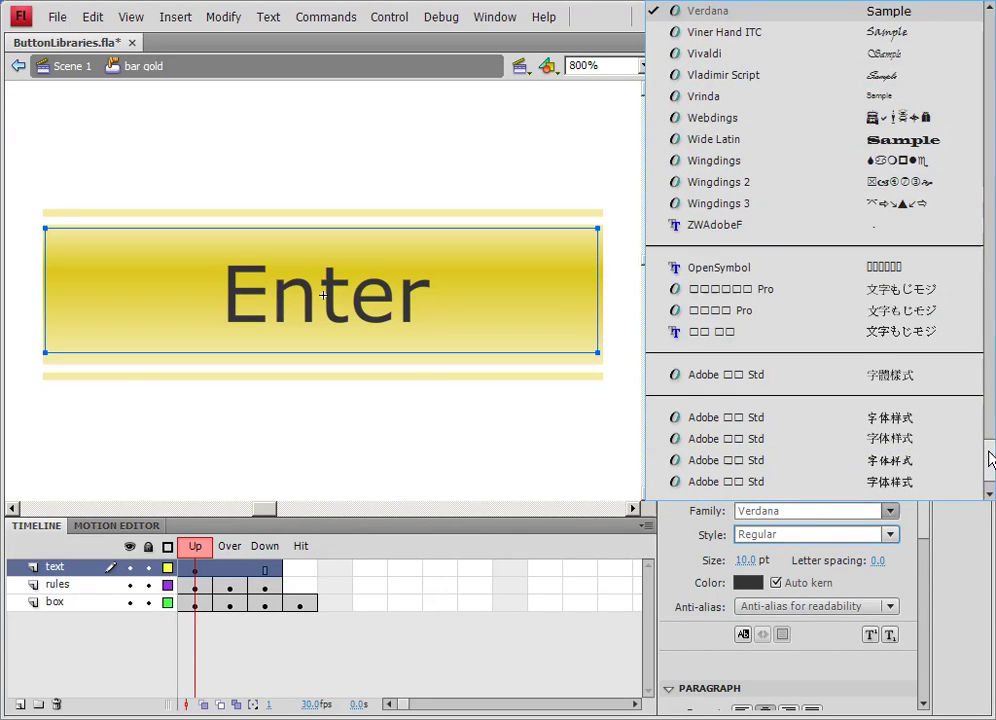
{"action": "left_click_drag", "start_coordinate": [989, 460], "coordinate": [971, 182]}
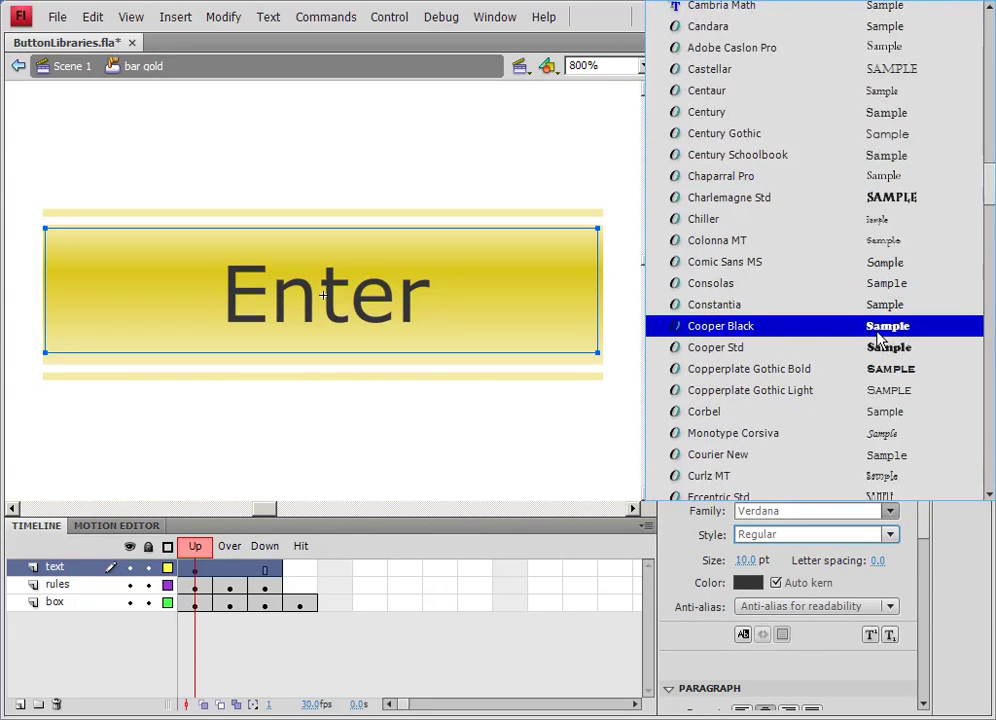
{"action": "left_click", "coordinate": [877, 369]}
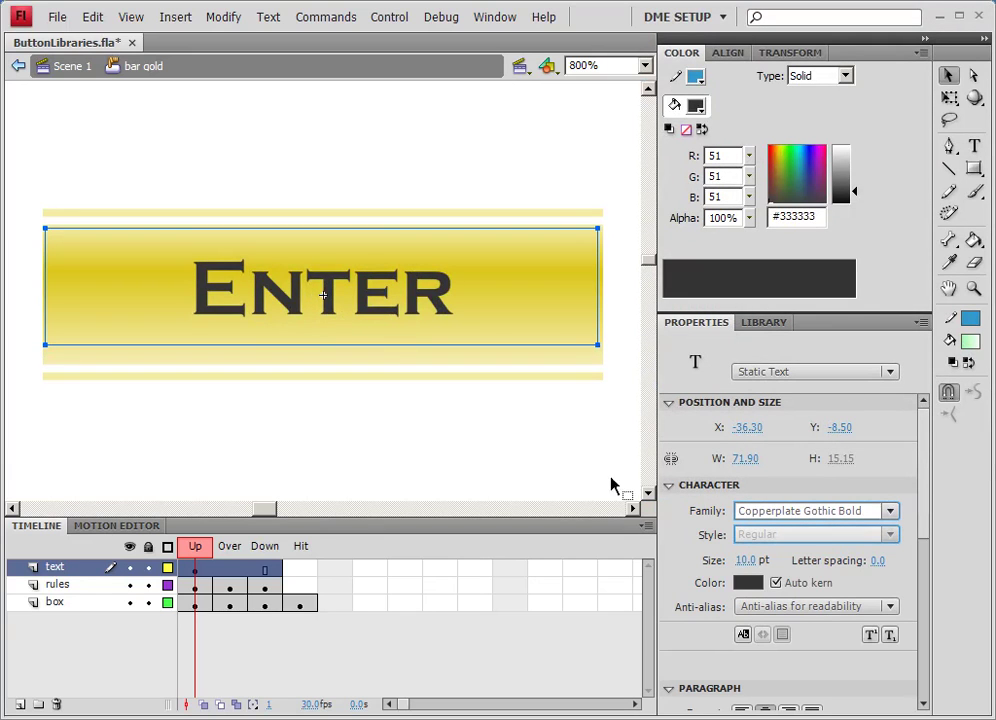
{"action": "left_click_drag", "start_coordinate": [296, 280], "coordinate": [296, 281]}
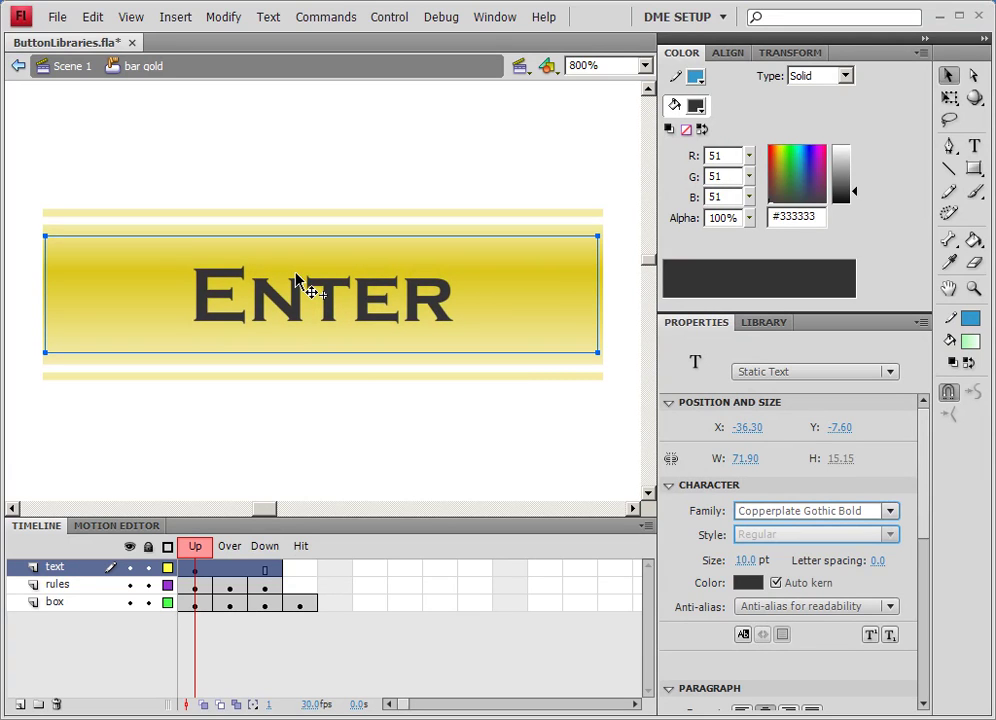
{"action": "left_click", "coordinate": [70, 66]}
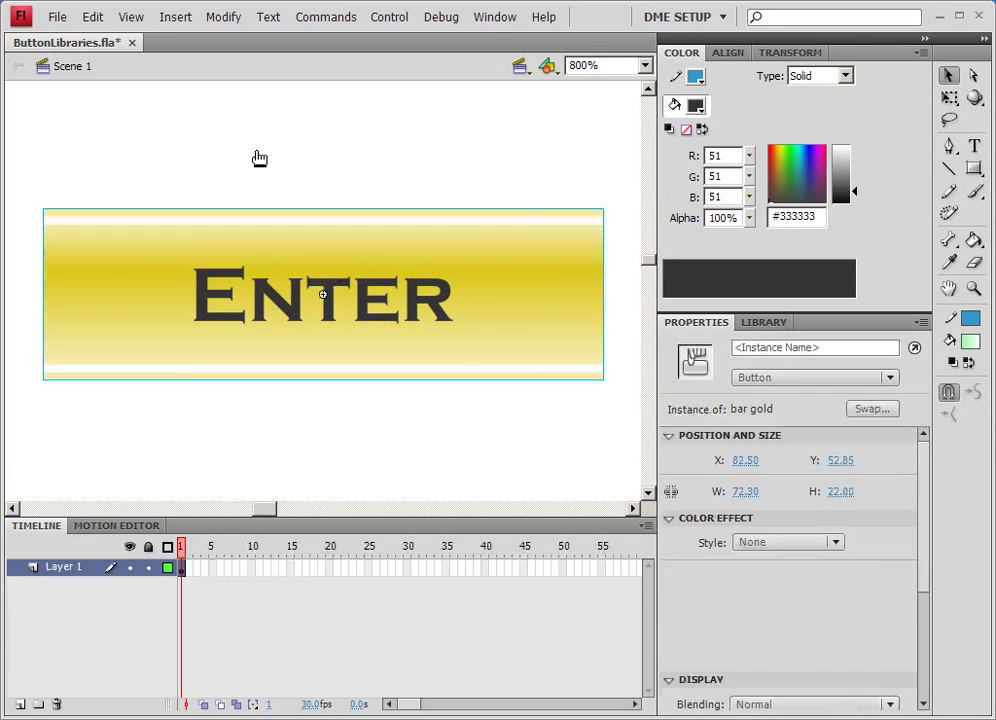
Replace the bar gold button's label with VISIT US NOW, return to the main scene, and deselect the button.
{"action": "left_click_drag", "start_coordinate": [234, 305], "coordinate": [256, 271]}
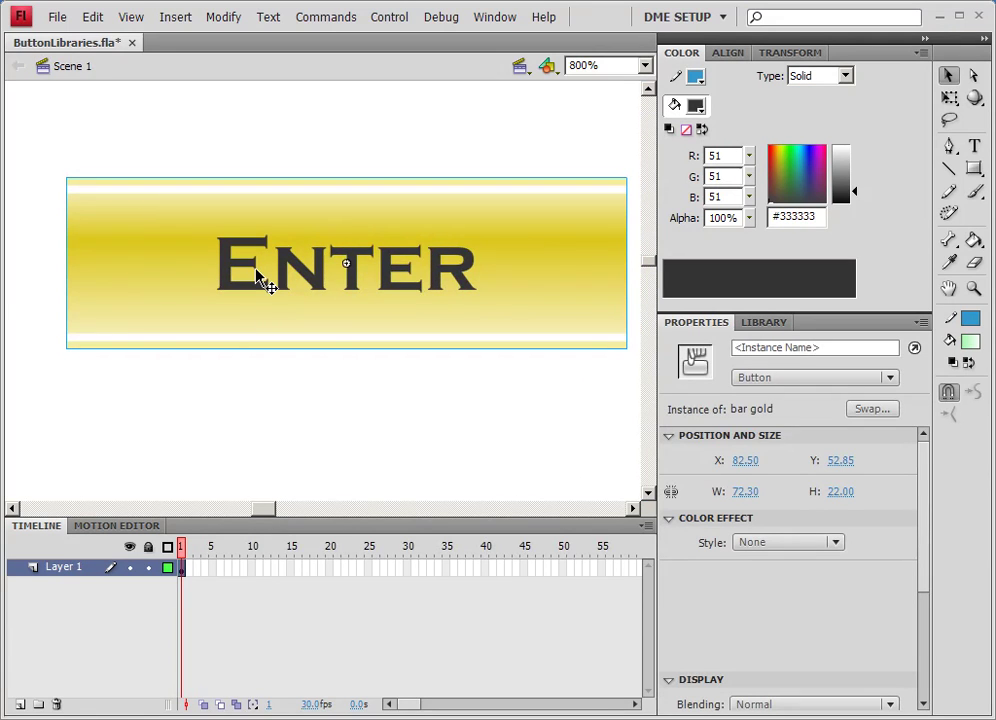
{"action": "double_click", "coordinate": [262, 280]}
{"action": "double_click", "coordinate": [262, 280]}
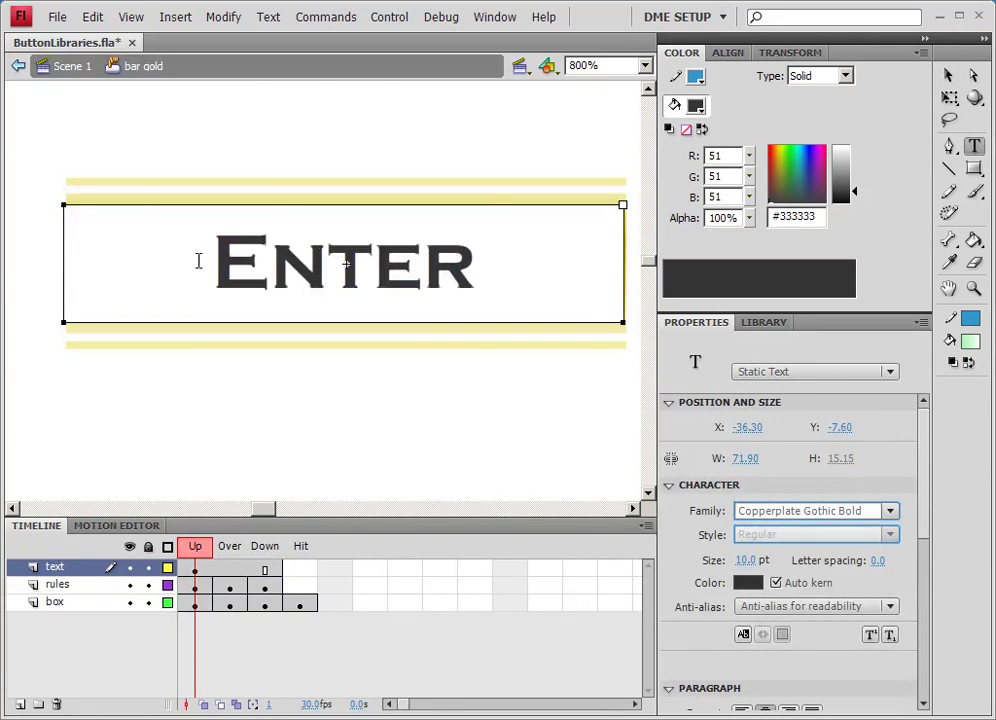
{"action": "left_click_drag", "start_coordinate": [198, 261], "coordinate": [538, 281]}
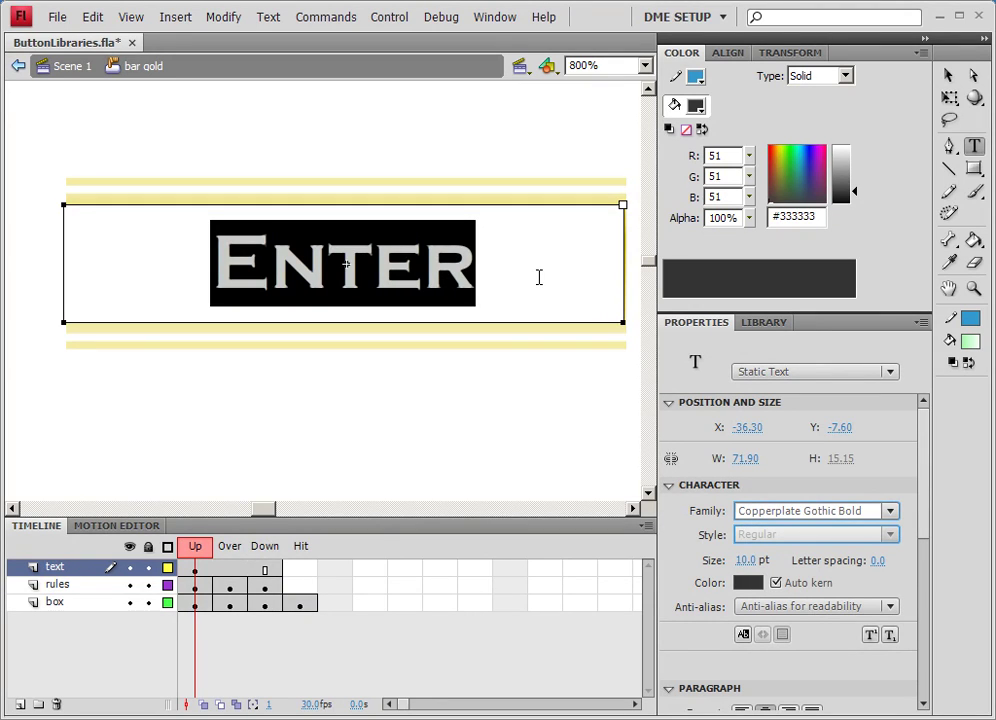
{"action": "type", "text": "VIS"}
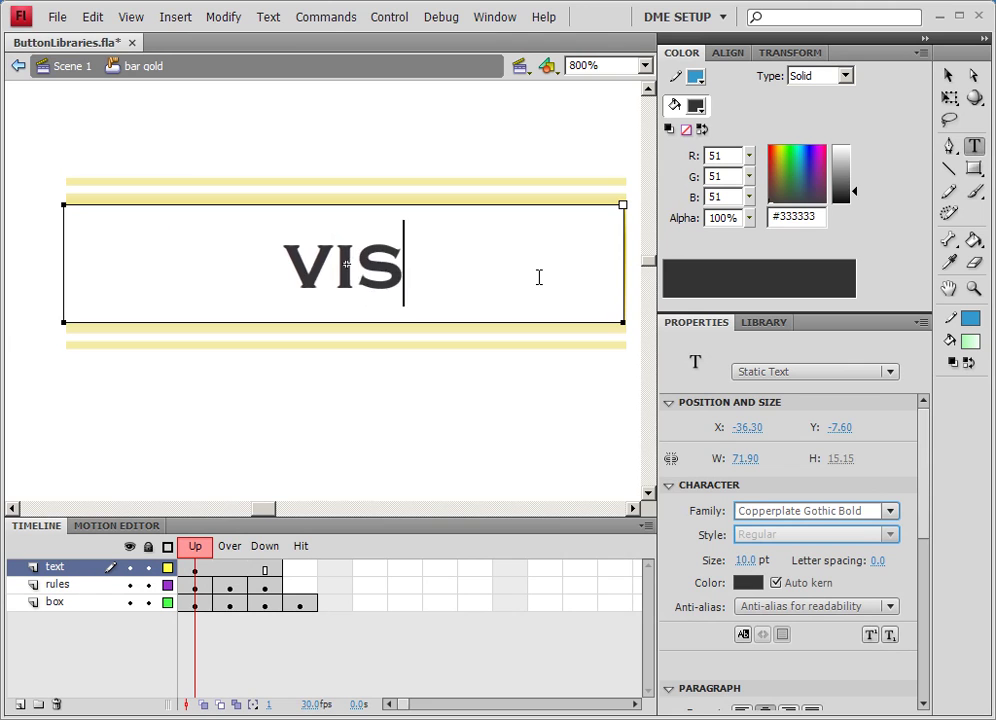
{"action": "type", "text": "IT US NOW"}
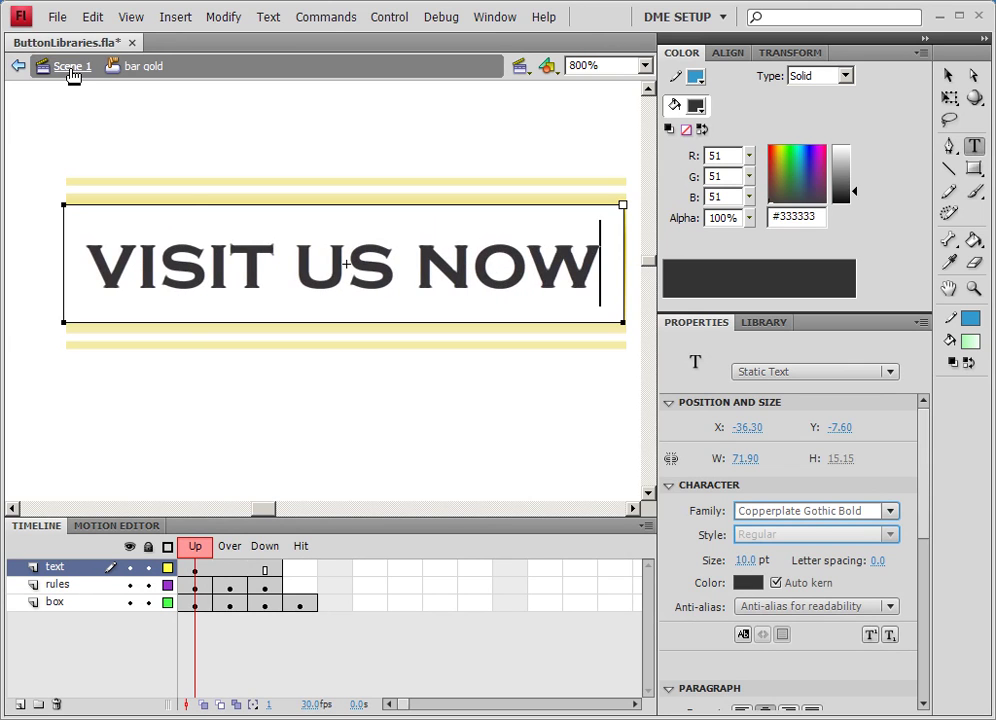
{"action": "left_click", "coordinate": [74, 65]}
{"action": "left_click", "coordinate": [948, 75]}
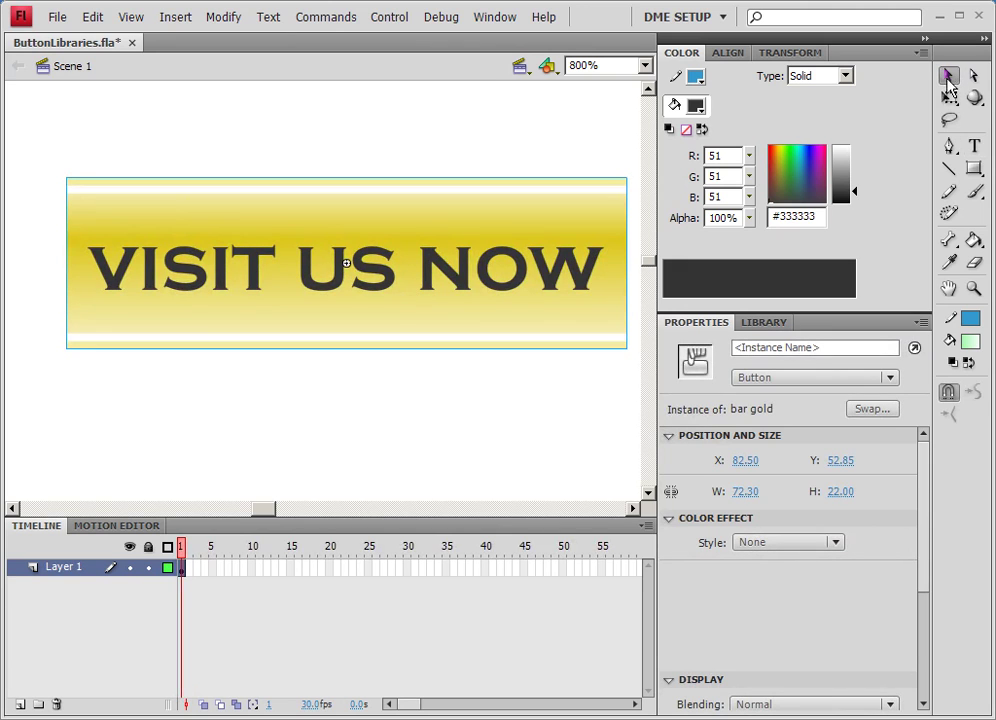
{"action": "left_click", "coordinate": [300, 139]}
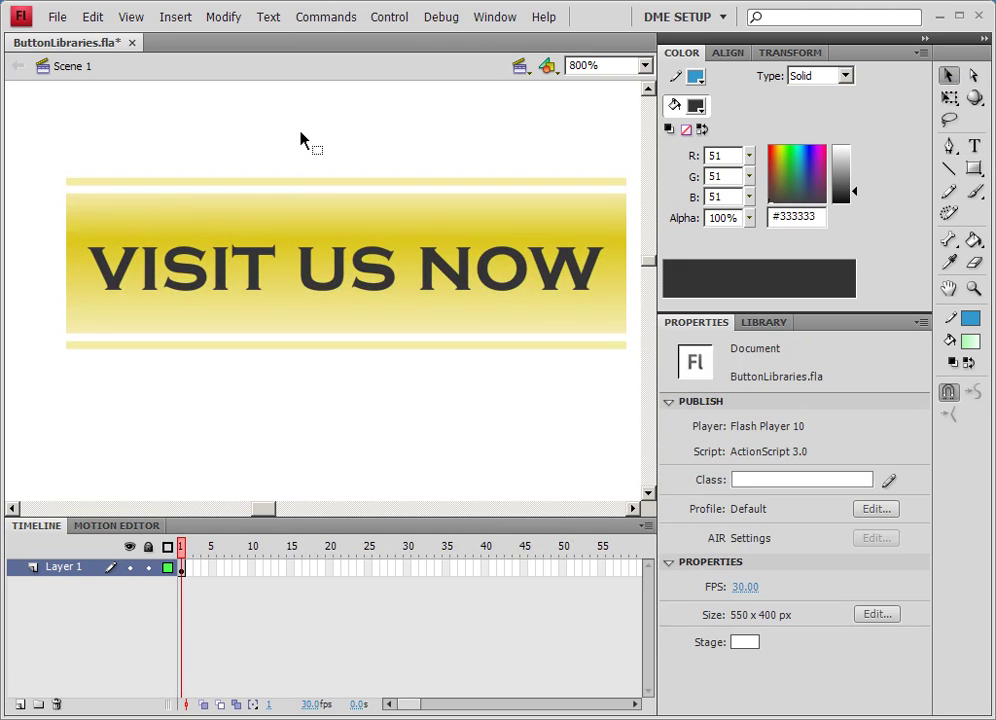
Test the movie to check the gold VISIT US NOW button, and close the preview.
{"action": "key", "text": "ctrl+minus"}
{"action": "key", "text": "ctrl+minus"}
{"action": "key", "text": "ctrl+Return"}
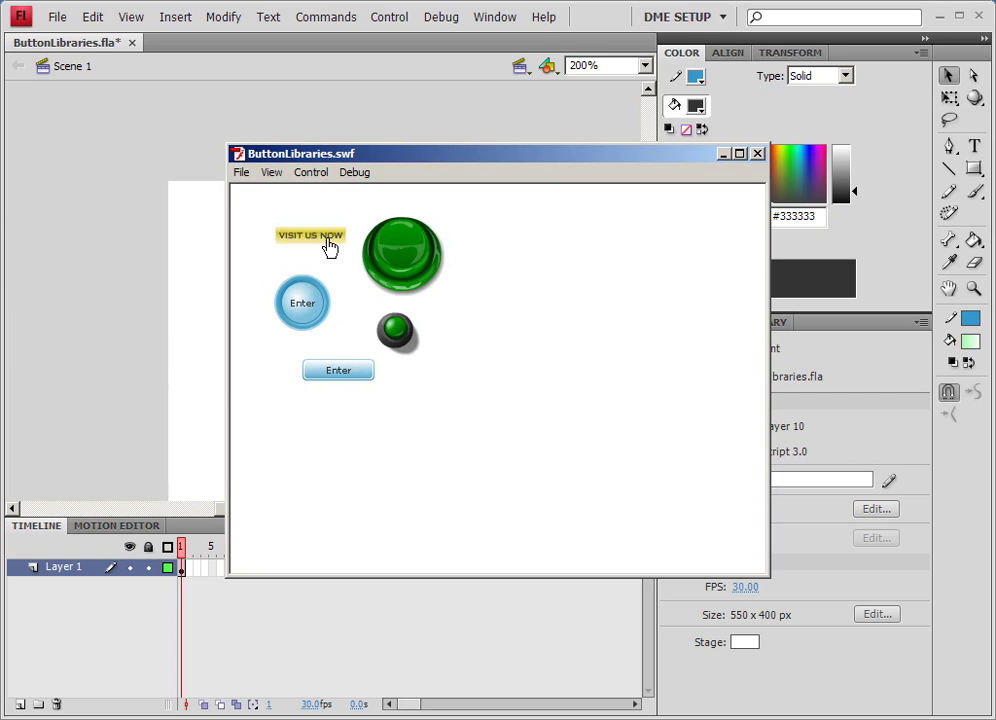
{"action": "left_click", "coordinate": [757, 153]}
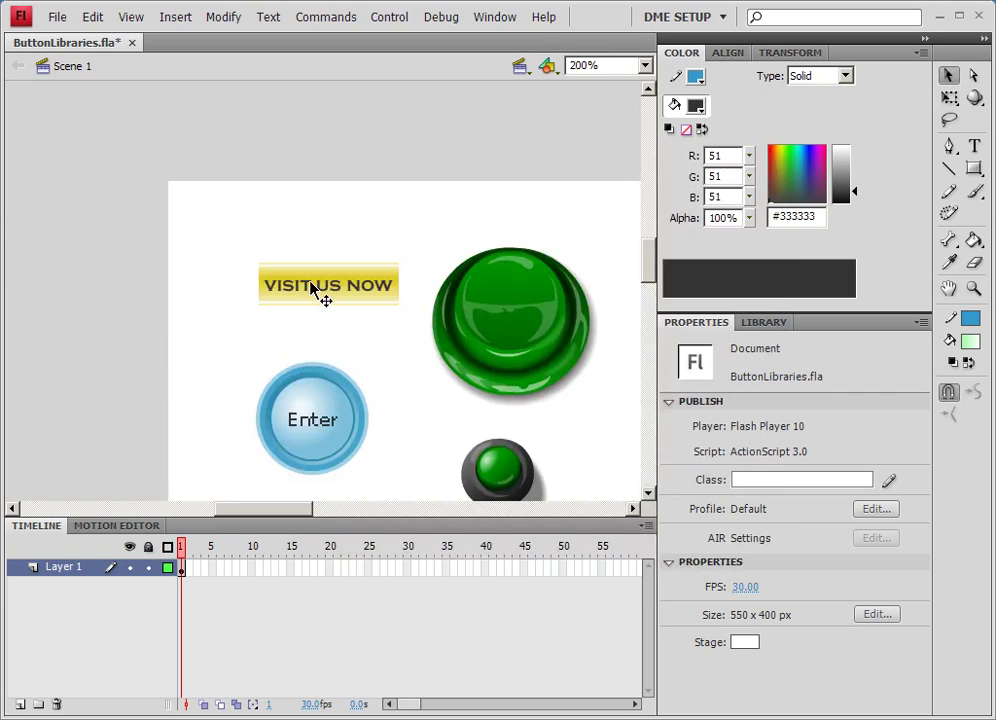
Nudge the large green arcade button slightly up and right, and open its symbol at the Down frame.
{"action": "mouse_move", "coordinate": [529, 313]}
{"action": "left_mouse_down"}
{"action": "mouse_move", "coordinate": [385, 260]}
{"action": "mouse_move", "coordinate": [562, 313]}
{"action": "mouse_move", "coordinate": [536, 307]}
{"action": "left_mouse_up"}
{"action": "left_click_drag", "start_coordinate": [569, 440], "coordinate": [360, 386]}
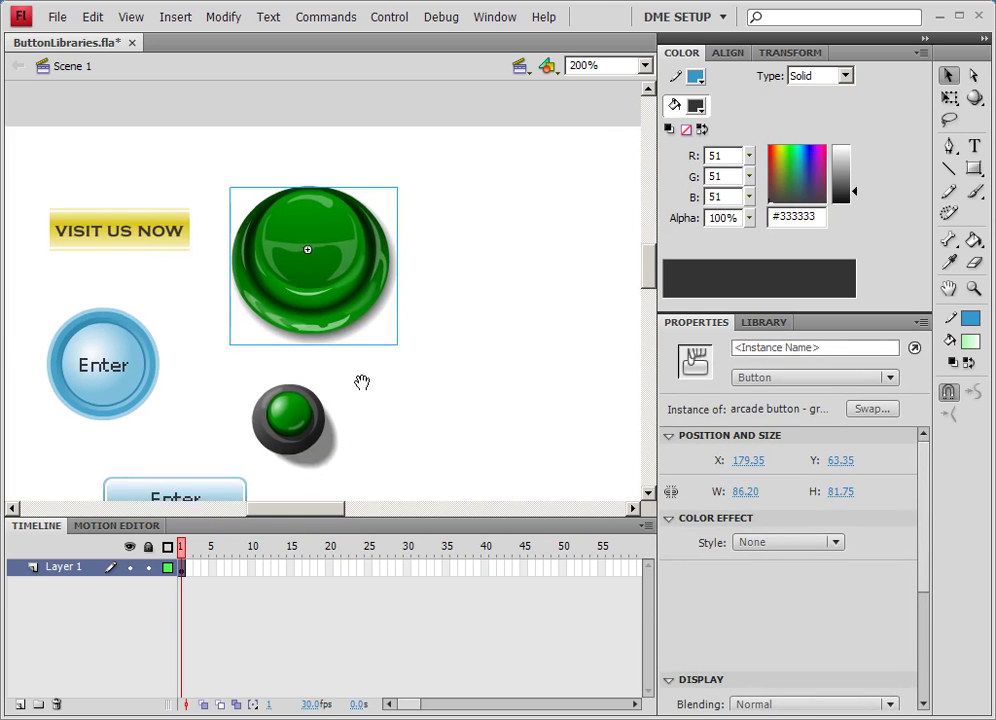
{"action": "double_click", "coordinate": [322, 296]}
{"action": "left_click_drag", "start_coordinate": [204, 549], "coordinate": [267, 560]}
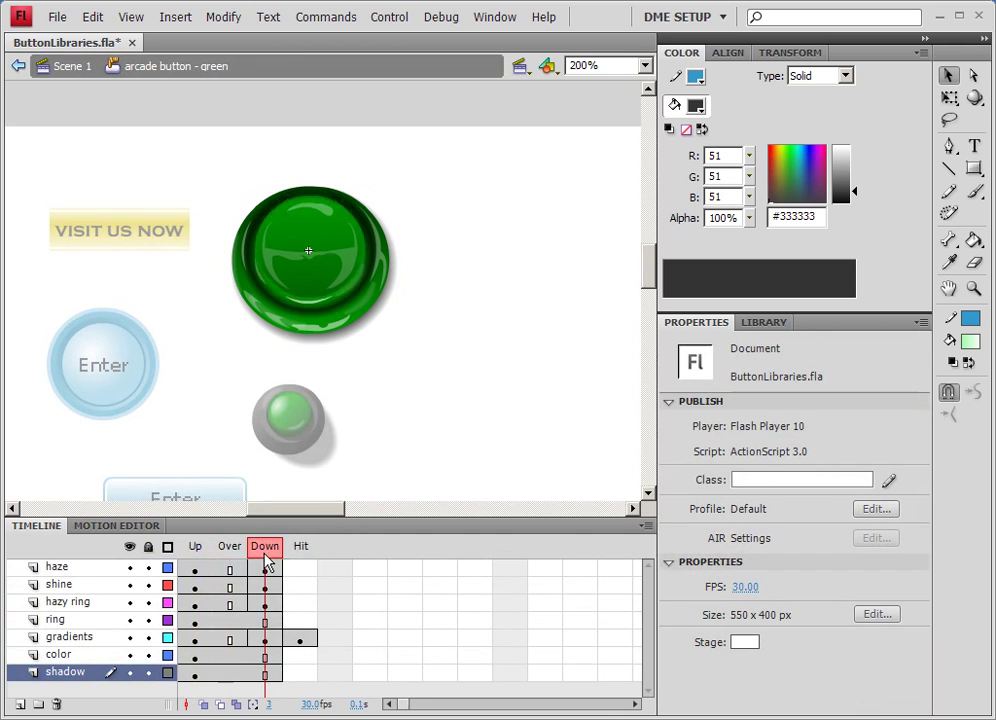
Inspect the arcade button's gradients, haze, shine and hazy ring artwork in its Down and Up frames, and return to the main scene.
{"action": "left_click", "coordinate": [265, 638]}
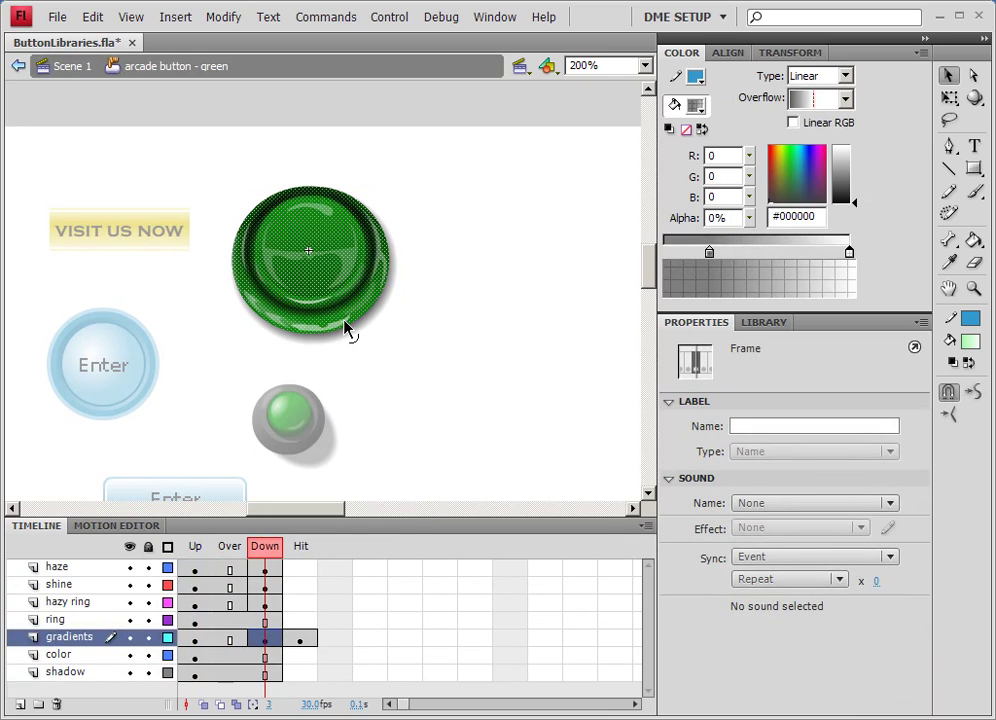
{"action": "left_click", "coordinate": [346, 330]}
{"action": "left_click", "coordinate": [368, 312]}
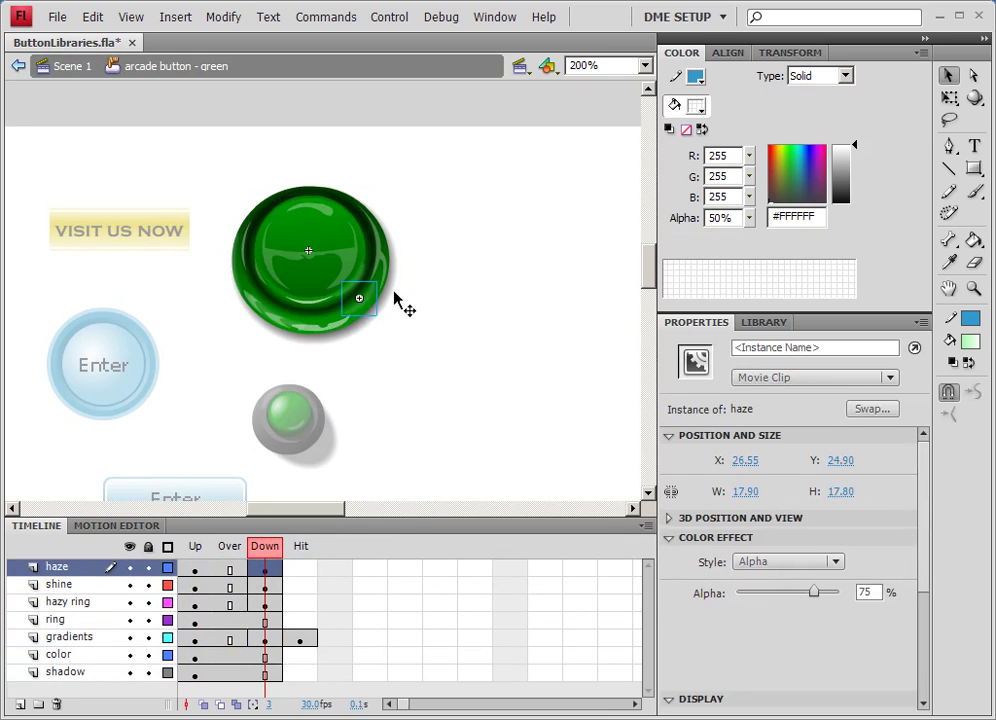
{"action": "left_click", "coordinate": [266, 588]}
{"action": "left_click", "coordinate": [268, 604]}
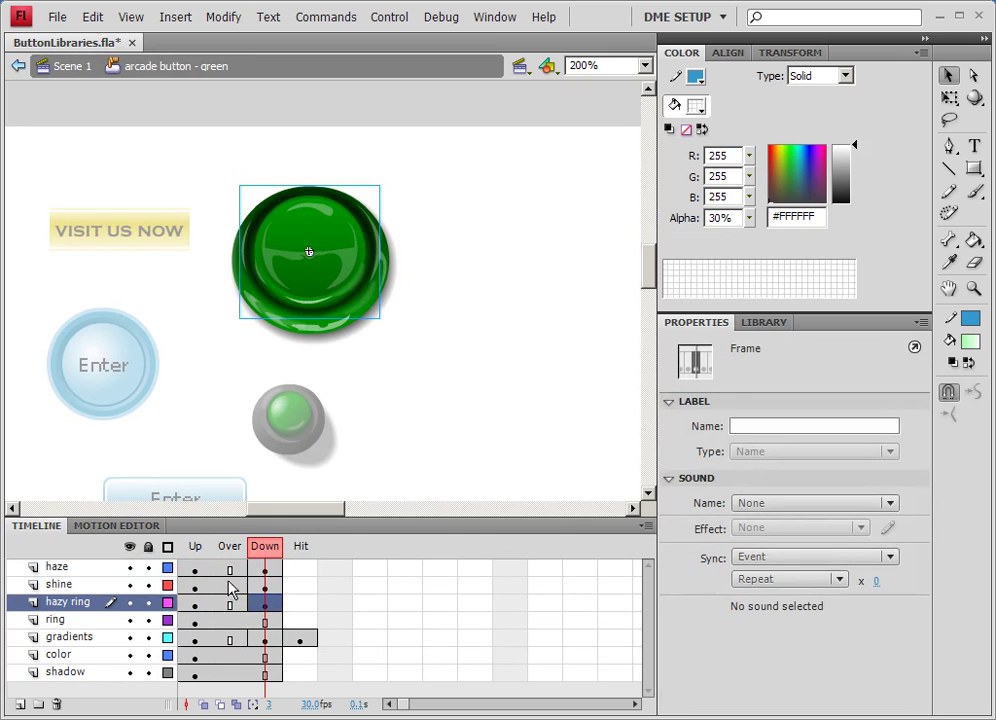
{"action": "left_click", "coordinate": [195, 568]}
{"action": "left_click", "coordinate": [283, 318]}
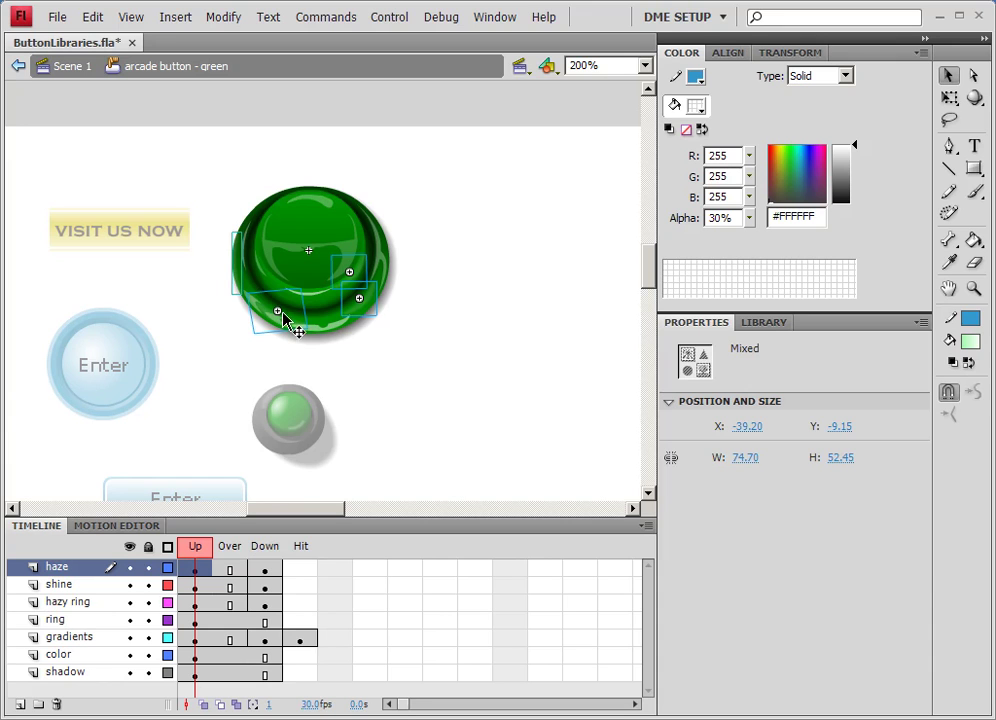
{"action": "left_click", "coordinate": [422, 284]}
{"action": "left_click", "coordinate": [72, 68]}
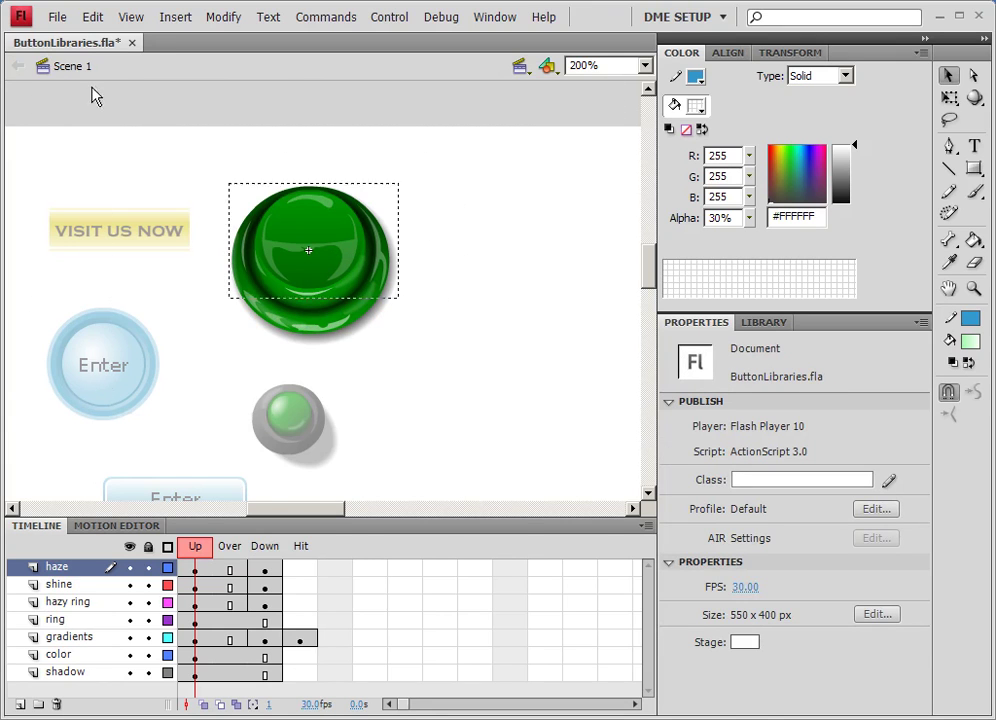
Open the small green push button symbol and make all its hidden layers visible.
{"action": "left_click", "coordinate": [290, 435]}
{"action": "double_click", "coordinate": [296, 437]}
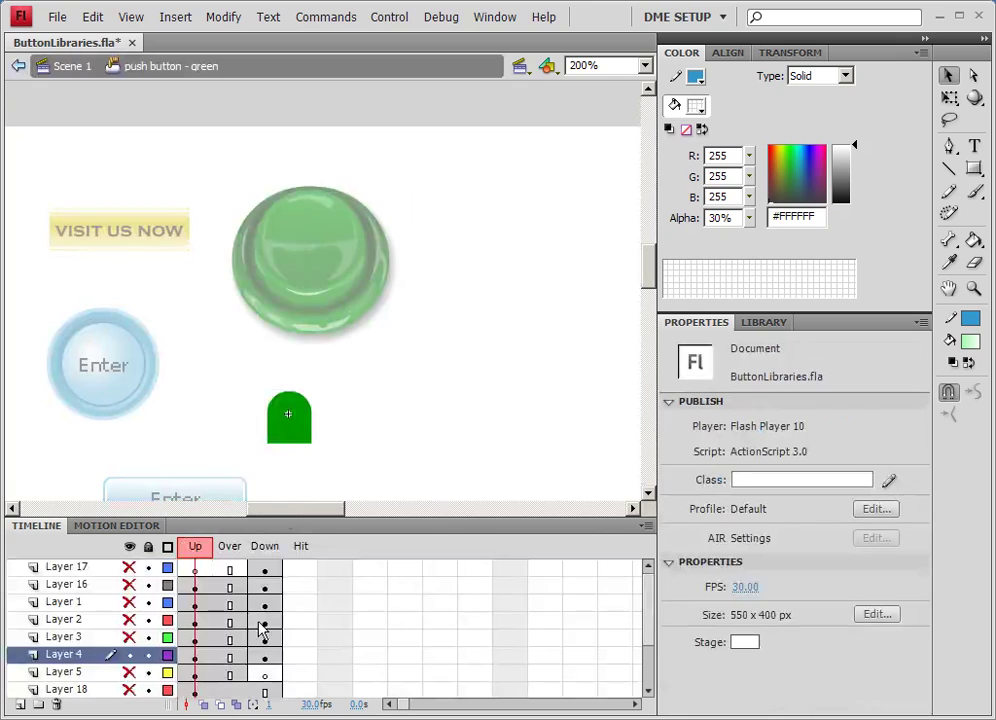
{"action": "left_click", "coordinate": [229, 546]}
{"action": "left_click", "coordinate": [265, 547]}
{"action": "left_click", "coordinate": [195, 546]}
{"action": "left_click", "coordinate": [129, 548]}
{"action": "left_click", "coordinate": [129, 547]}
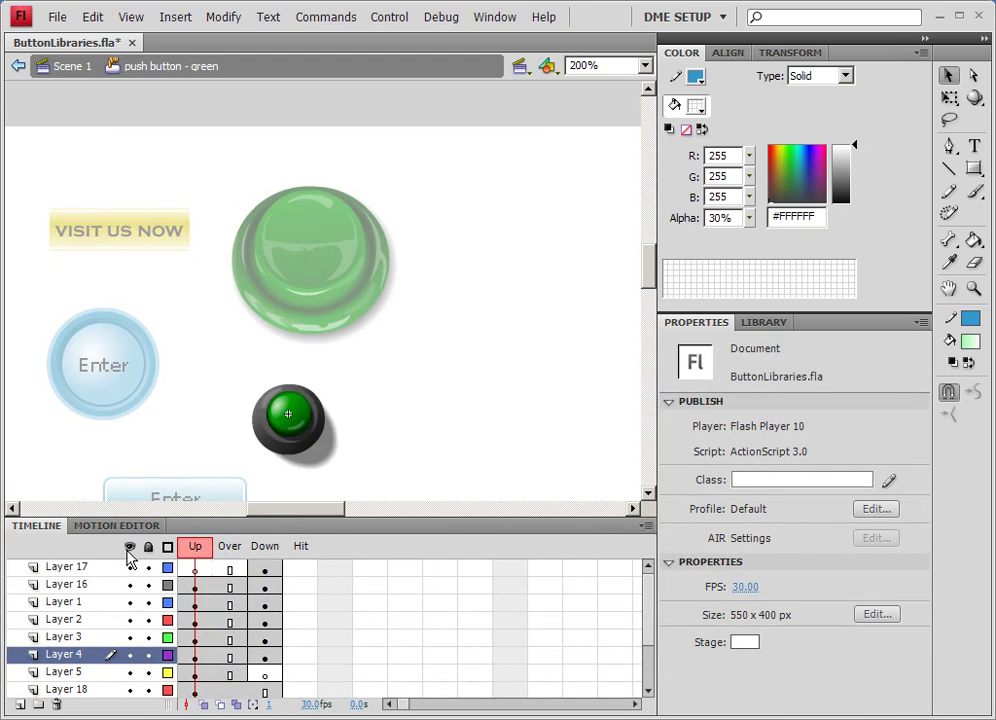
Compare the push button's appearance in its Up, Over and Down frames.
{"action": "left_click", "coordinate": [233, 548]}
{"action": "left_click", "coordinate": [265, 548]}
{"action": "left_click", "coordinate": [229, 548]}
{"action": "left_click", "coordinate": [195, 547]}
{"action": "left_click", "coordinate": [262, 548]}
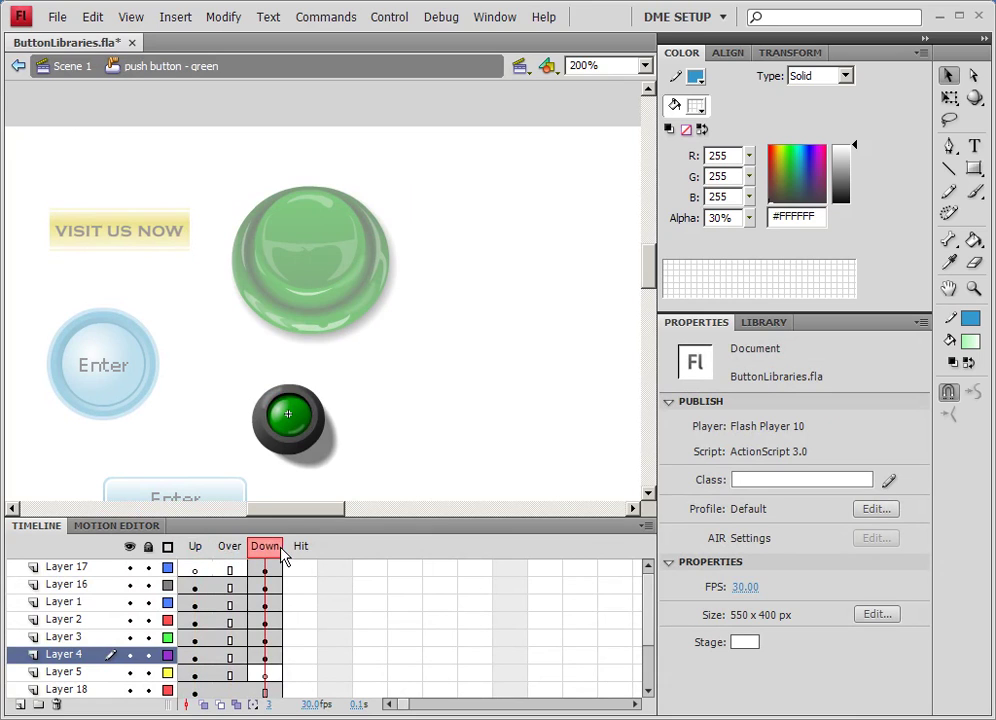
{"action": "left_click", "coordinate": [229, 547]}
{"action": "left_click", "coordinate": [265, 547]}
{"action": "left_click", "coordinate": [195, 547]}
{"action": "left_click", "coordinate": [265, 547]}
{"action": "left_click", "coordinate": [195, 547]}
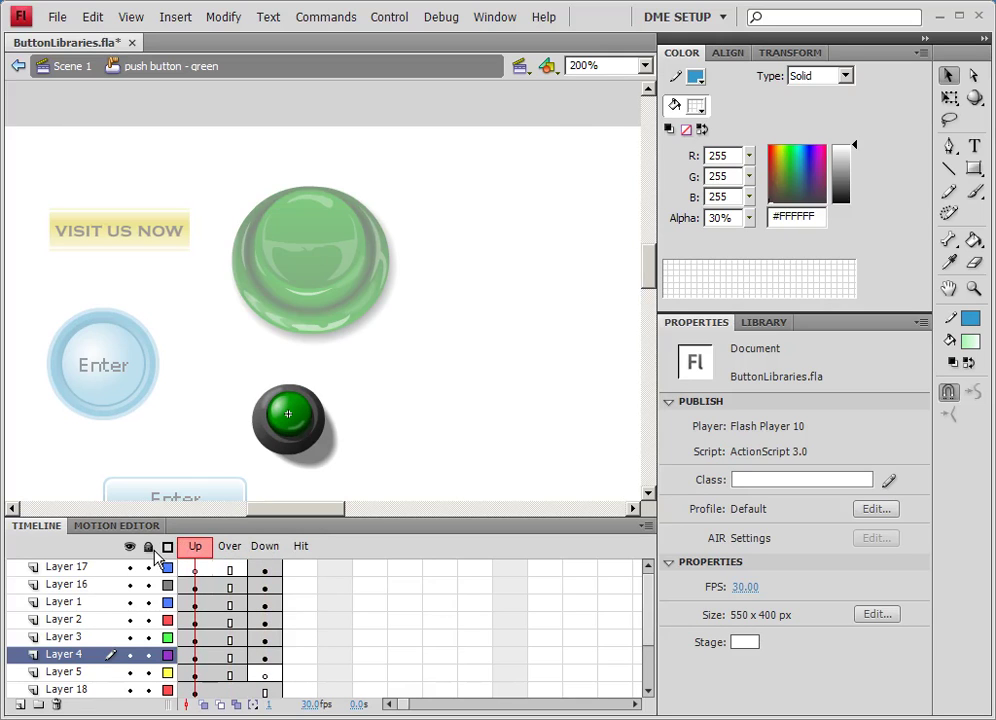
Inspect the push button's Up-frame artwork on individual layers from Layer 16 down to Layer 4.
{"action": "left_click", "coordinate": [196, 585]}
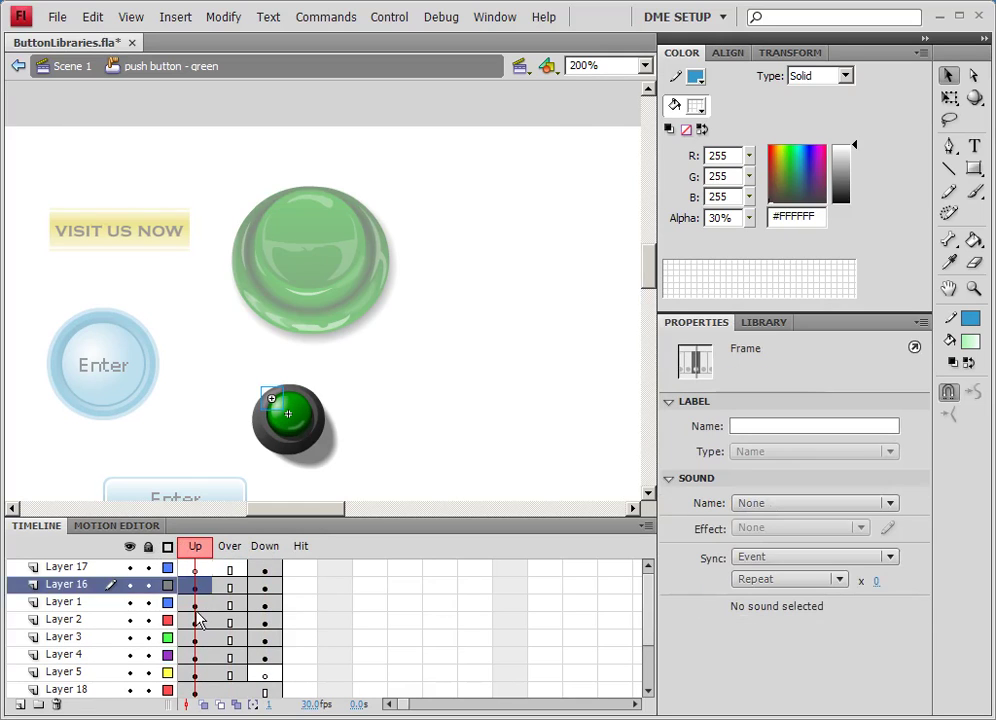
{"action": "left_click", "coordinate": [196, 603]}
{"action": "left_click", "coordinate": [197, 621]}
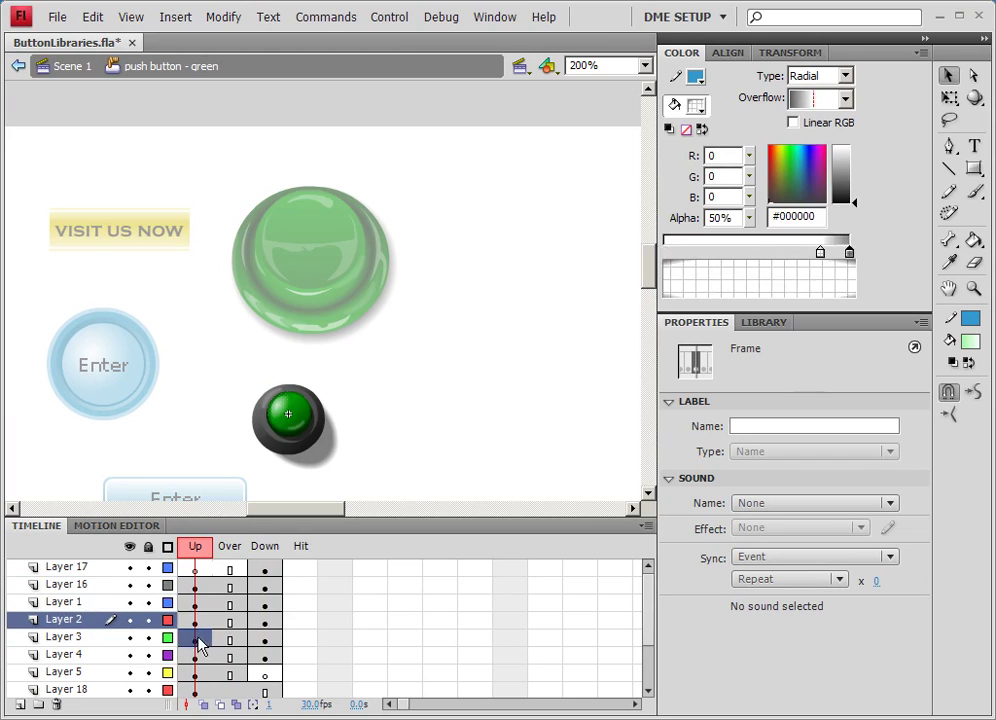
{"action": "left_click", "coordinate": [200, 657]}
{"action": "left_click", "coordinate": [390, 425]}
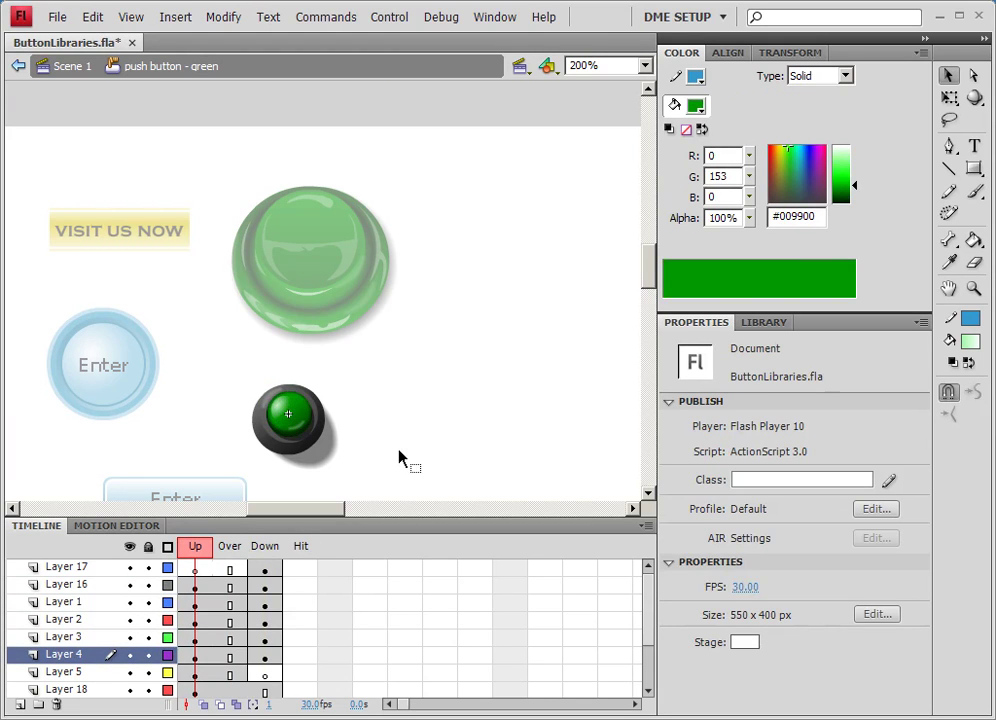
Examine the push button's Down and Hit frames against its other states, and select the button shadow in the Down frame.
{"action": "scroll", "coordinate": [390, 470], "scroll_direction": "down", "scroll_amount": 3}
{"action": "scroll", "coordinate": [369, 485], "scroll_direction": "up", "scroll_amount": 2}
{"action": "left_click", "coordinate": [229, 546]}
{"action": "left_click", "coordinate": [300, 546]}
{"action": "left_click", "coordinate": [195, 546]}
{"action": "left_click", "coordinate": [264, 546]}
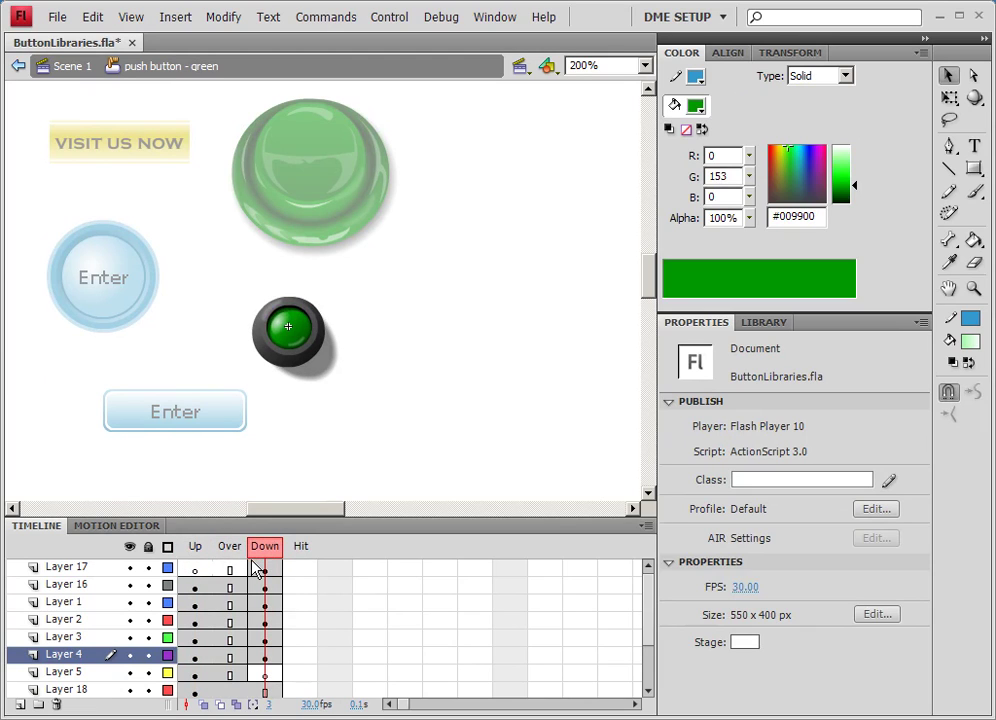
{"action": "left_click", "coordinate": [300, 546]}
{"action": "left_click", "coordinate": [262, 556]}
{"action": "left_click", "coordinate": [292, 558]}
{"action": "left_click", "coordinate": [262, 558]}
{"action": "left_click", "coordinate": [320, 372]}
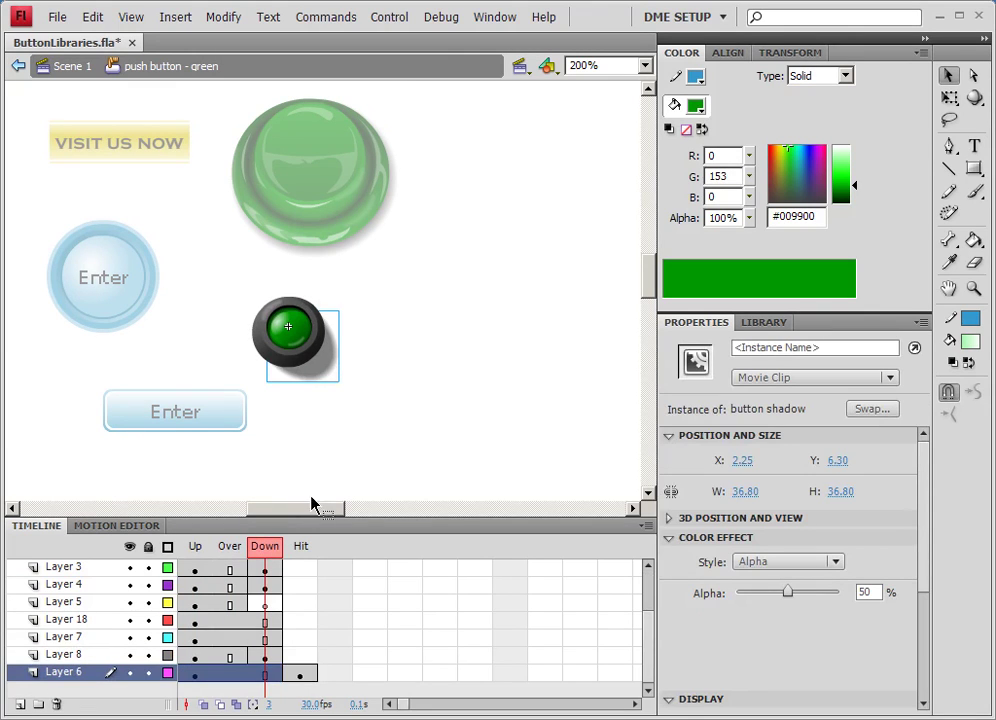
Inspect the solid circle in the push button's Hit frame and go back to the Up frame.
{"action": "left_click", "coordinate": [300, 550]}
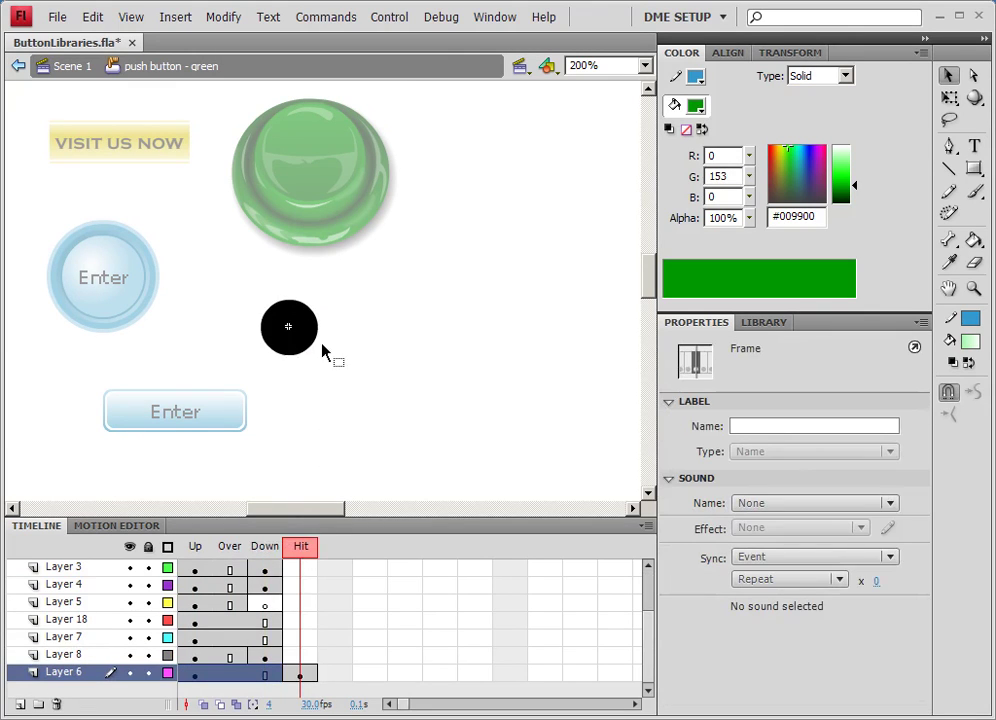
{"action": "left_click", "coordinate": [290, 345]}
{"action": "left_click", "coordinate": [420, 325]}
{"action": "left_click_drag", "start_coordinate": [302, 550], "coordinate": [195, 550]}
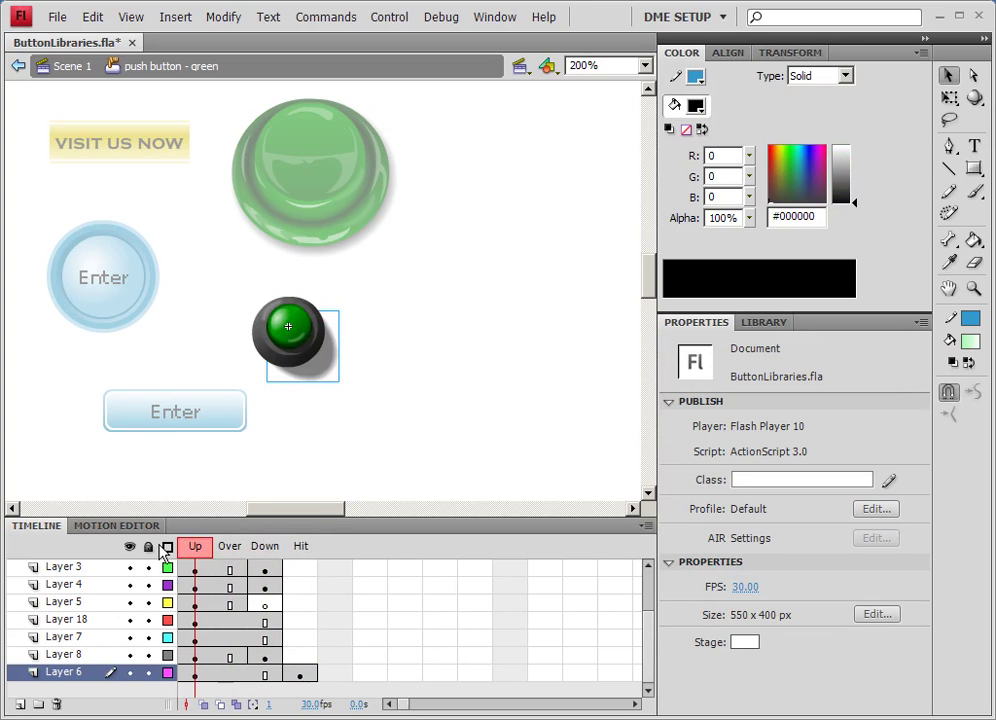
Examine the gradient shapes overlaying the push button's green dome in the Up frame.
{"action": "left_click", "coordinate": [193, 477]}
{"action": "left_click", "coordinate": [288, 330]}
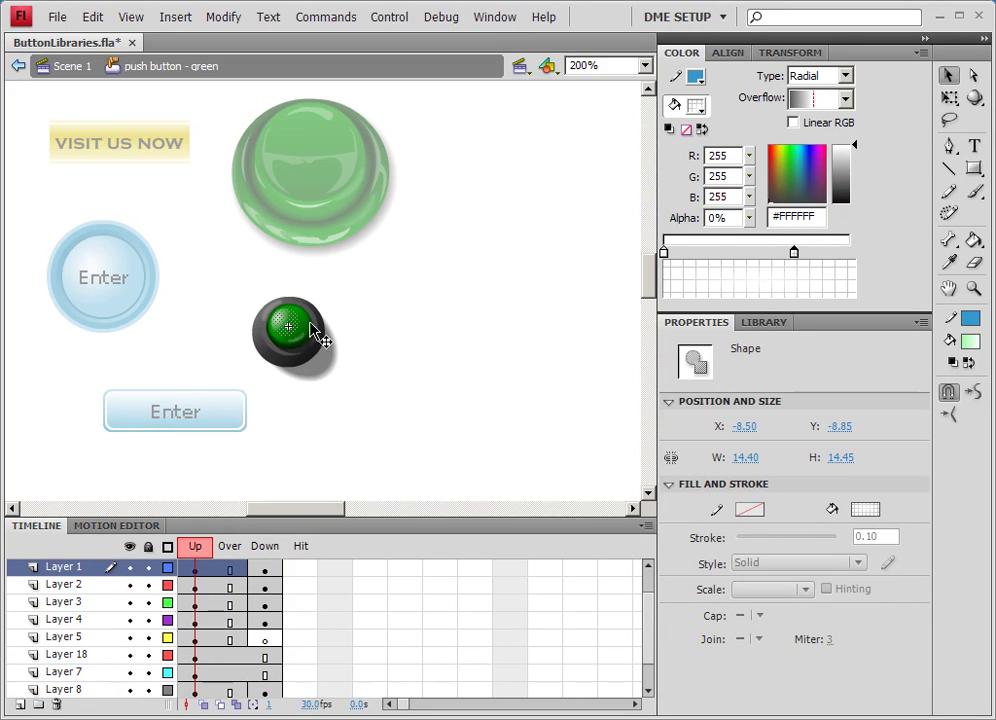
{"action": "left_click", "coordinate": [305, 325]}
{"action": "left_click_drag", "start_coordinate": [307, 328], "coordinate": [361, 290]}
{"action": "key", "text": "ctrl+z"}
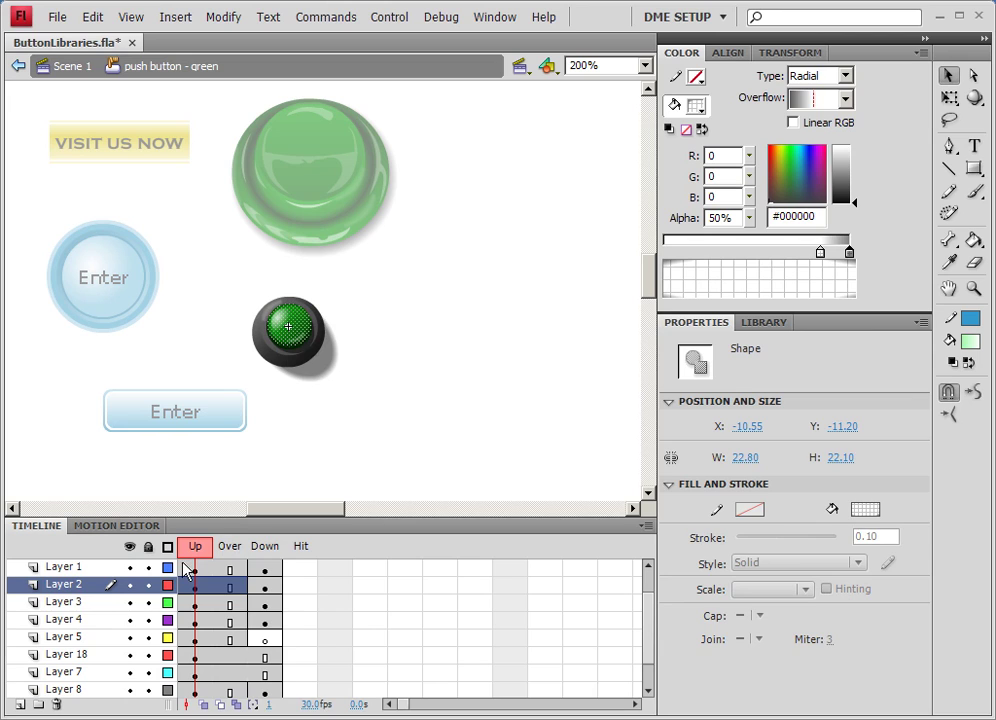
Hide the dome's shading gradients on Layer 2 and Layer 3 of the push button.
{"action": "left_click", "coordinate": [129, 584]}
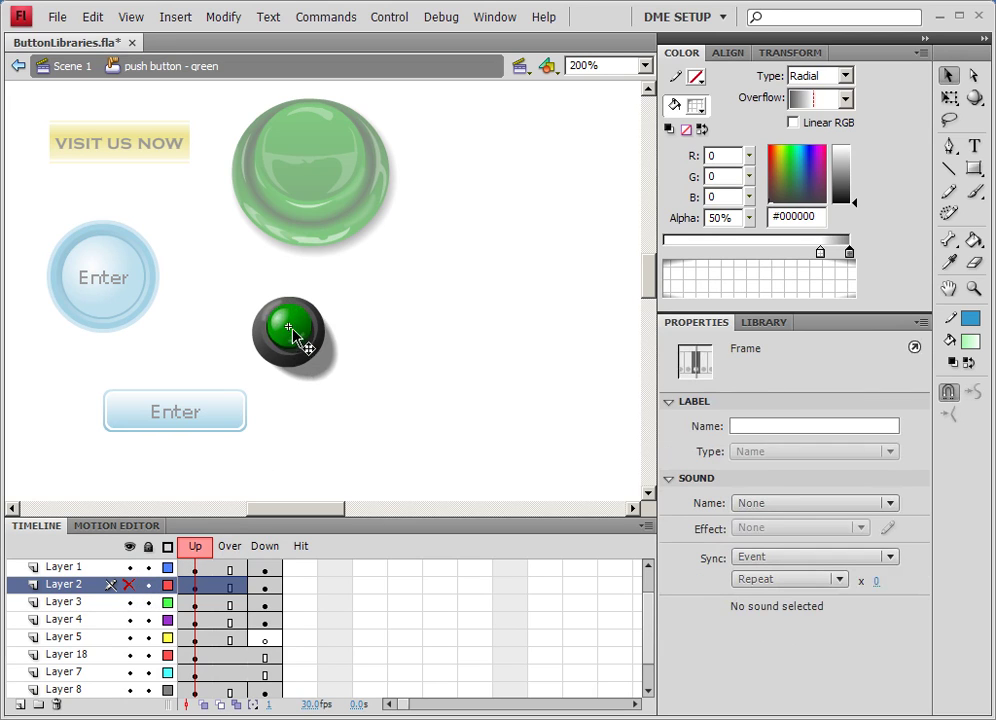
{"action": "left_click", "coordinate": [322, 288]}
{"action": "left_click", "coordinate": [303, 326]}
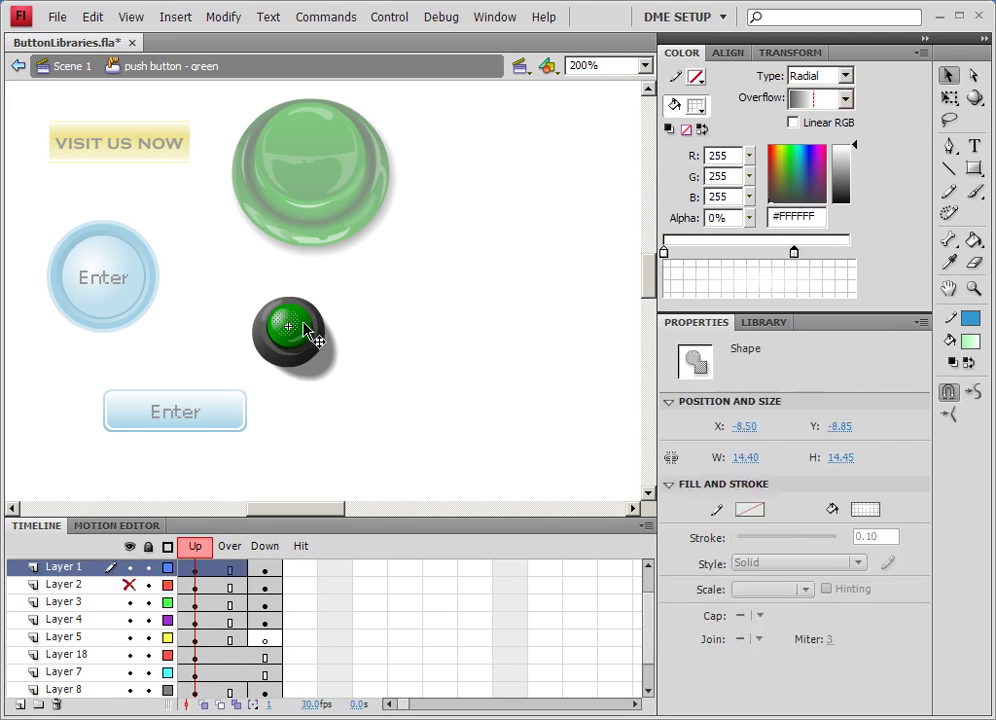
{"action": "left_click", "coordinate": [306, 325]}
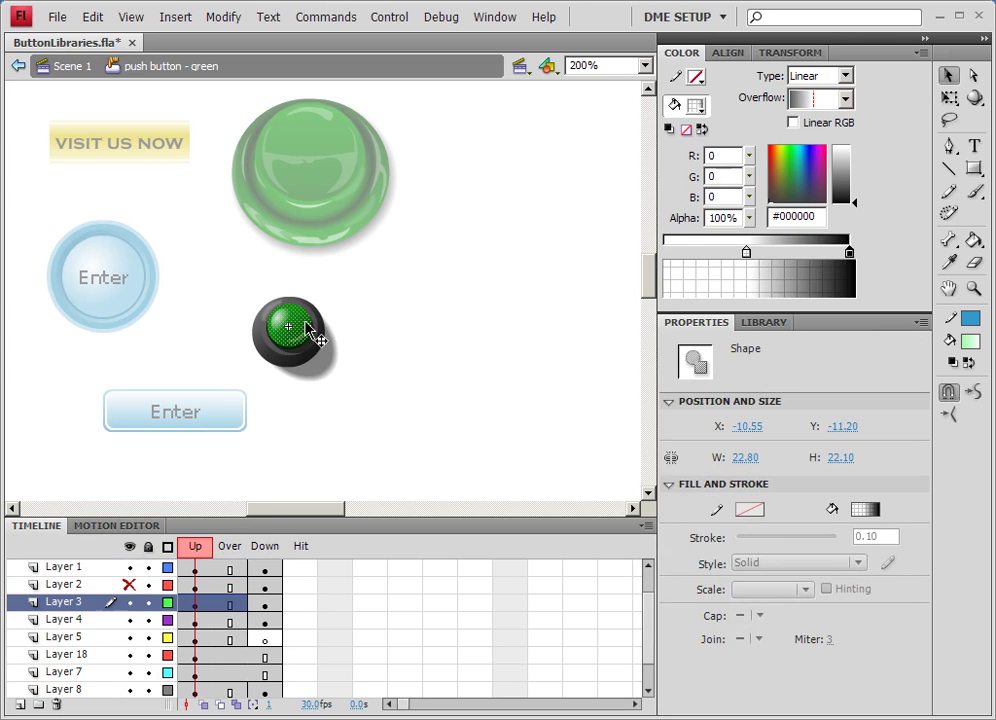
{"action": "left_click_drag", "start_coordinate": [313, 335], "coordinate": [202, 517]}
{"action": "left_click", "coordinate": [129, 601]}
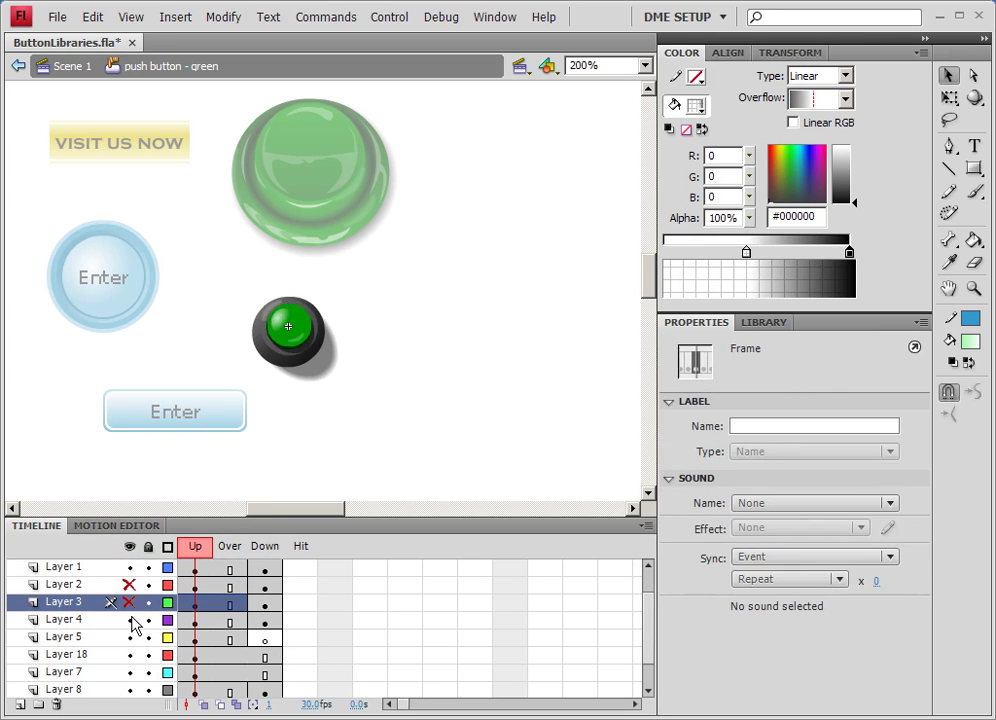
Change the fill of the green dome shape on Layer 4 in the Up frame to magenta #E11ECE.
{"action": "left_click", "coordinate": [131, 621]}
{"action": "left_click", "coordinate": [131, 621]}
{"action": "left_click", "coordinate": [88, 621]}
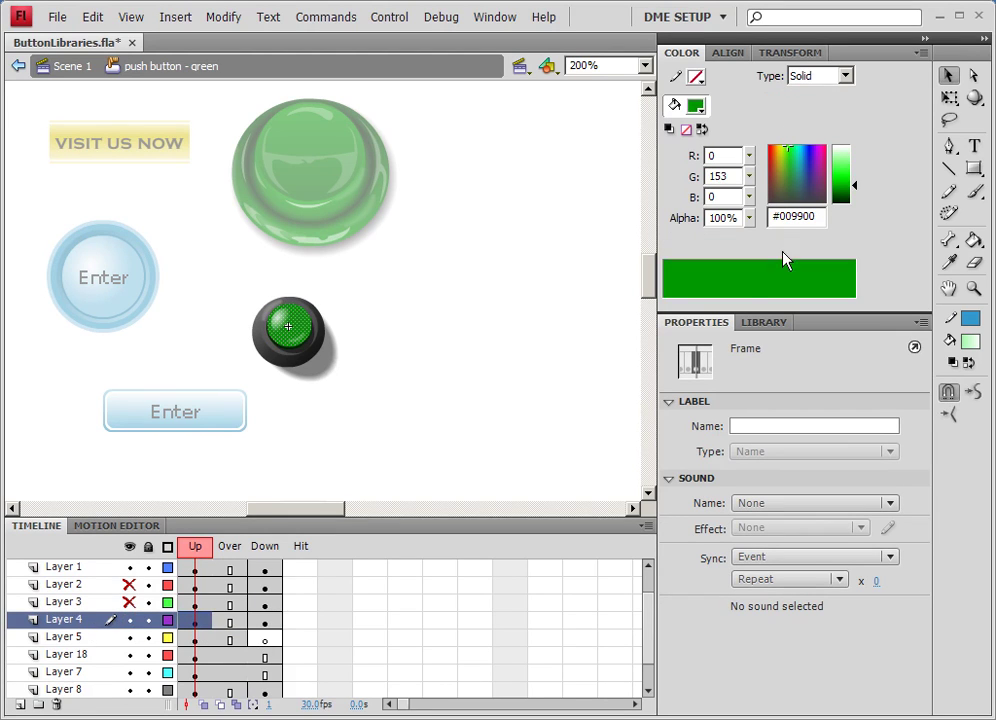
{"action": "left_click_drag", "start_coordinate": [853, 190], "coordinate": [807, 178]}
{"action": "left_click", "coordinate": [813, 180]}
{"action": "left_click", "coordinate": [808, 167]}
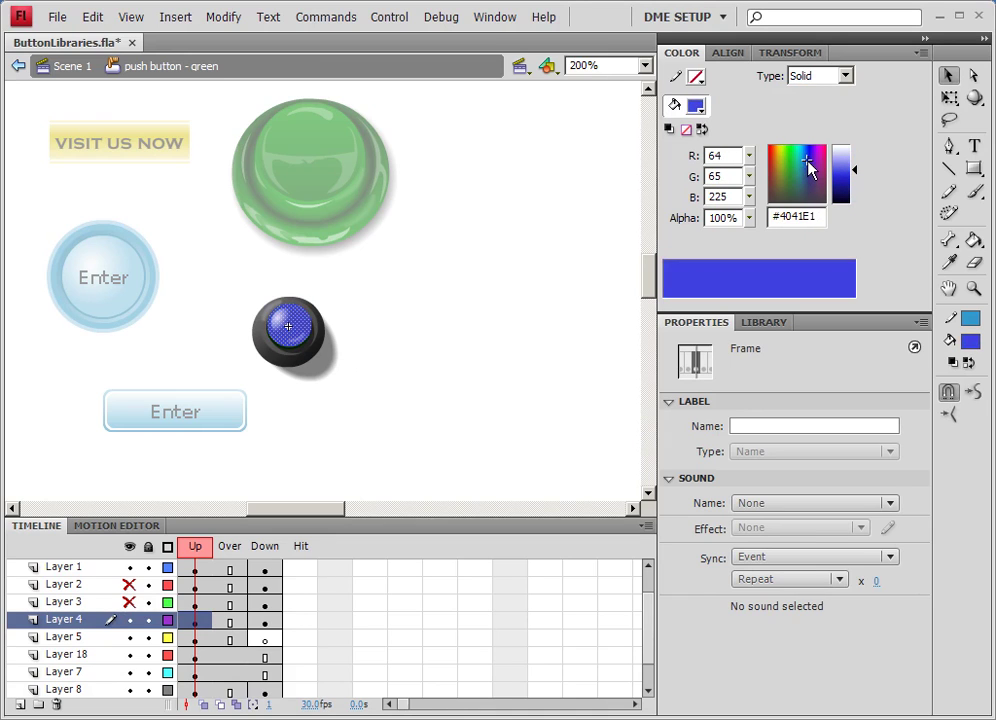
{"action": "left_click", "coordinate": [817, 158]}
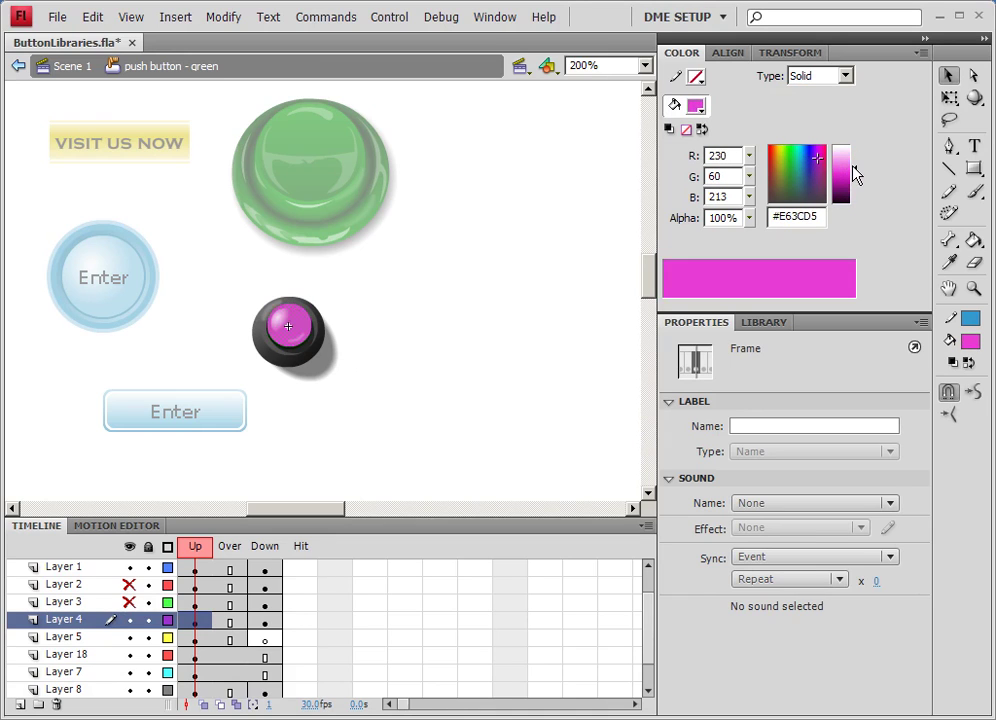
{"action": "left_click", "coordinate": [852, 175]}
{"action": "left_click", "coordinate": [406, 343]}
Check the recolored push button in the Over frame and return to Scene 1.
{"action": "left_click_drag", "start_coordinate": [208, 558], "coordinate": [232, 562]}
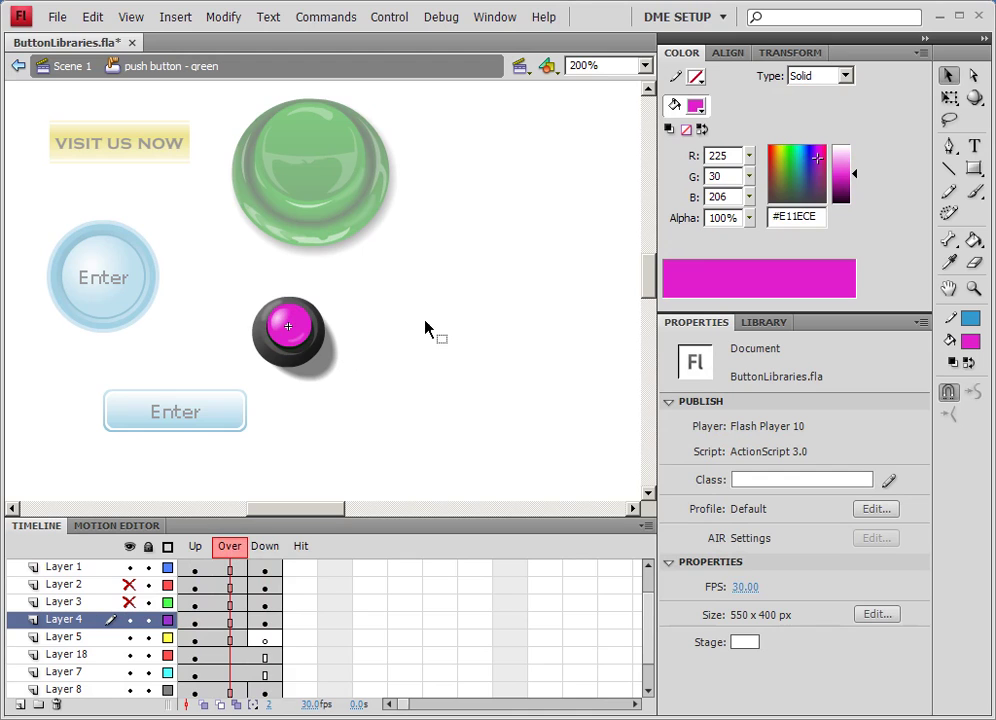
{"action": "key", "text": "ctrl+1"}
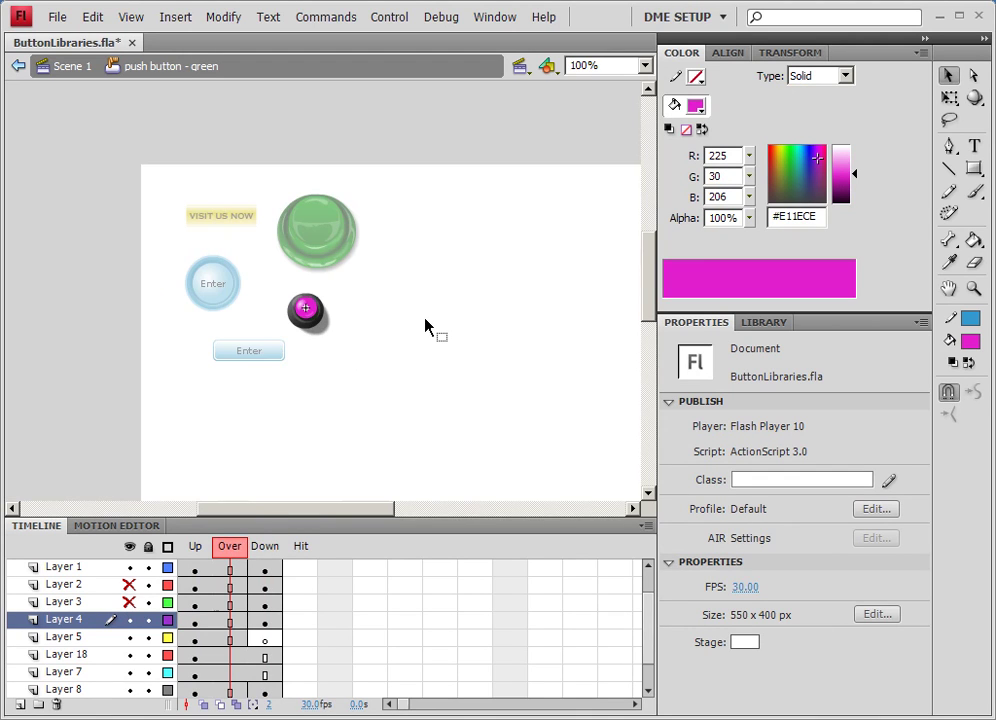
{"action": "left_click", "coordinate": [60, 67]}
{"action": "left_click", "coordinate": [405, 305]}
Rearrange the blue Enter buttons and the small push button, placing the rounded blue button at about X 83, Y 204.
{"action": "left_click_drag", "start_coordinate": [253, 356], "coordinate": [235, 384]}
{"action": "mouse_move", "coordinate": [221, 286]}
{"action": "left_mouse_down"}
{"action": "mouse_move", "coordinate": [251, 280]}
{"action": "mouse_move", "coordinate": [233, 290]}
{"action": "left_mouse_up"}
{"action": "mouse_move", "coordinate": [342, 235]}
{"action": "left_mouse_down"}
{"action": "mouse_move", "coordinate": [356, 238]}
{"action": "mouse_move", "coordinate": [342, 237]}
{"action": "left_mouse_up"}
{"action": "left_click_drag", "start_coordinate": [318, 328], "coordinate": [304, 323]}
{"action": "left_click_drag", "start_coordinate": [250, 382], "coordinate": [241, 368]}
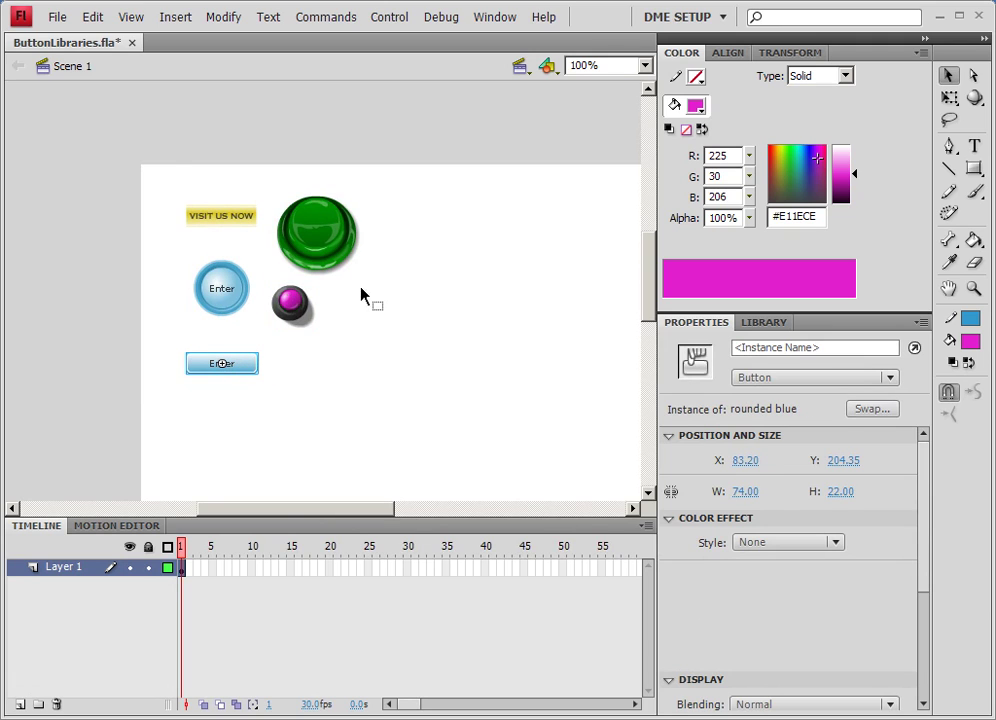
{"action": "left_click_drag", "start_coordinate": [464, 338], "coordinate": [455, 338]}
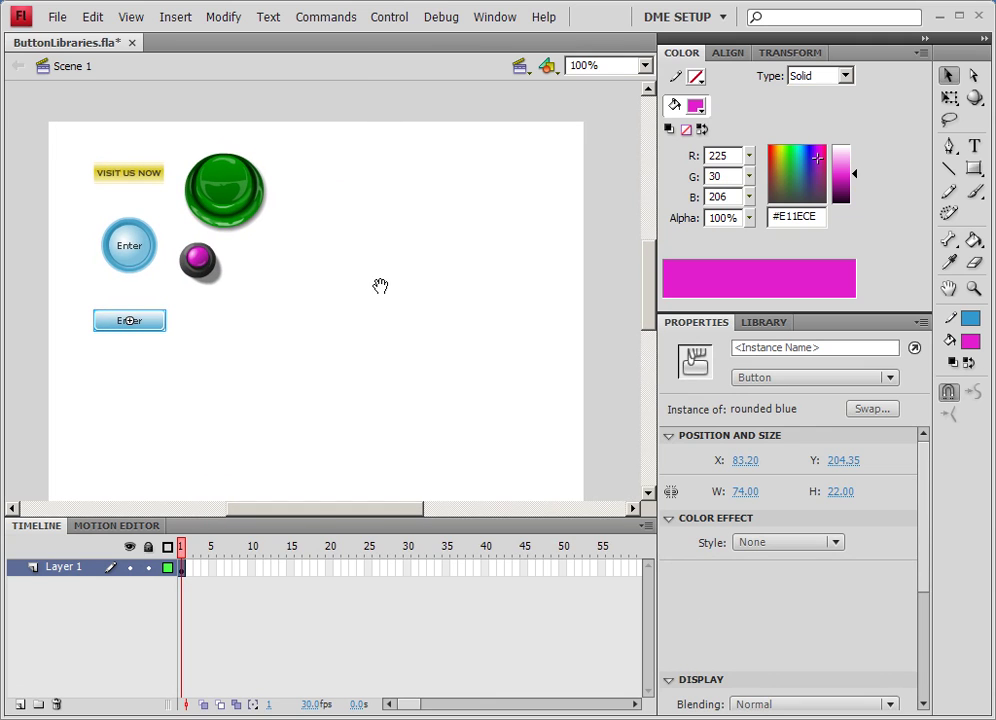
Add a Button user interface component beside the small push button at about X 227, Y 152.
{"action": "left_click", "coordinate": [484, 22]}
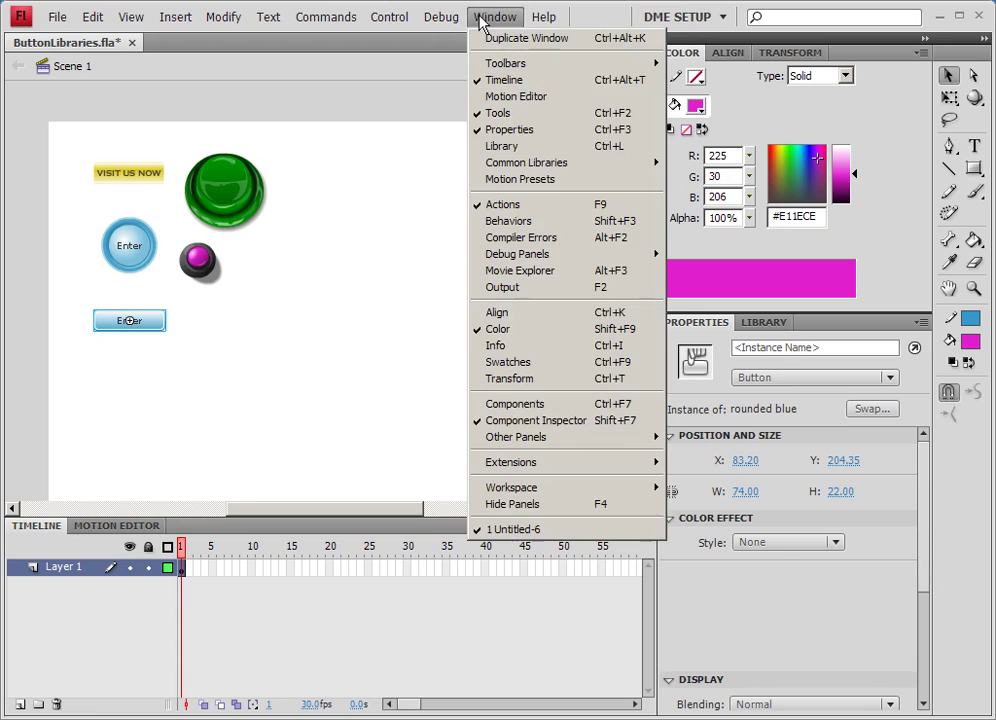
{"action": "left_click", "coordinate": [507, 405]}
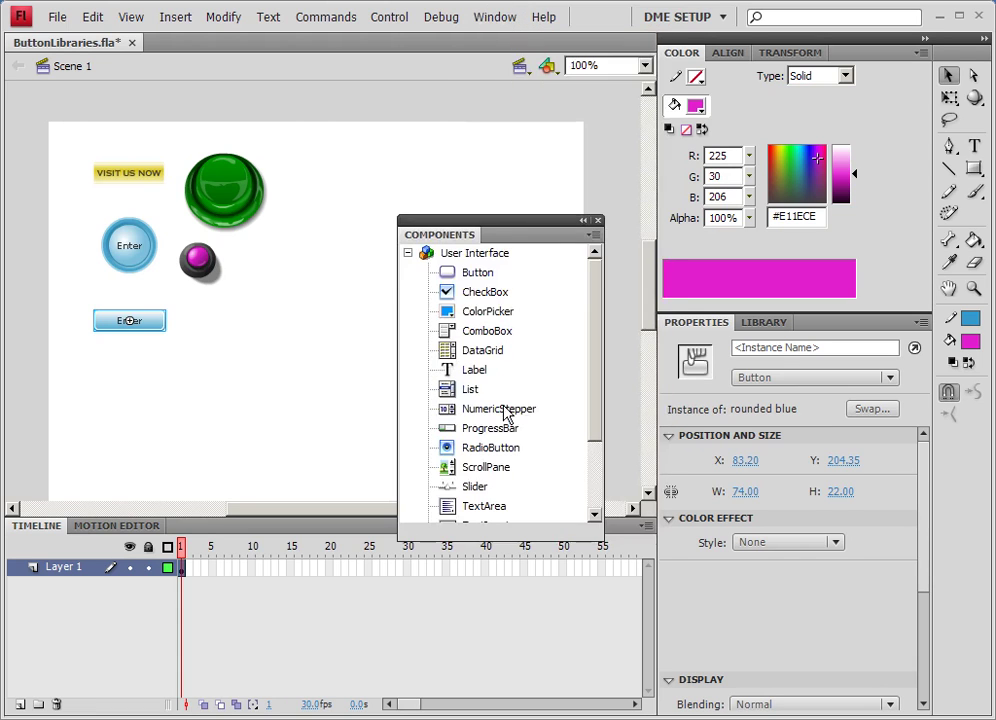
{"action": "left_click", "coordinate": [449, 276]}
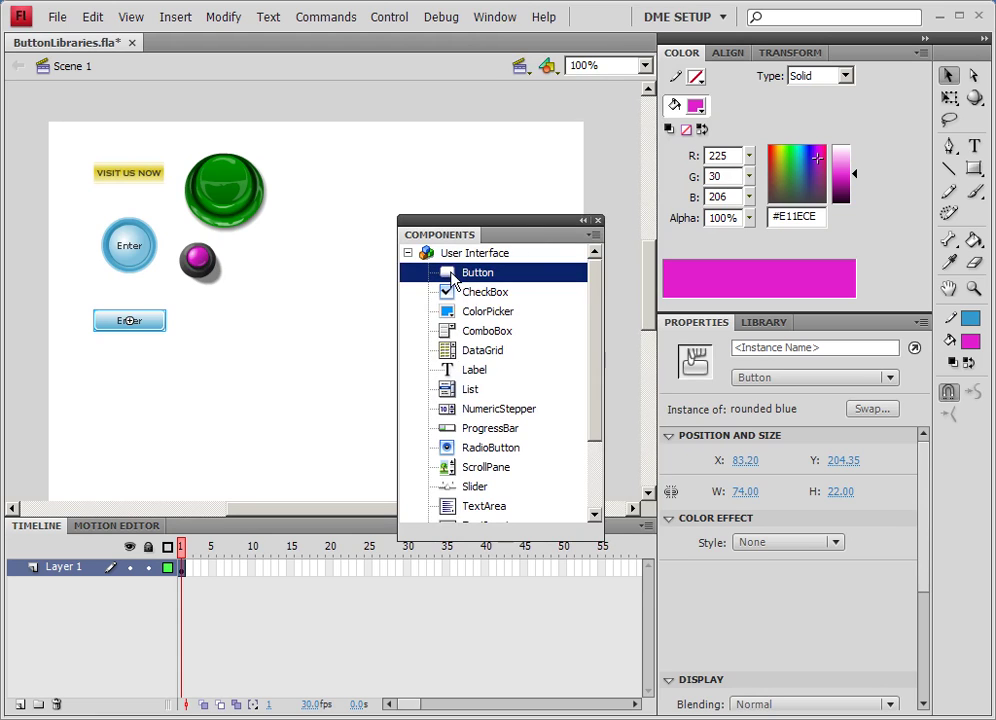
{"action": "left_click_drag", "start_coordinate": [449, 282], "coordinate": [322, 286]}
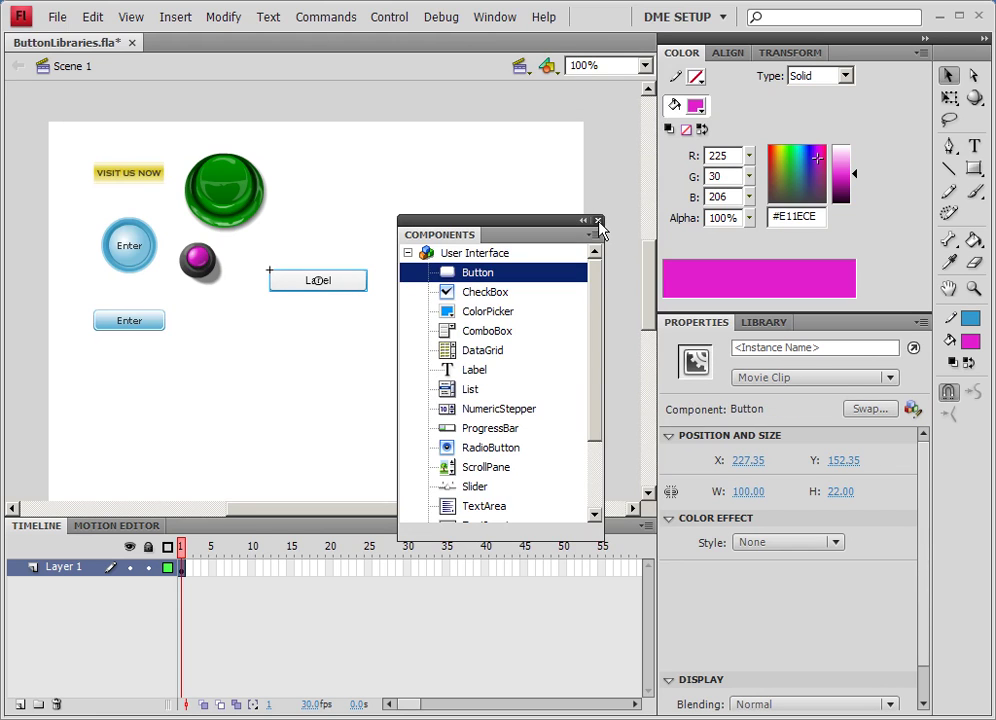
{"action": "left_click", "coordinate": [600, 221]}
{"action": "left_click", "coordinate": [393, 207]}
Save the document and test the movie to try the new Button component.
{"action": "left_click", "coordinate": [60, 22]}
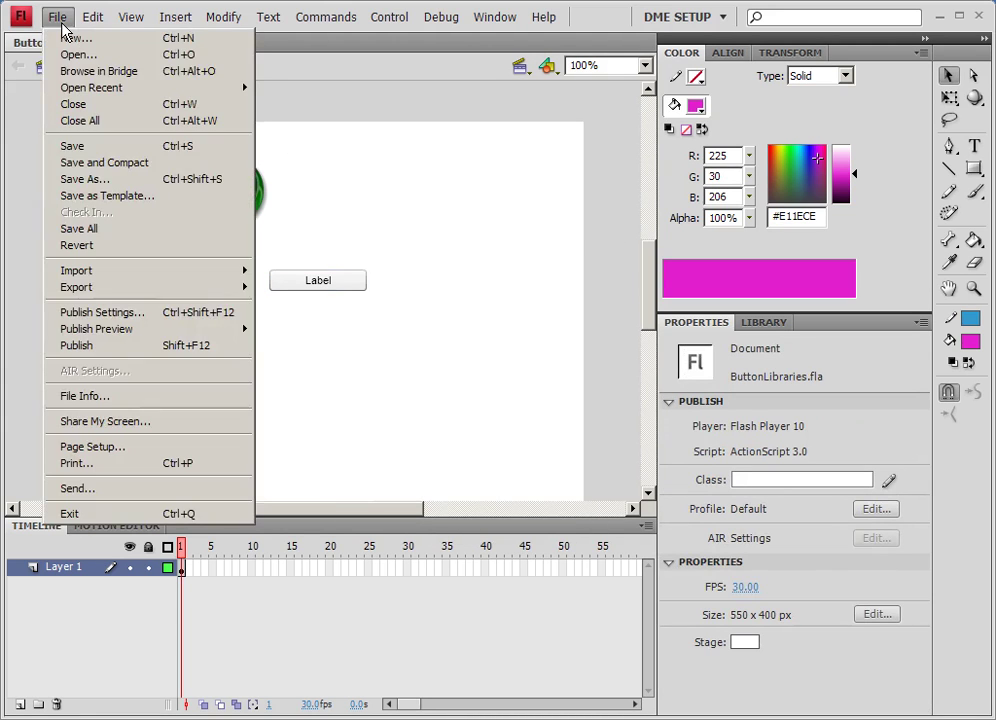
{"action": "left_click", "coordinate": [75, 150]}
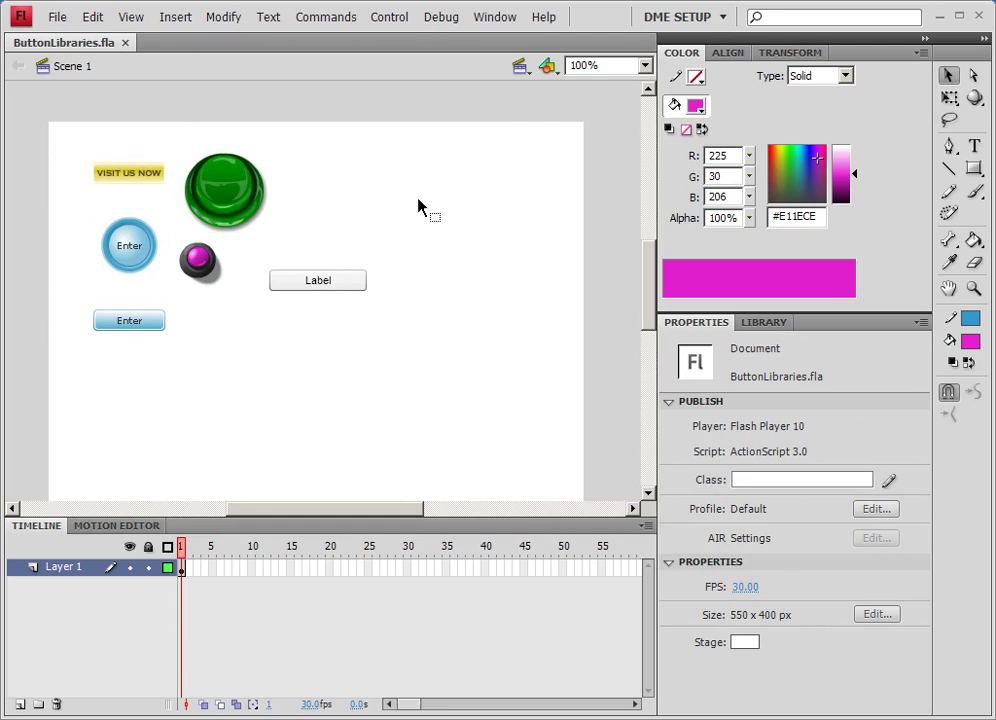
{"action": "key", "text": "ctrl+Return"}
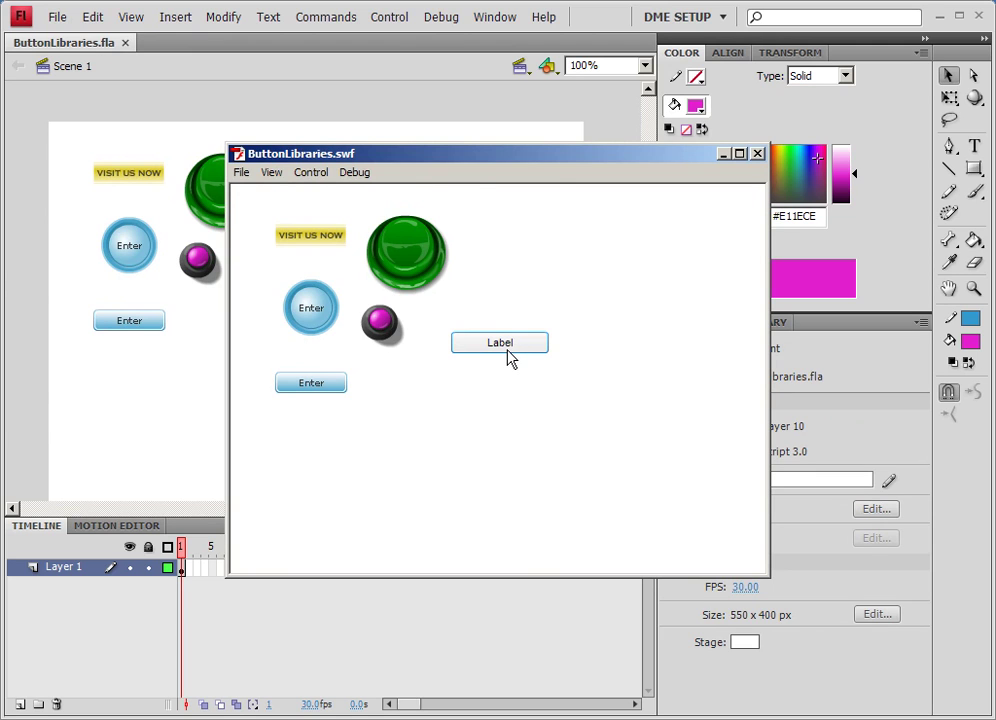
{"action": "left_click", "coordinate": [757, 154]}
Move the Button component to about X 247, Y 141 and set its label parameter to "sample button".
{"action": "left_click_drag", "start_coordinate": [321, 294], "coordinate": [342, 282]}
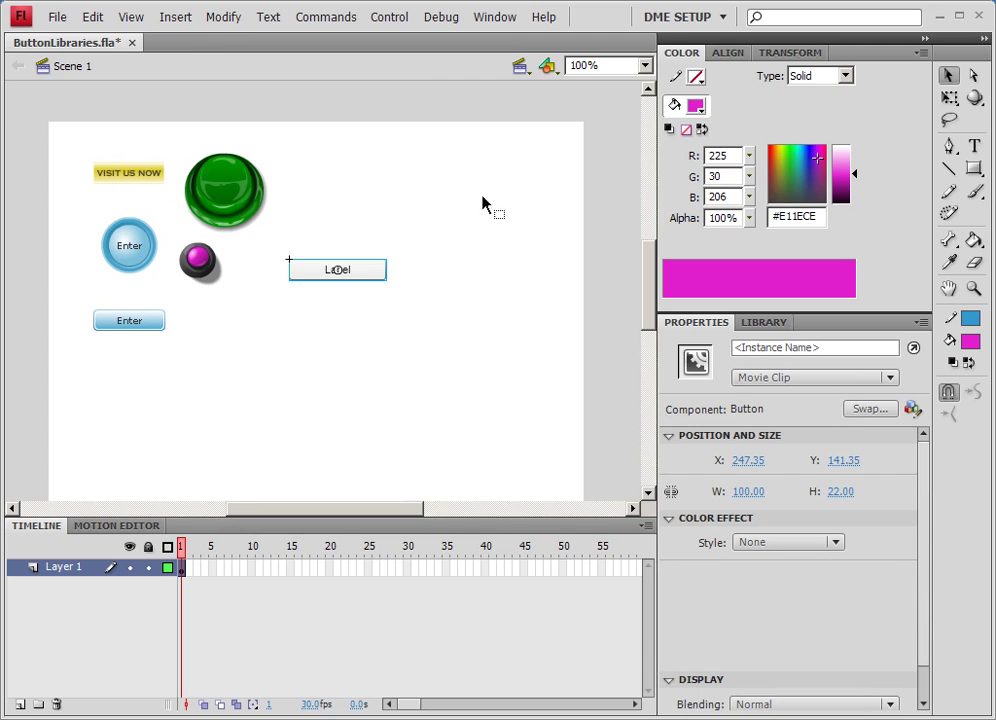
{"action": "left_click", "coordinate": [495, 17]}
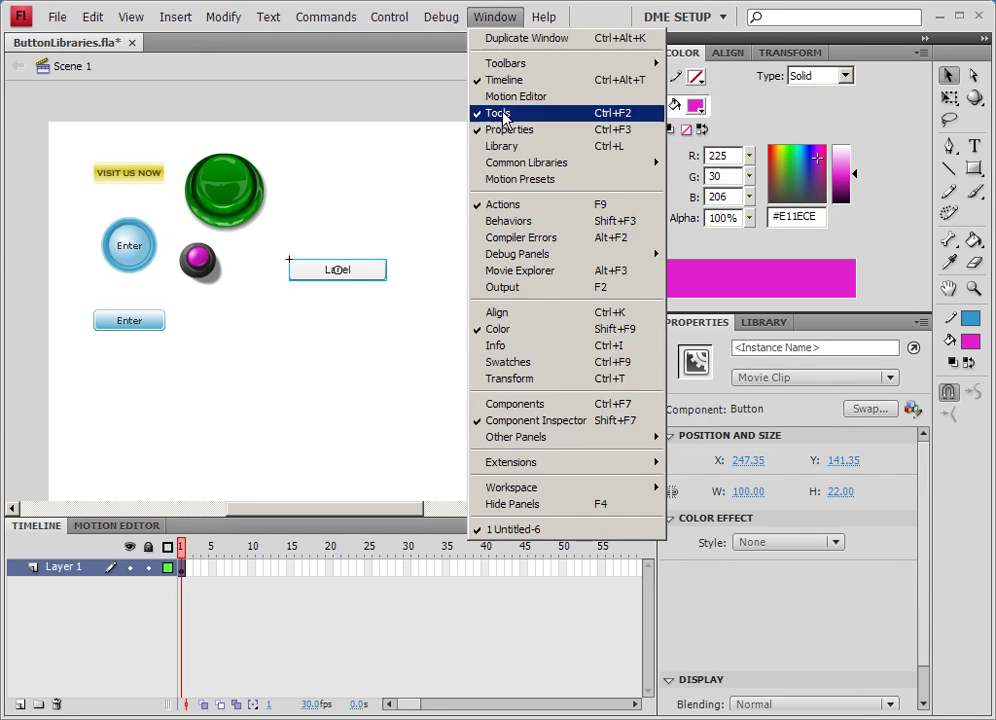
{"action": "left_click", "coordinate": [551, 424]}
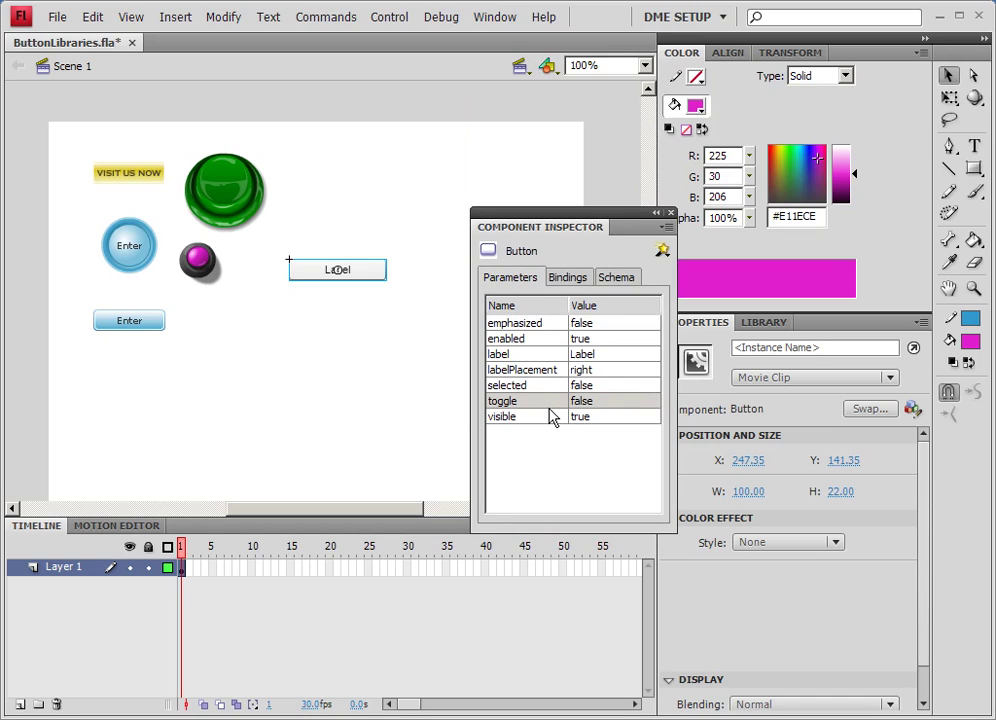
{"action": "left_click", "coordinate": [499, 356]}
{"action": "left_click", "coordinate": [605, 354]}
{"action": "double_click", "coordinate": [600, 354]}
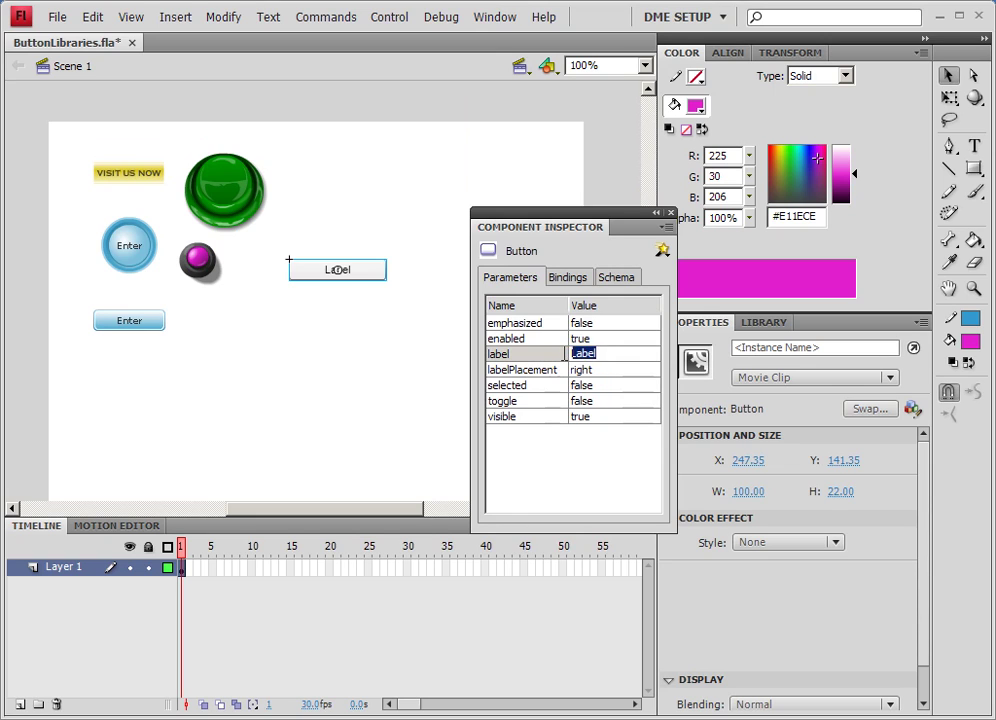
{"action": "type", "text": "sample button"}
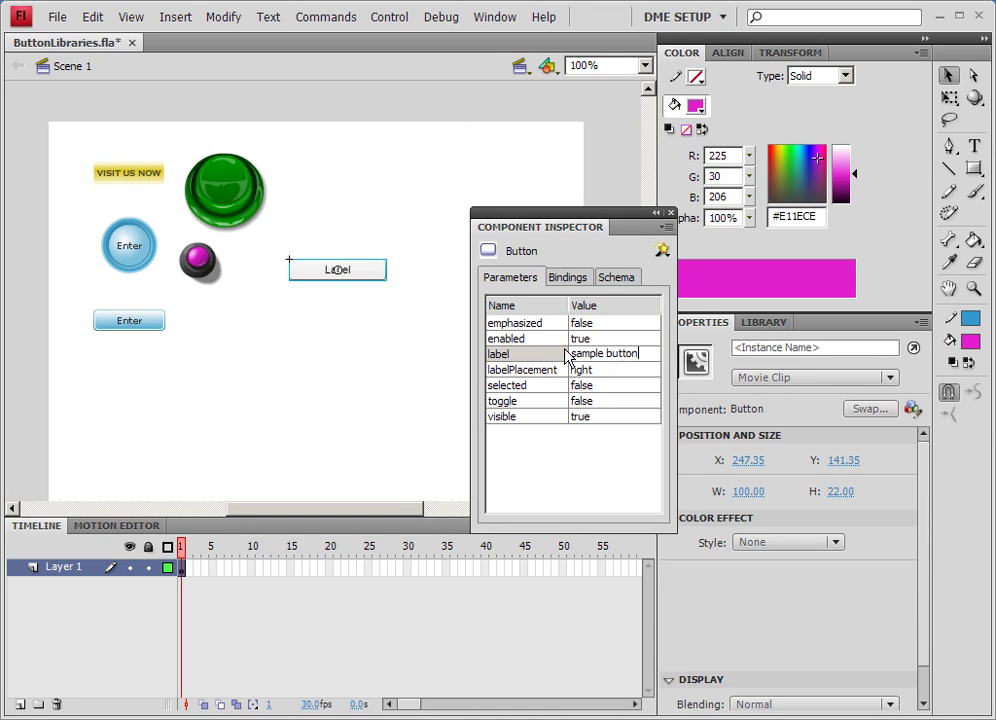
{"action": "key", "text": "Return"}
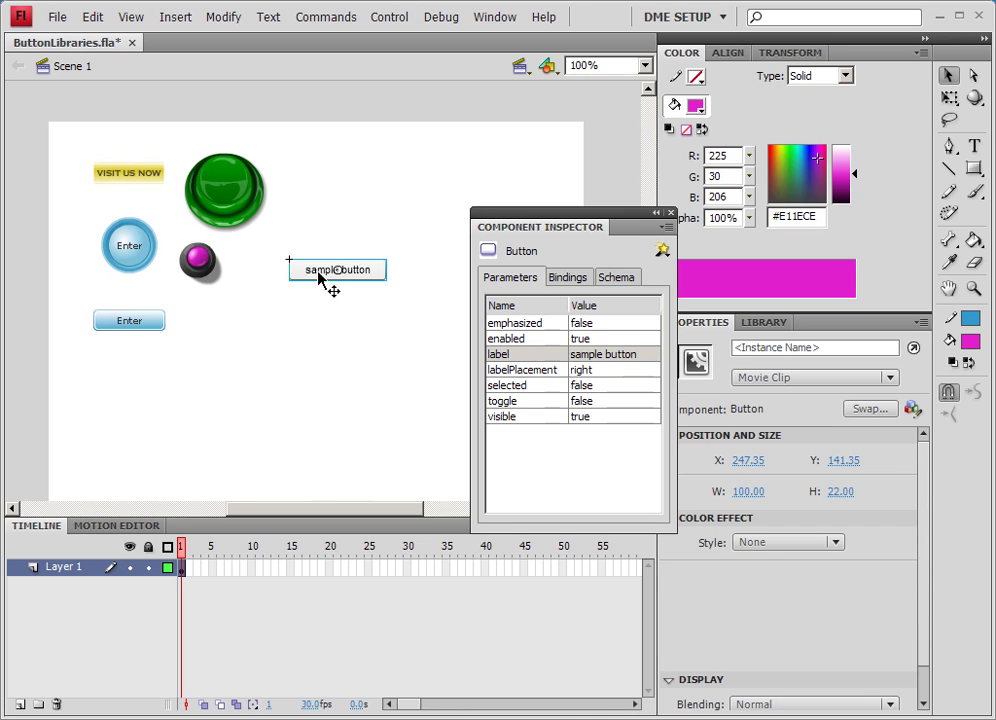
Resize the sample button component with Free Transform to about 152 px wide.
{"action": "left_click_drag", "start_coordinate": [575, 218], "coordinate": [501, 348]}
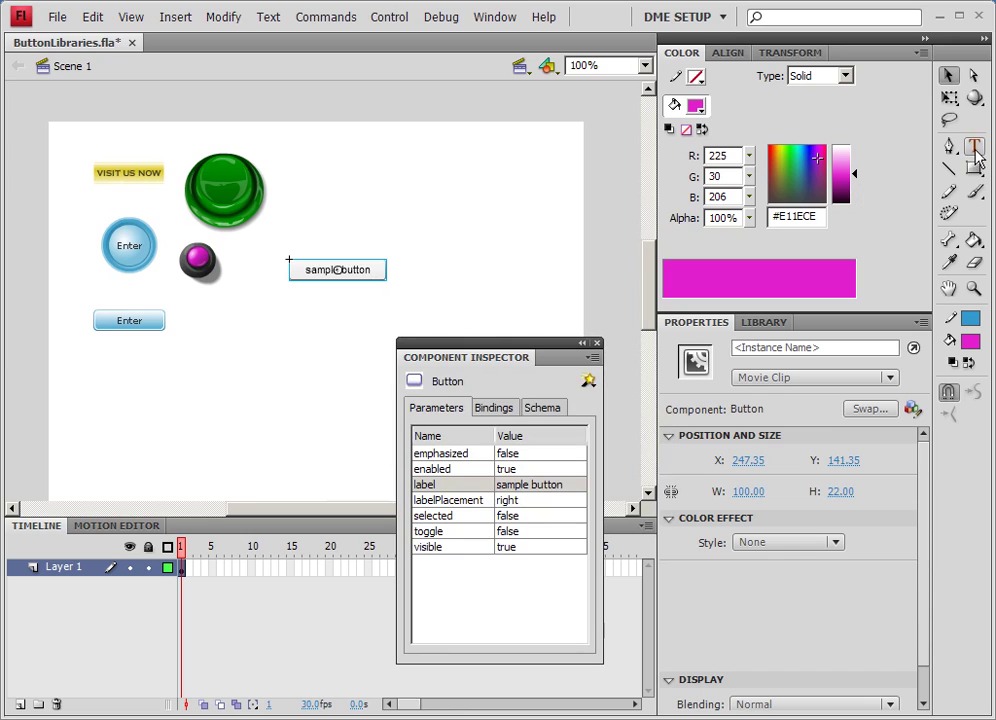
{"action": "left_click", "coordinate": [950, 97]}
{"action": "left_click_drag", "start_coordinate": [387, 270], "coordinate": [465, 278]}
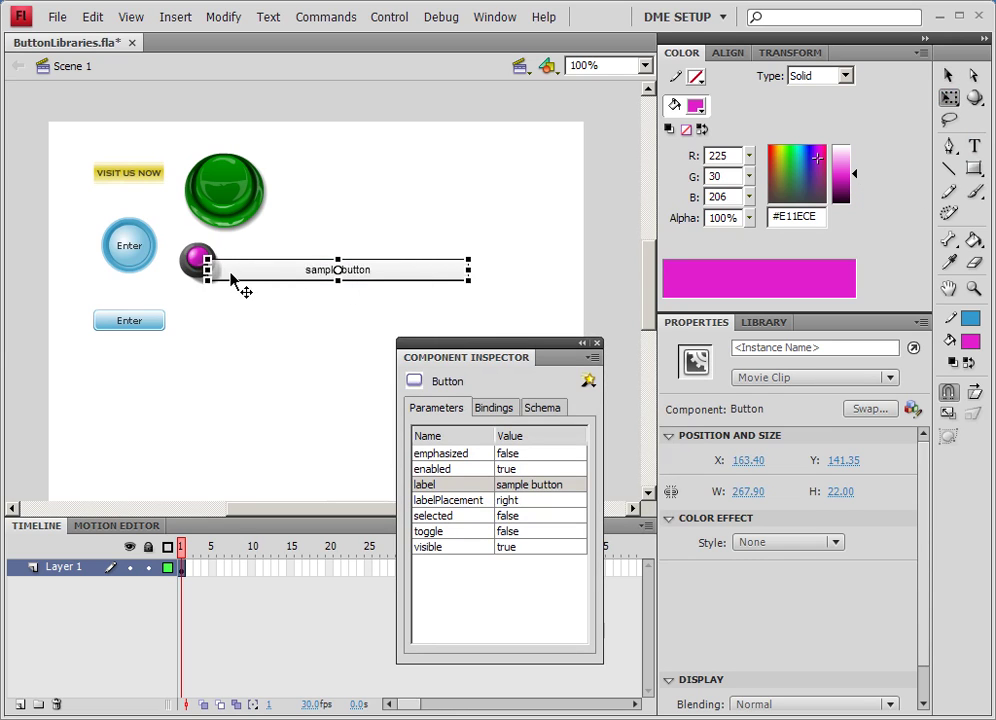
{"action": "left_click_drag", "start_coordinate": [207, 269], "coordinate": [258, 270]}
{"action": "left_click", "coordinate": [349, 324]}
Try the sample button over the large green button, and narrow and reposition it in the empty area beside that button.
{"action": "left_click_drag", "start_coordinate": [378, 276], "coordinate": [320, 203]}
{"action": "left_click", "coordinate": [300, 262]}
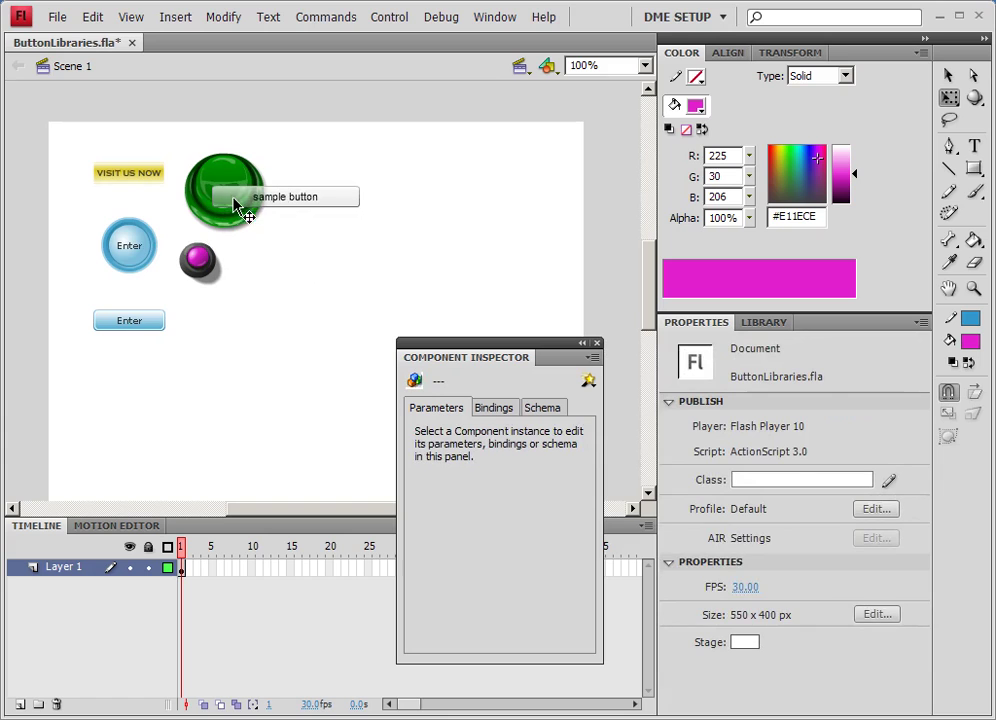
{"action": "left_click", "coordinate": [330, 199]}
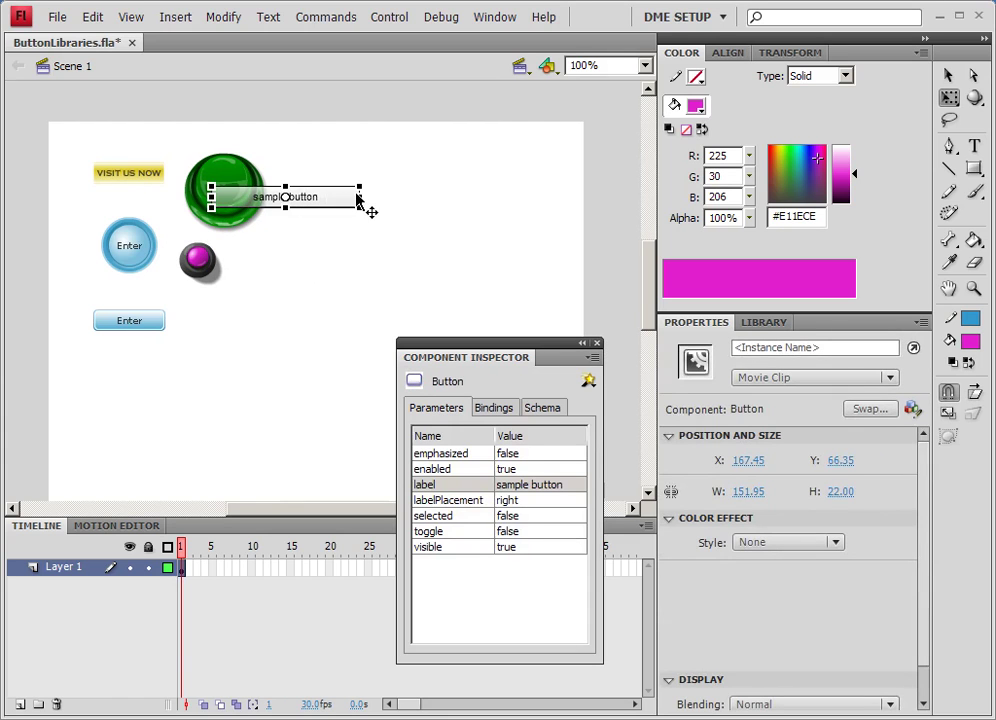
{"action": "left_click_drag", "start_coordinate": [360, 197], "coordinate": [473, 281]}
{"action": "left_click", "coordinate": [472, 279]}
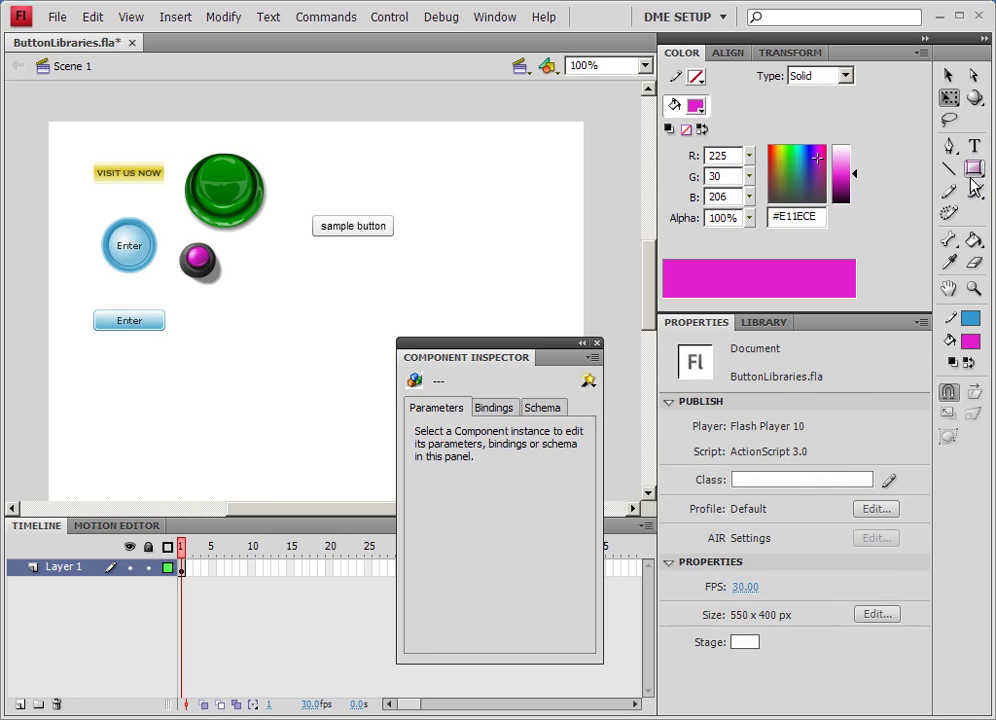
Draw a magenta #E11ECE rectangle primitive about 137 × 111 px over the sample button and send it to the back.
{"action": "key", "text": "r"}
{"action": "mouse_move", "coordinate": [302, 181]}
{"action": "left_mouse_down"}
{"action": "mouse_move", "coordinate": [402, 278]}
{"action": "mouse_move", "coordinate": [435, 290]}
{"action": "left_mouse_up"}
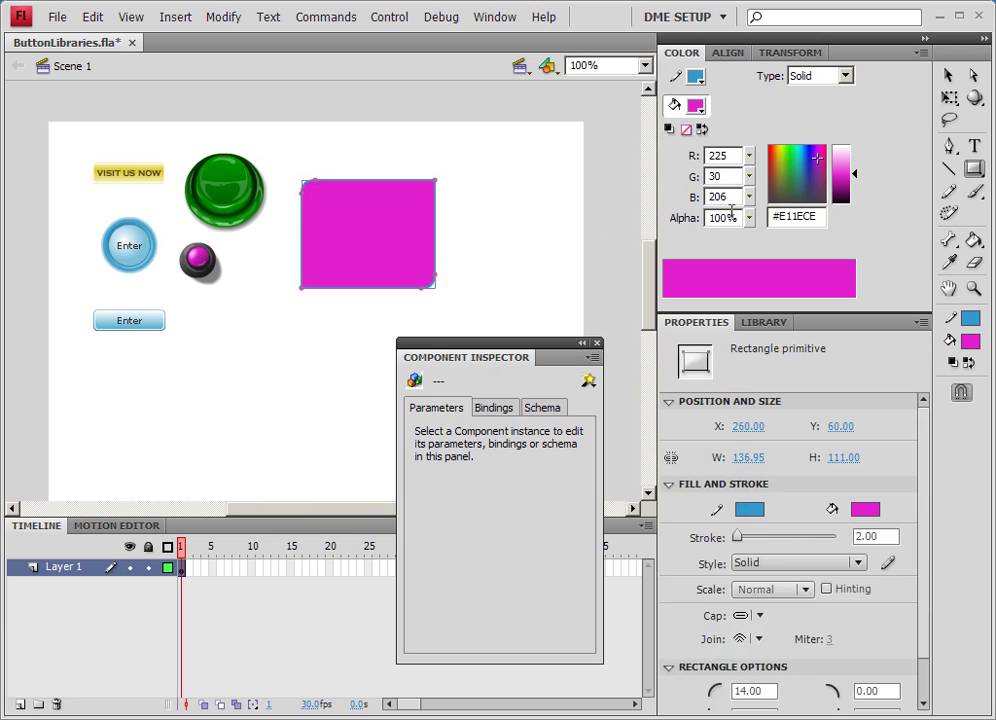
{"action": "key", "text": "ctrl+shift+Down"}
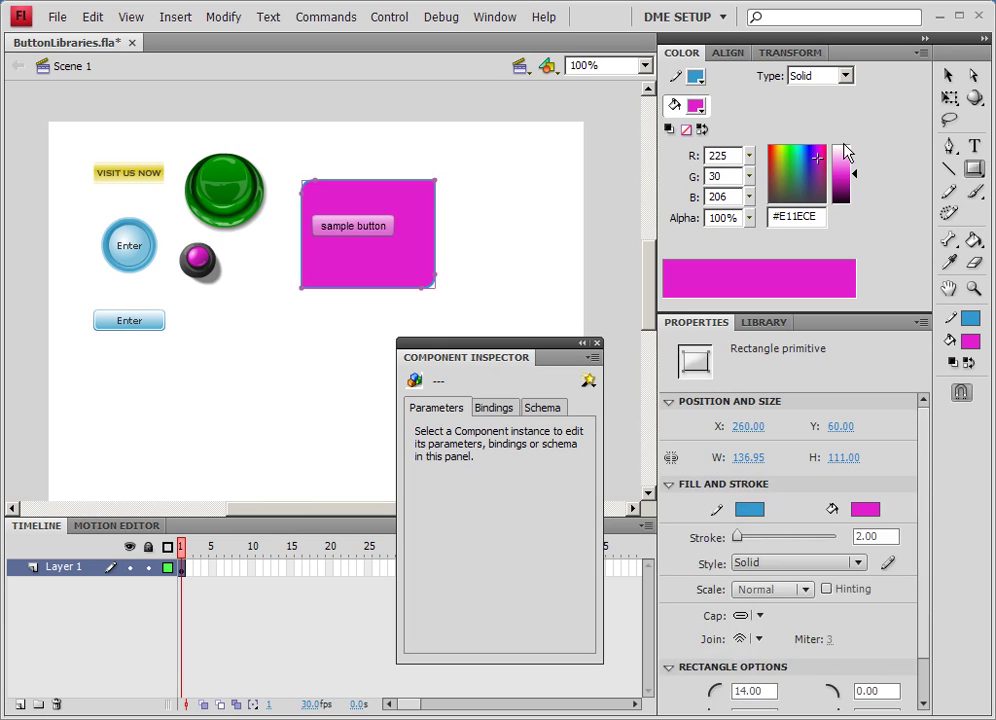
Try the magenta rectangle at different positions behind and beside the sample button.
{"action": "key", "text": "v"}
{"action": "mouse_move", "coordinate": [416, 255]}
{"action": "left_mouse_down"}
{"action": "mouse_move", "coordinate": [405, 255]}
{"action": "mouse_move", "coordinate": [407, 267]}
{"action": "left_mouse_up"}
{"action": "left_click", "coordinate": [451, 258]}
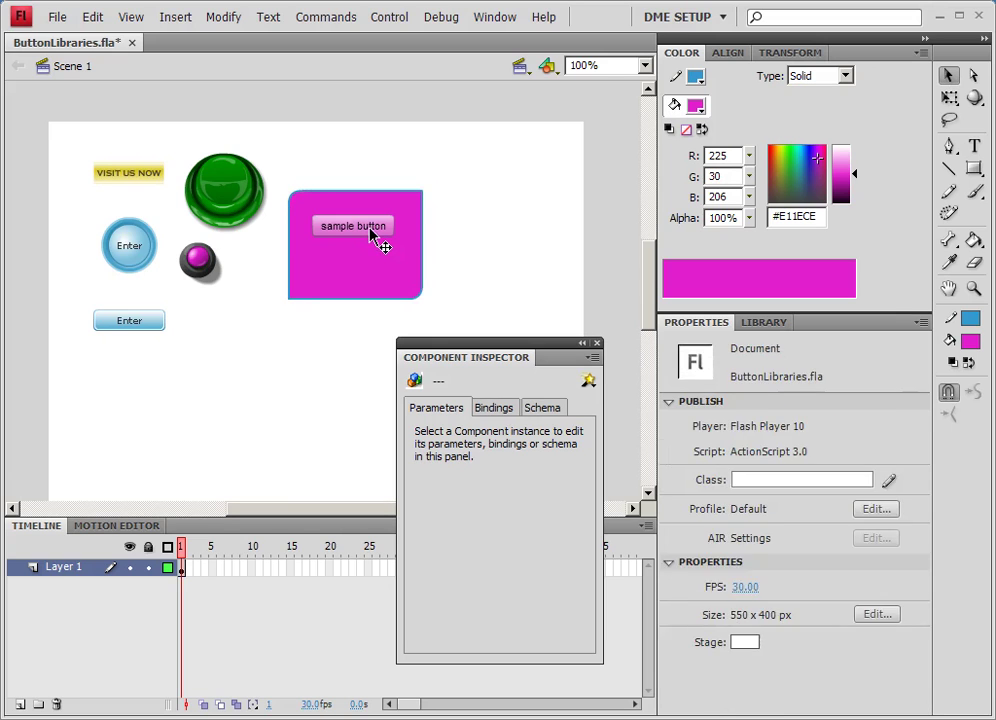
{"action": "left_click", "coordinate": [369, 238]}
{"action": "left_click", "coordinate": [405, 211]}
{"action": "left_click_drag", "start_coordinate": [380, 234], "coordinate": [480, 229]}
Delete the magenta rectangle and move the sample button to about X 260, Y 79.
{"action": "left_click", "coordinate": [449, 236]}
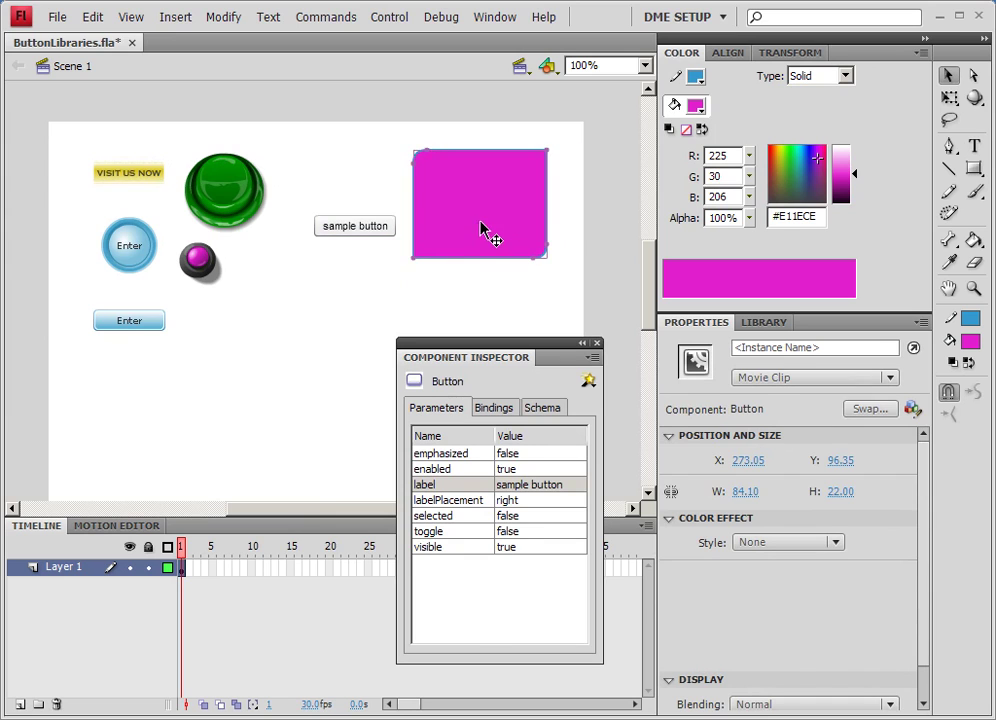
{"action": "key", "text": "Delete"}
{"action": "left_click_drag", "start_coordinate": [338, 231], "coordinate": [325, 214]}
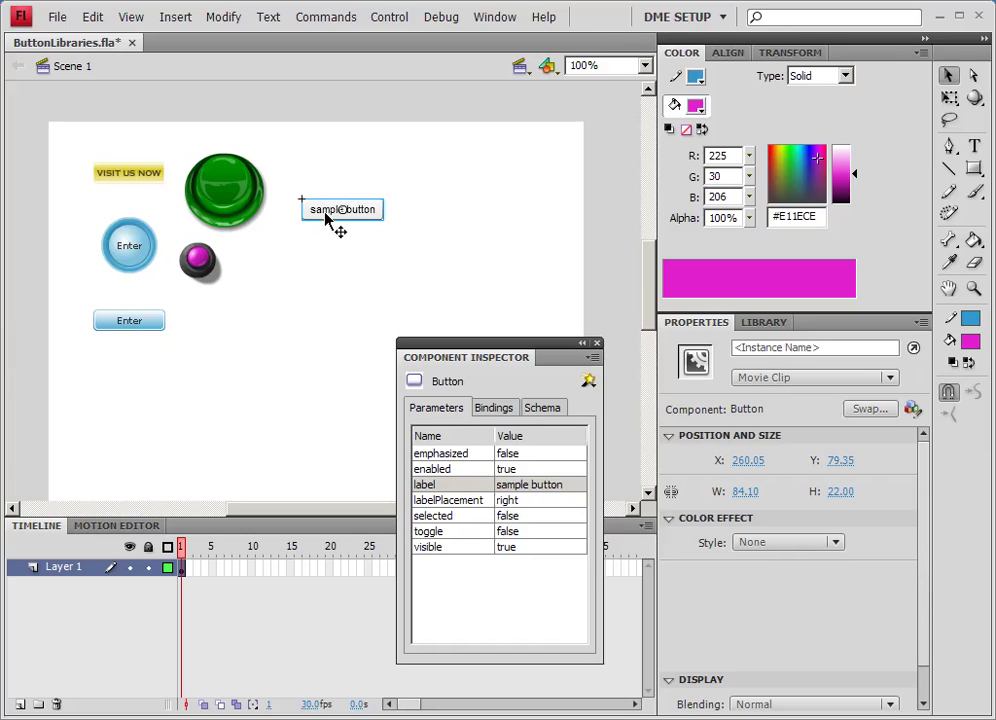
Open the sample button component for editing and examine its selected_over, selected_disabled and selected_down skins.
{"action": "double_click", "coordinate": [378, 216]}
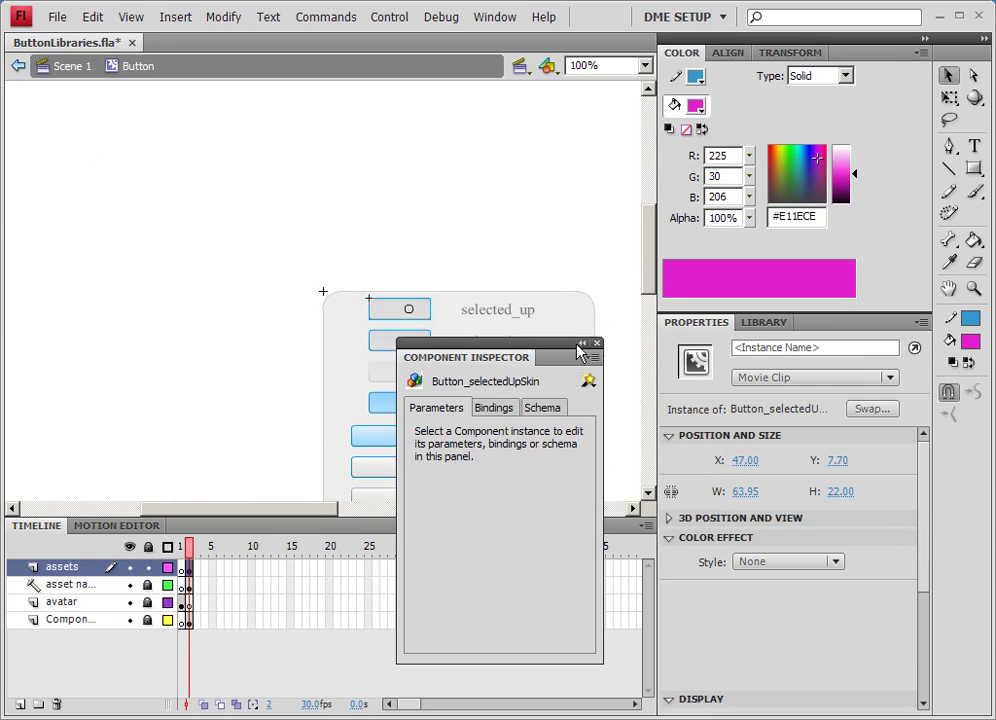
{"action": "left_click_drag", "start_coordinate": [585, 304], "coordinate": [419, 138]}
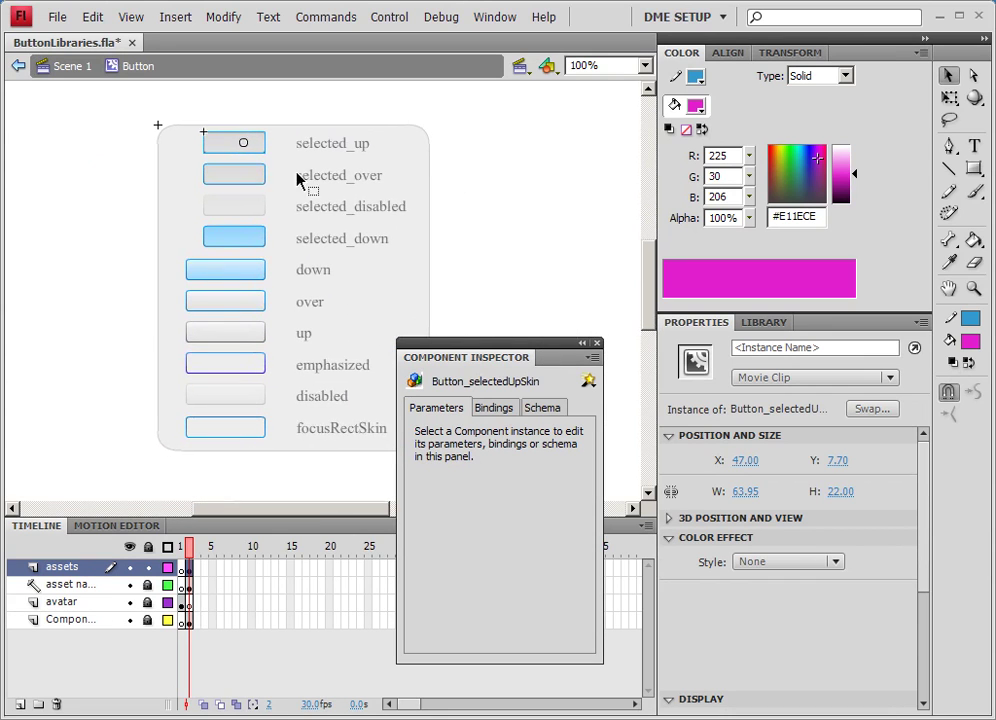
{"action": "left_click", "coordinate": [231, 176]}
{"action": "left_click", "coordinate": [232, 207]}
{"action": "left_click", "coordinate": [230, 240]}
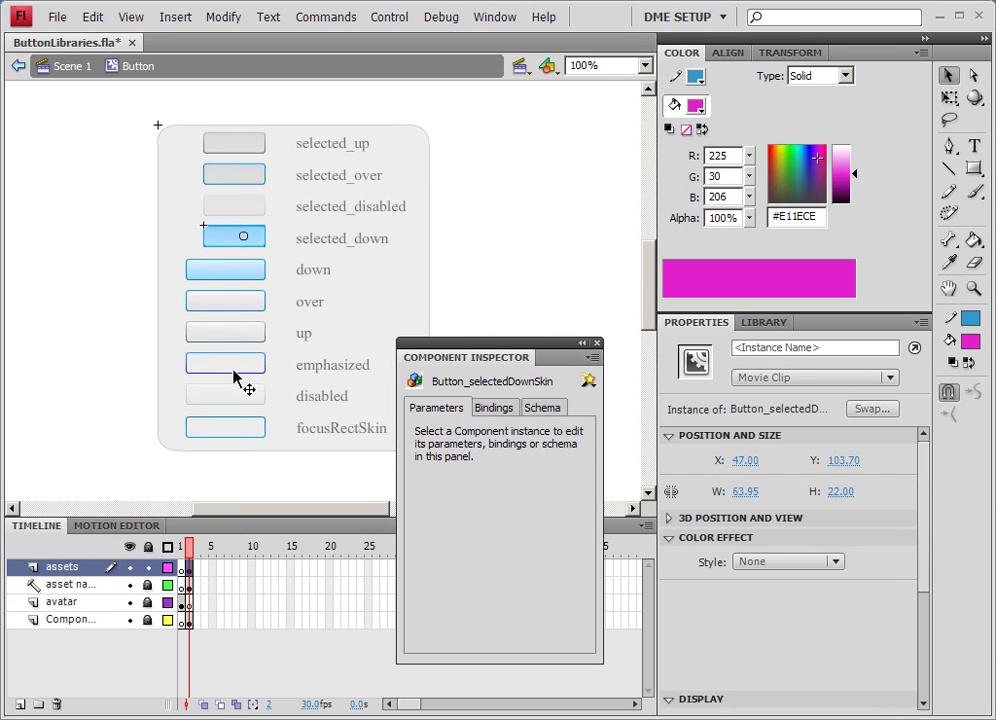
Apply an orange Tint (red 204, green 102, blue 0) at about 78% to the down skin.
{"action": "left_click", "coordinate": [245, 277]}
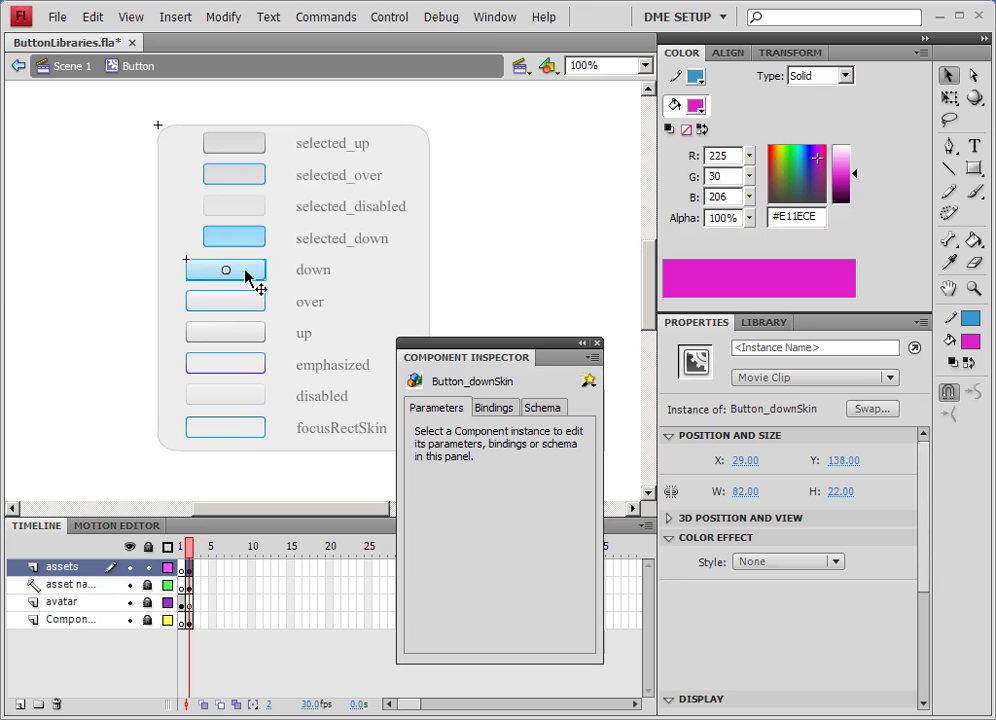
{"action": "left_click", "coordinate": [762, 562]}
{"action": "left_click", "coordinate": [767, 617]}
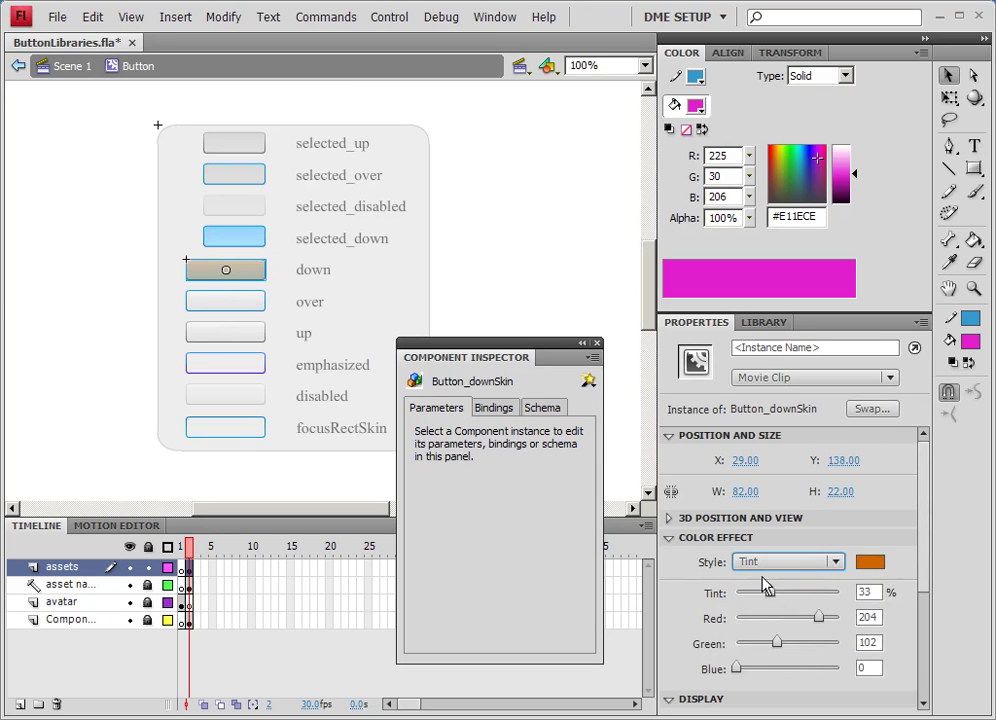
{"action": "left_click_drag", "start_coordinate": [770, 592], "coordinate": [817, 593]}
{"action": "left_click", "coordinate": [484, 300]}
Open the over skin and darken the end color of its right border half's gradient to #014765.
{"action": "double_click", "coordinate": [240, 304]}
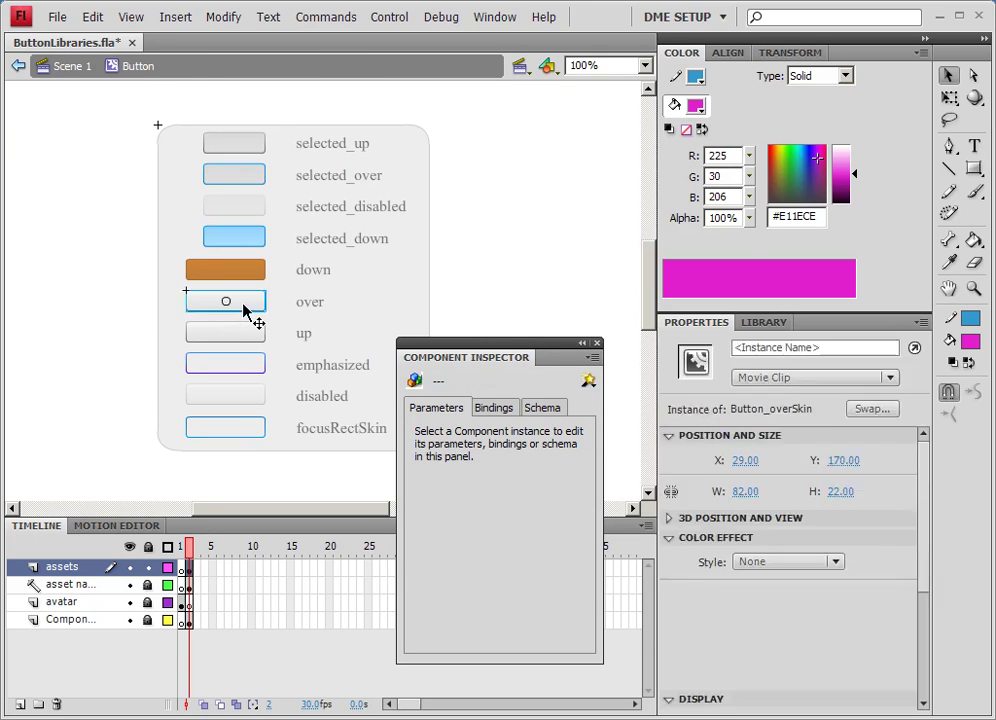
{"action": "left_click", "coordinate": [223, 132]}
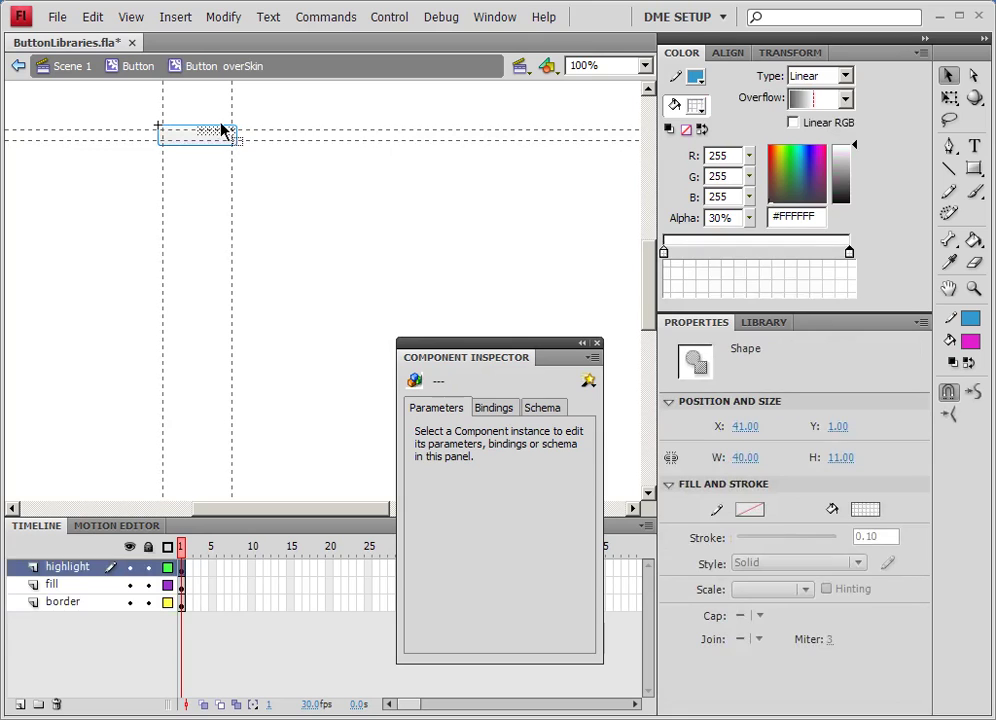
{"action": "left_click", "coordinate": [224, 133]}
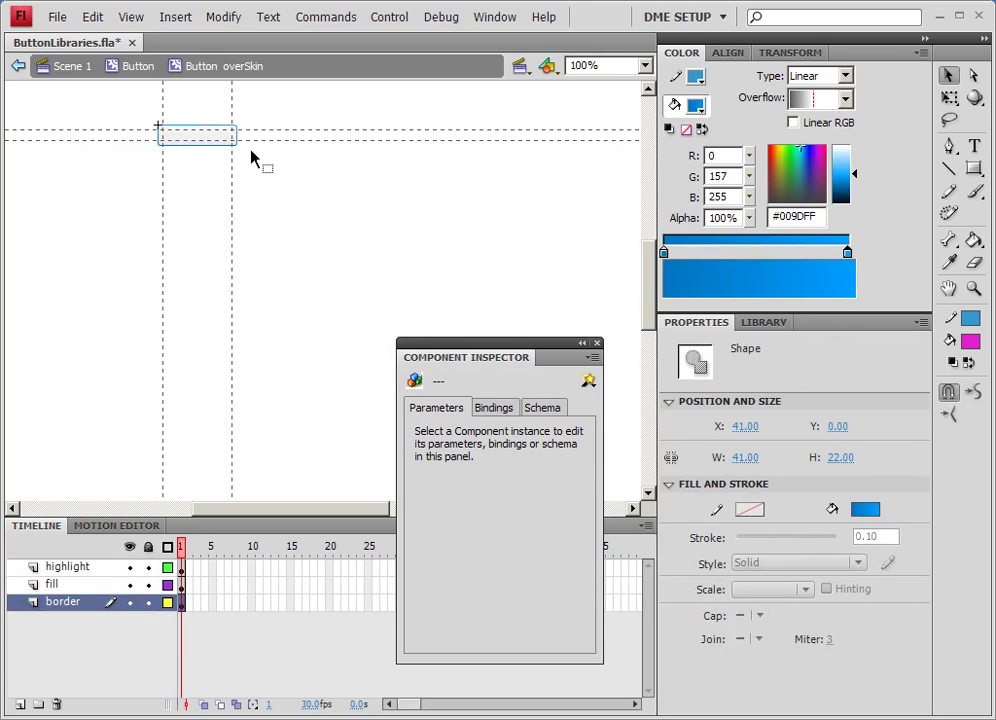
{"action": "left_click", "coordinate": [238, 147]}
{"action": "left_click", "coordinate": [239, 147]}
{"action": "left_click_drag", "start_coordinate": [852, 180], "coordinate": [855, 200]}
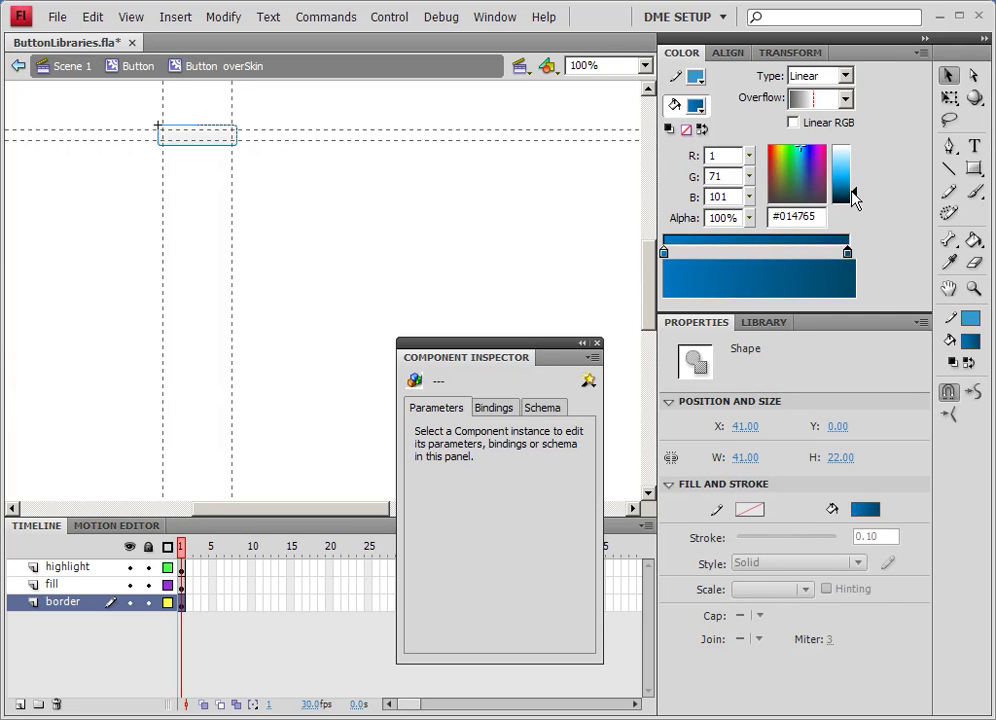
Return to Scene 1, test the movie to check the sample button, and close the preview.
{"action": "left_click", "coordinate": [40, 65]}
{"action": "left_click", "coordinate": [446, 251]}
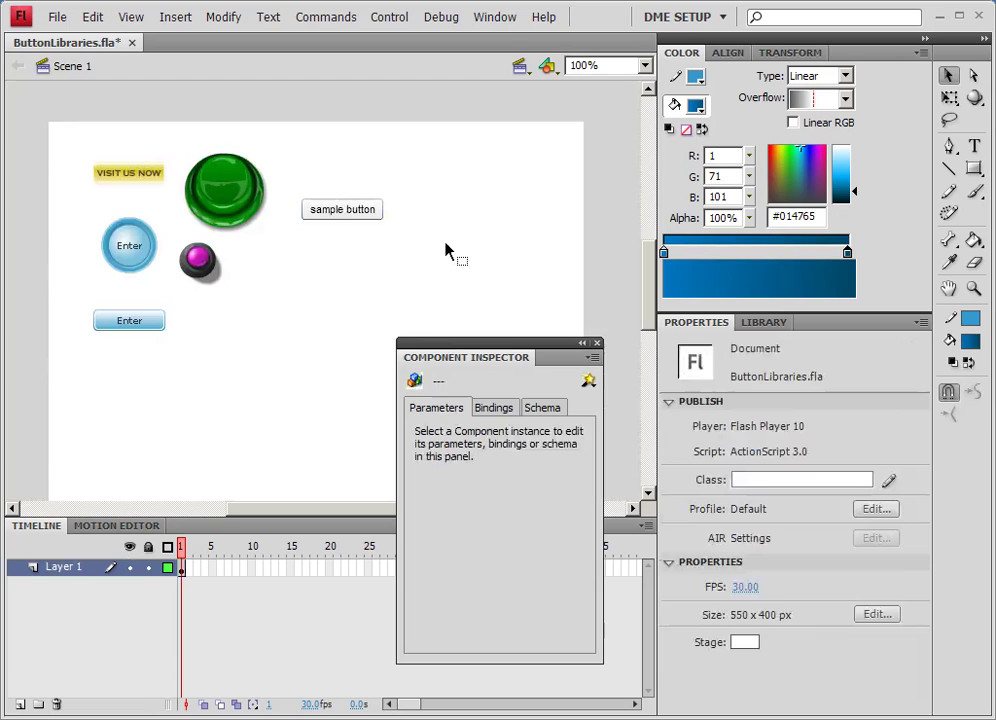
{"action": "key", "text": "ctrl+Return"}
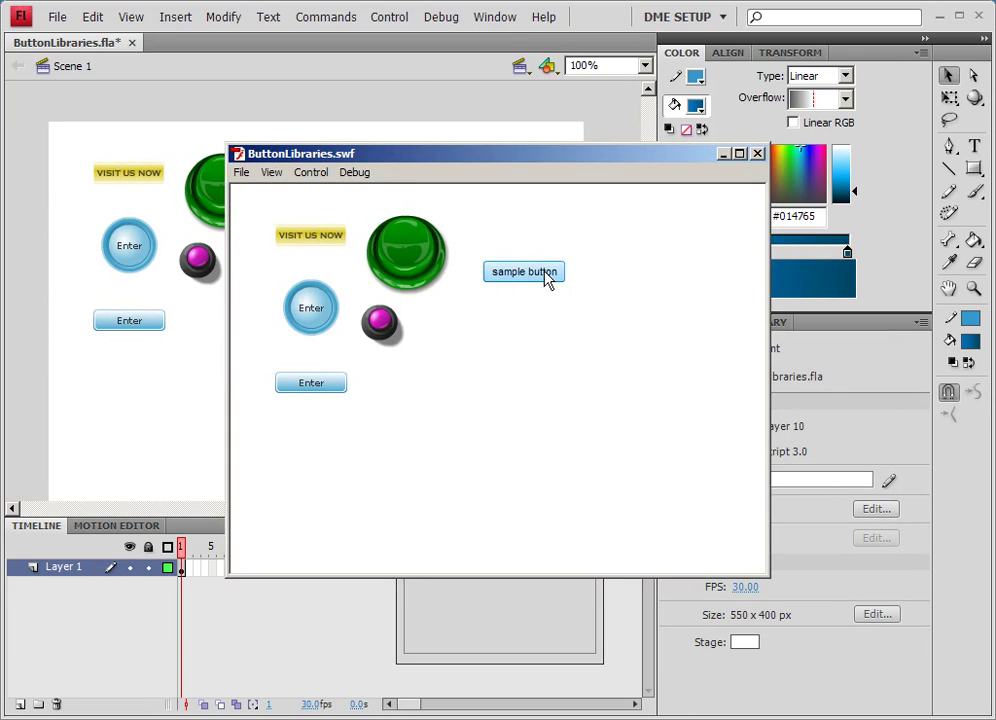
{"action": "left_click", "coordinate": [758, 154]}
Open the Button component and apply an orange Tint (204, 102, 0) at about 34% to the selected_down skin.
{"action": "double_click", "coordinate": [362, 215]}
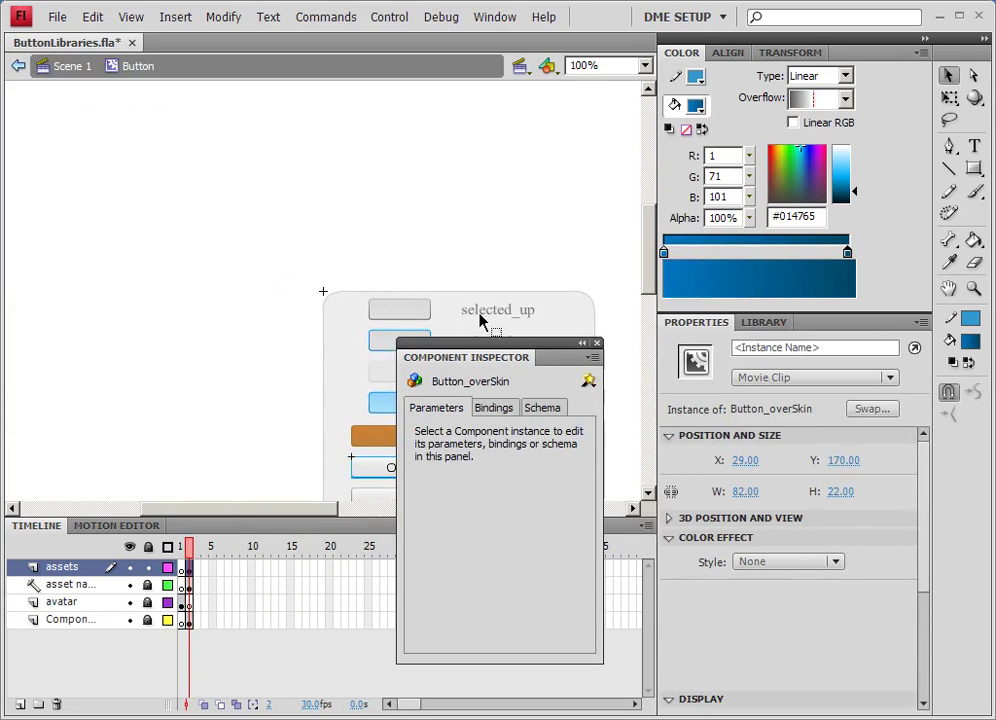
{"action": "left_click_drag", "start_coordinate": [483, 320], "coordinate": [367, 133]}
{"action": "left_click", "coordinate": [270, 243]}
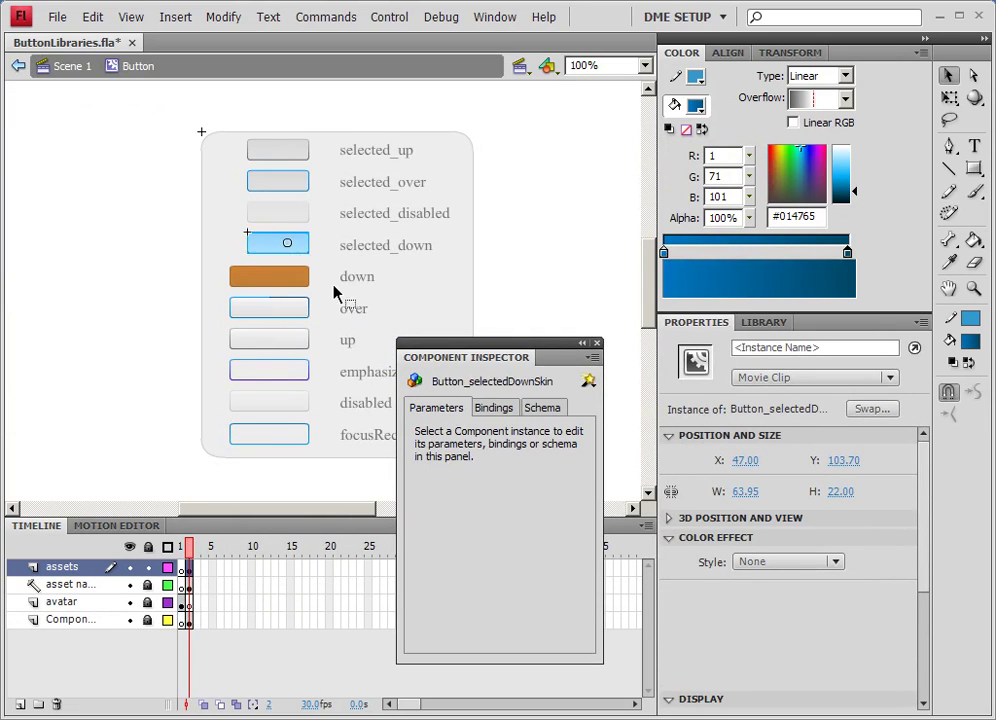
{"action": "left_click", "coordinate": [780, 561]}
{"action": "left_click", "coordinate": [768, 614]}
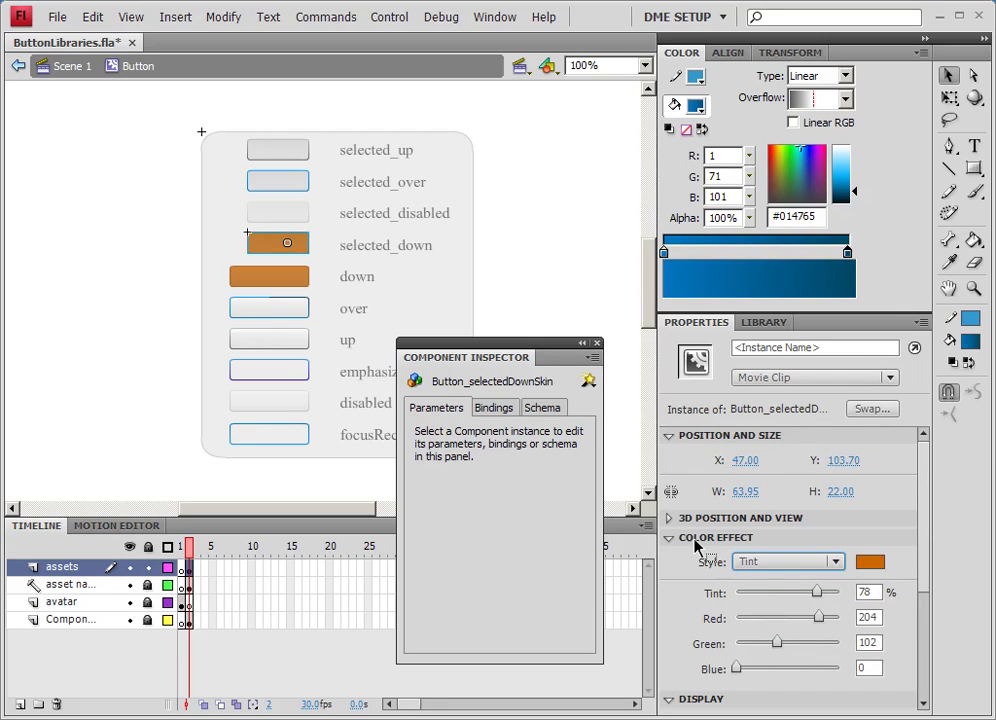
{"action": "left_click_drag", "start_coordinate": [818, 592], "coordinate": [777, 597]}
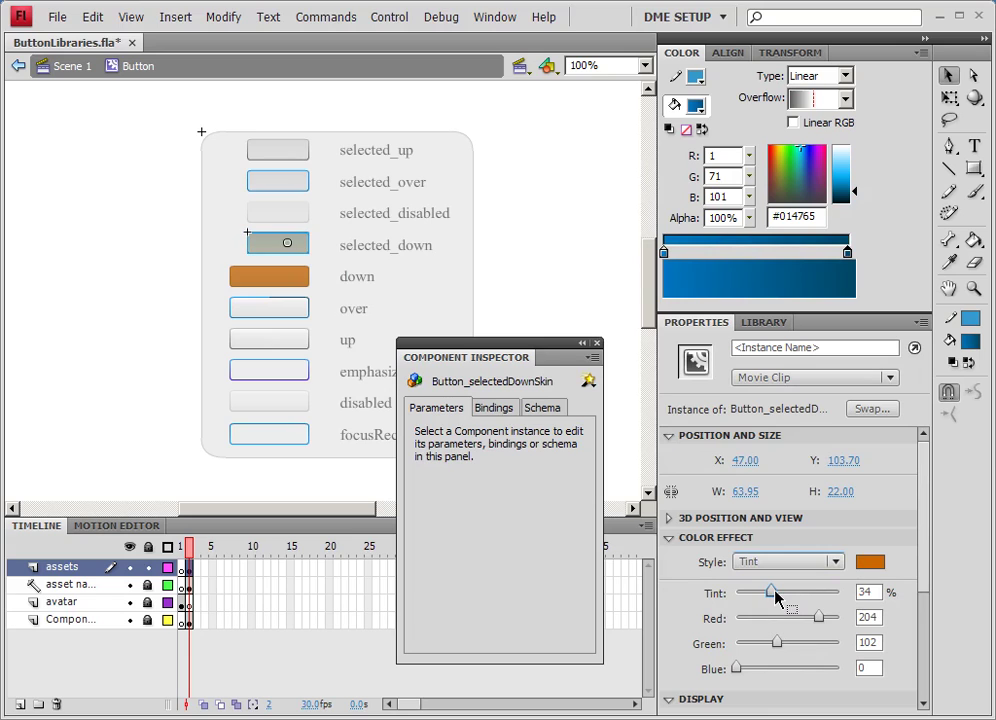
Switch the selected_down skin's color effect to Advanced with a red offset of 181 and a green offset of 93.
{"action": "left_click", "coordinate": [785, 561]}
{"action": "left_click", "coordinate": [792, 631]}
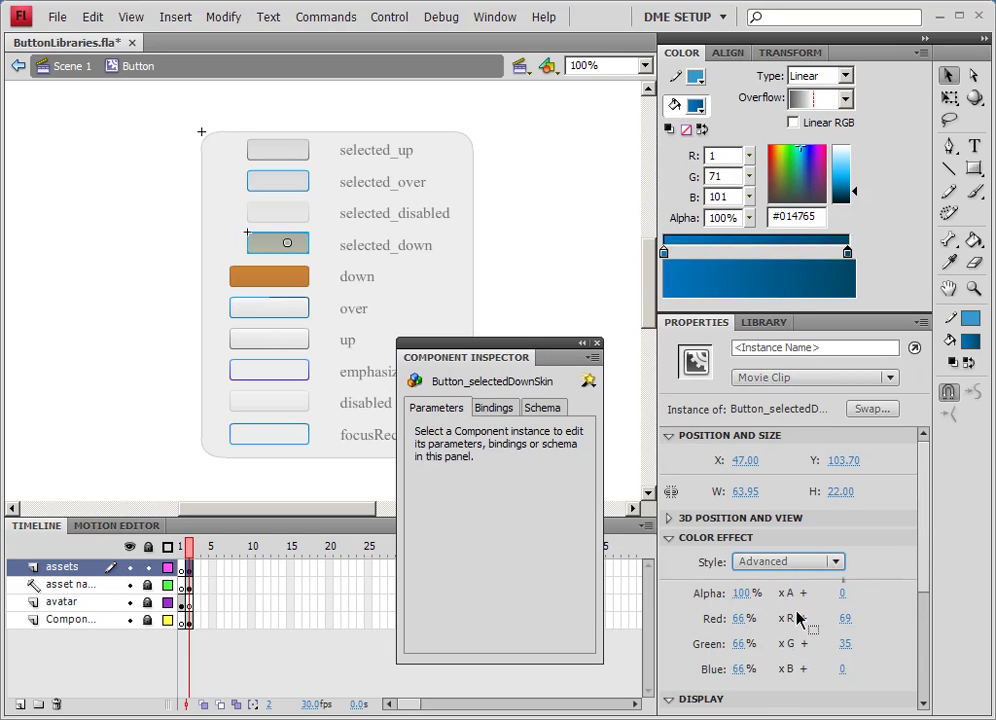
{"action": "left_click_drag", "start_coordinate": [845, 620], "coordinate": [915, 663]}
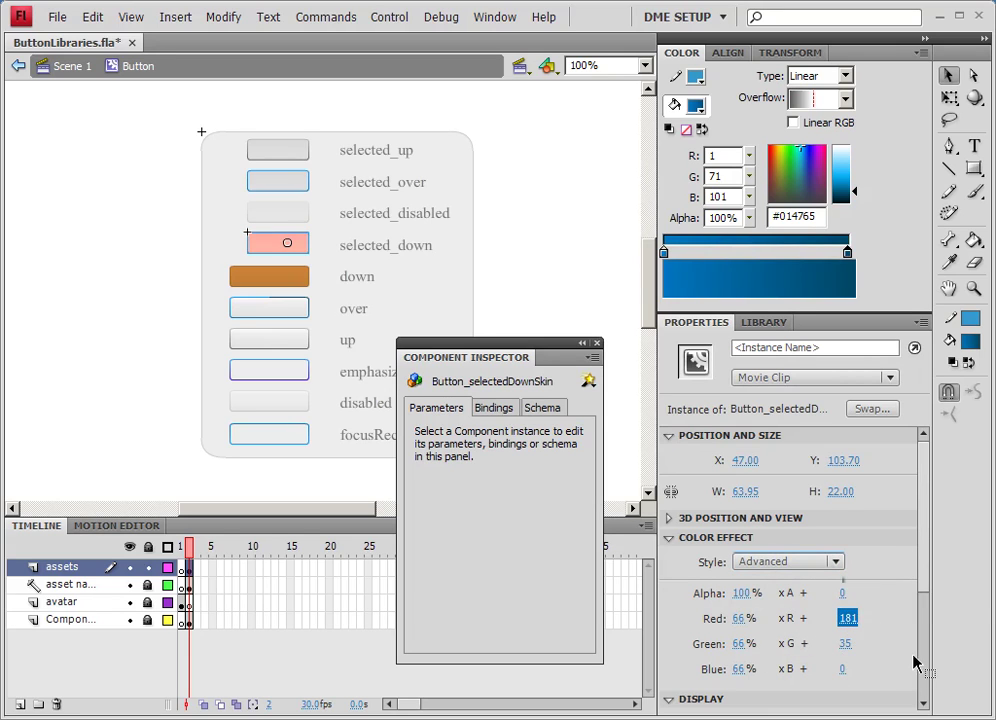
{"action": "left_click_drag", "start_coordinate": [840, 649], "coordinate": [898, 645]}
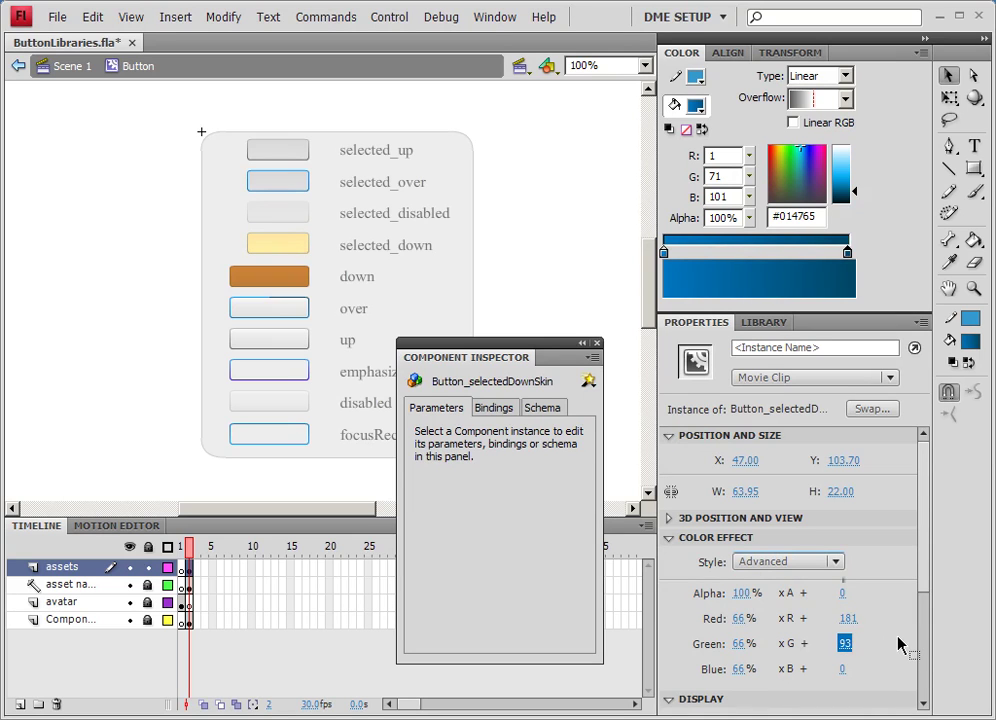
Return to Scene 1, test the sample button's pressed state in the movie preview, and close it.
{"action": "left_click", "coordinate": [72, 66]}
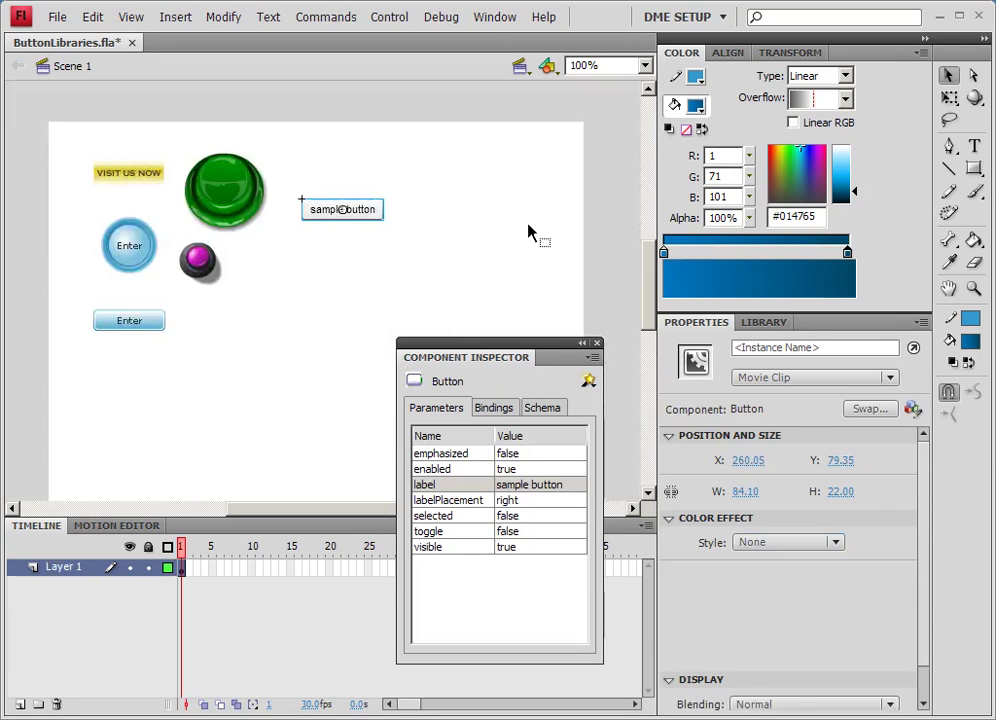
{"action": "left_click", "coordinate": [531, 232]}
{"action": "key", "text": "ctrl+Return"}
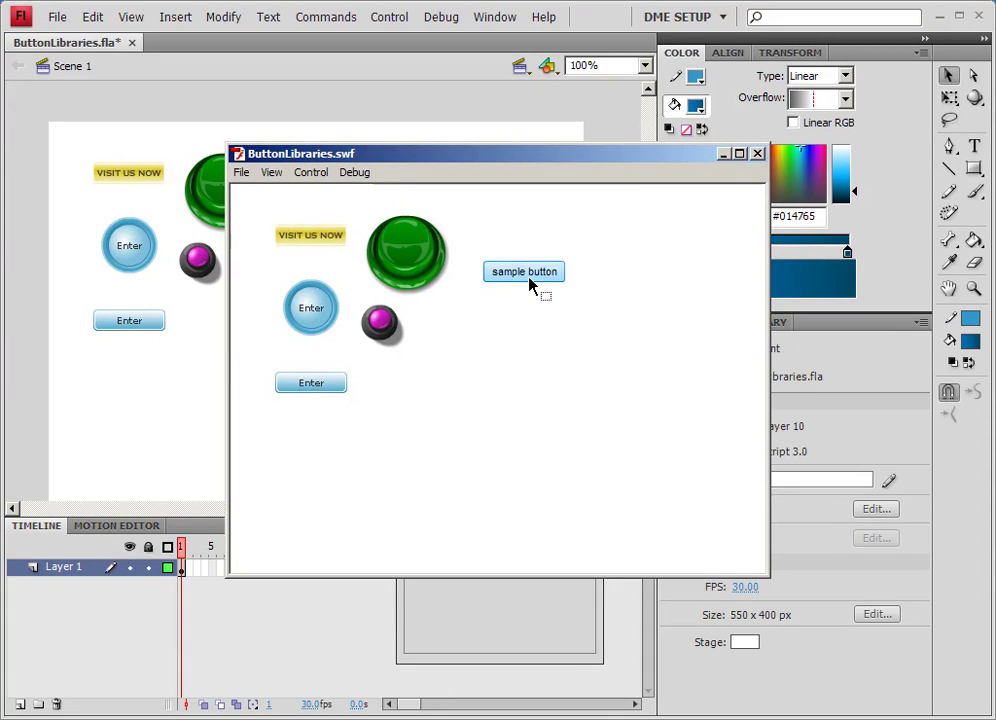
{"action": "left_click", "coordinate": [538, 280]}
{"action": "left_click", "coordinate": [757, 154]}
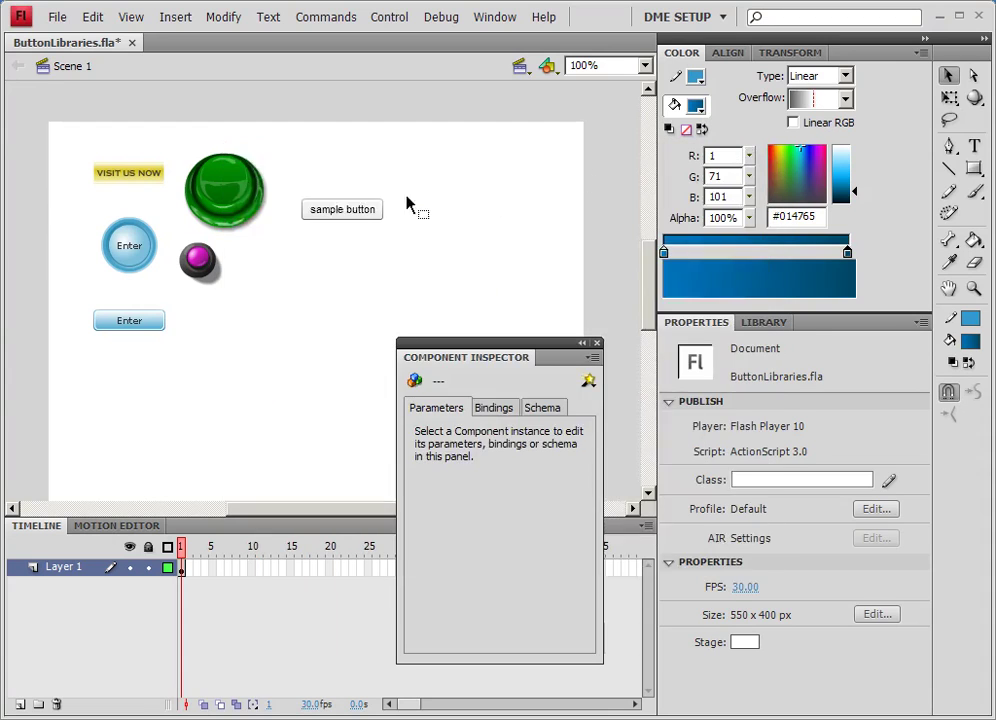
Reopen the Button component and reset the selected_down skin's color effect to None.
{"action": "double_click", "coordinate": [358, 217]}
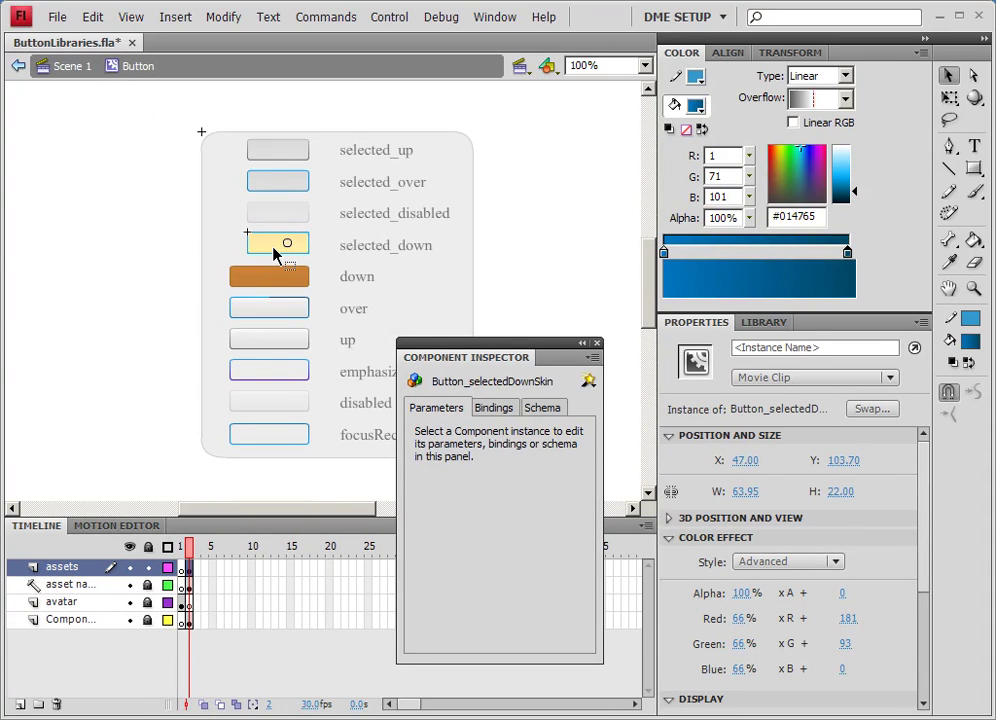
{"action": "left_click", "coordinate": [760, 561]}
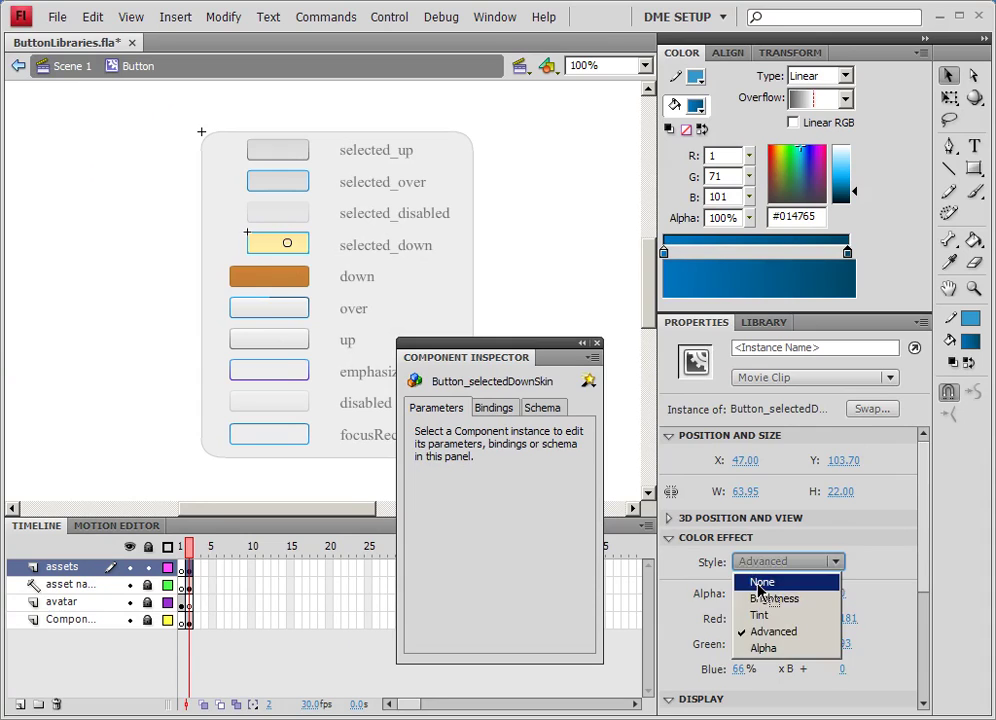
{"action": "left_click", "coordinate": [765, 582]}
Open the selected_down skin and recolor its fill with a linear gradient from light green to dark green #258555.
{"action": "double_click", "coordinate": [254, 253]}
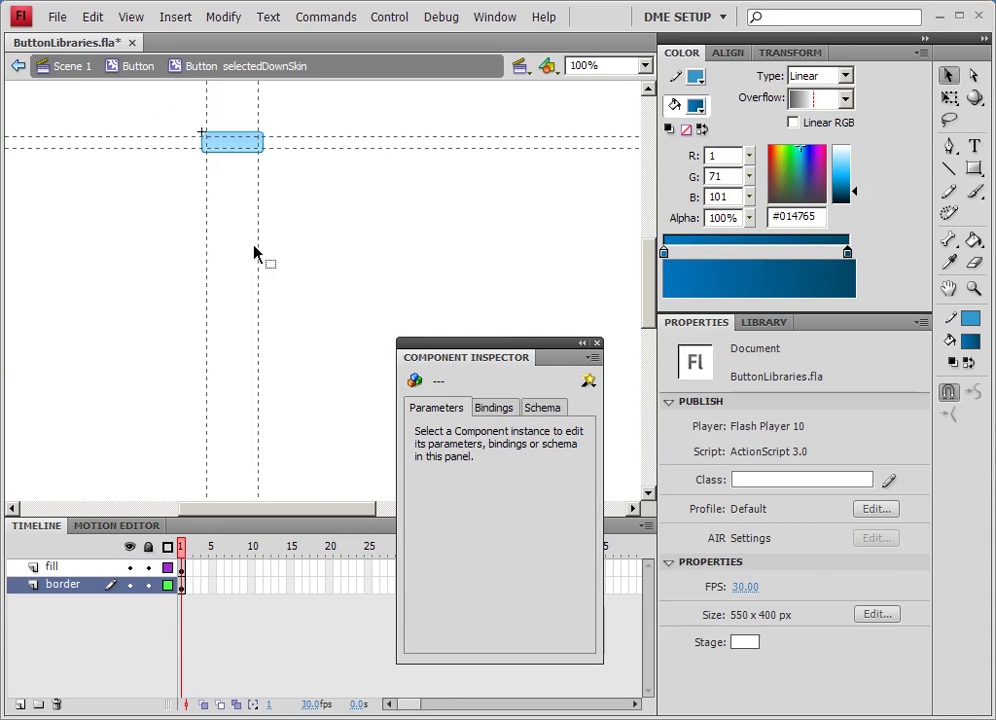
{"action": "left_click", "coordinate": [229, 148]}
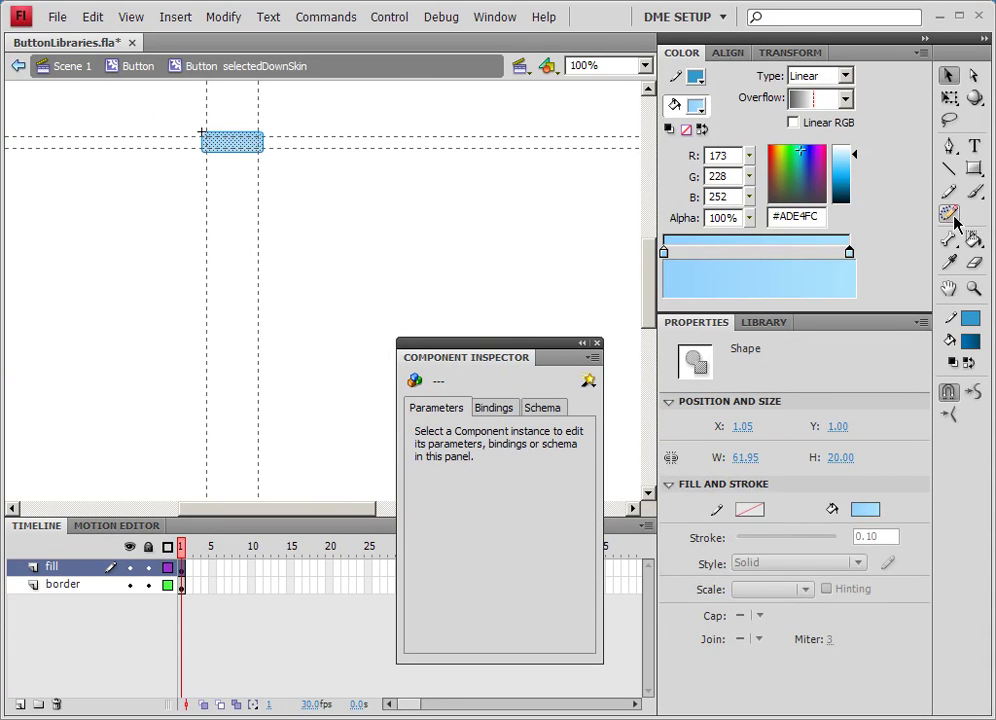
{"action": "left_click", "coordinate": [663, 252]}
{"action": "left_click_drag", "start_coordinate": [782, 169], "coordinate": [788, 165]}
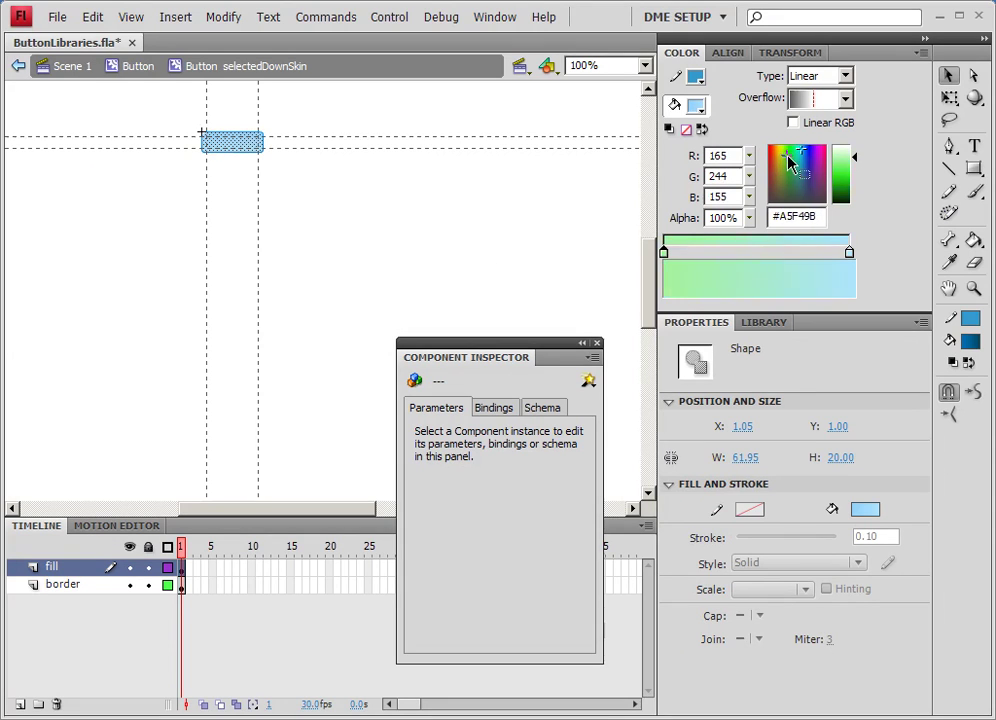
{"action": "left_click", "coordinate": [849, 252]}
{"action": "left_click", "coordinate": [800, 172]}
{"action": "left_click", "coordinate": [793, 172]}
{"action": "left_click_drag", "start_coordinate": [849, 178], "coordinate": [848, 192]}
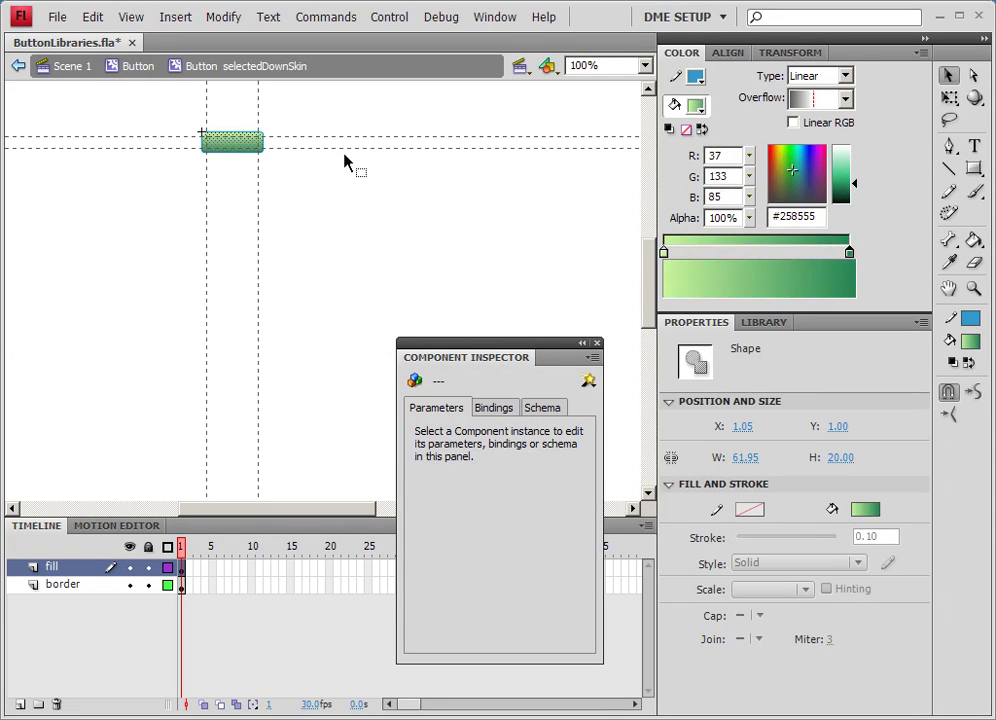
Test the movie to check the sample button with the green selected_down fill, and close the preview.
{"action": "left_click", "coordinate": [378, 171]}
{"action": "key", "text": "ctrl+Return"}
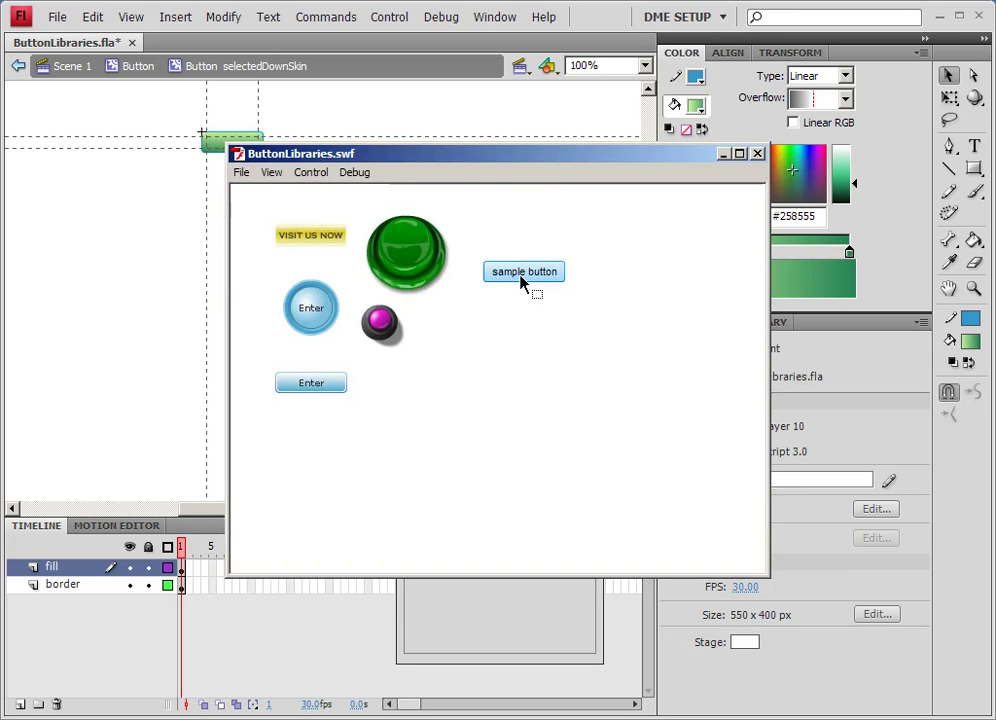
{"action": "left_click", "coordinate": [757, 154]}
Go back to the Button component, reset the down skin's color effect to None, and open that skin for editing.
{"action": "left_click", "coordinate": [145, 67]}
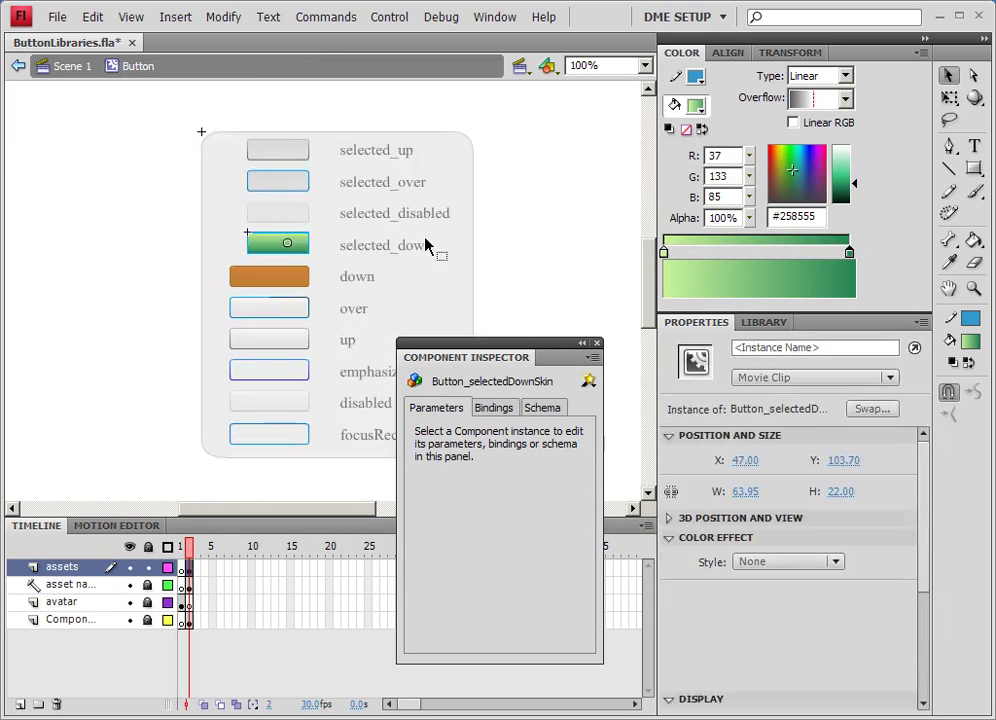
{"action": "left_click", "coordinate": [289, 281]}
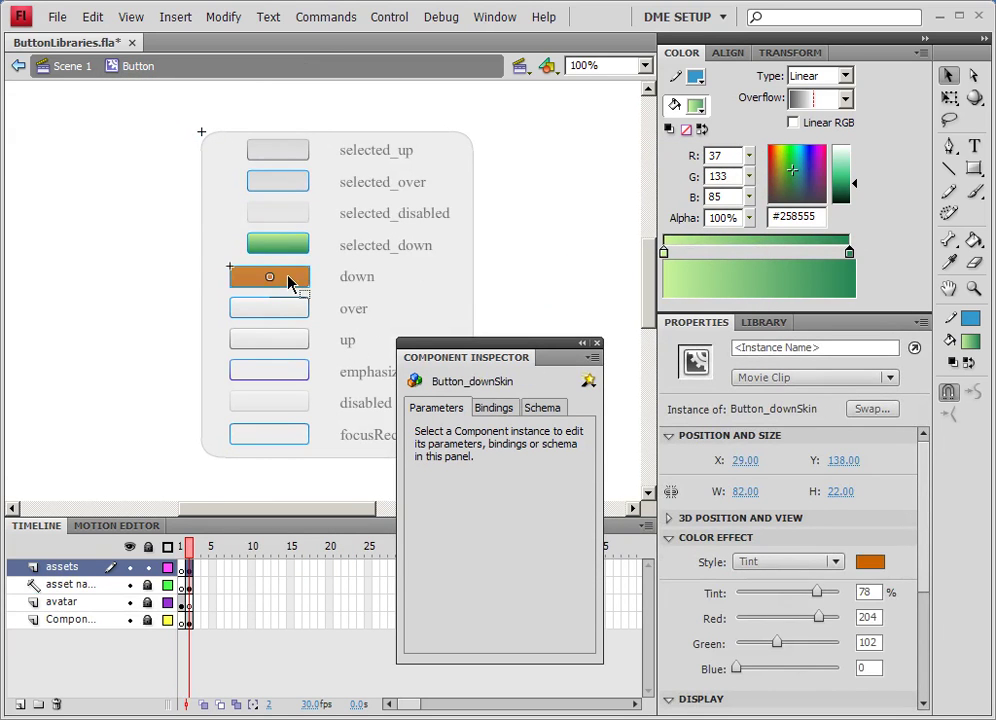
{"action": "left_click", "coordinate": [814, 562]}
{"action": "left_click", "coordinate": [778, 581]}
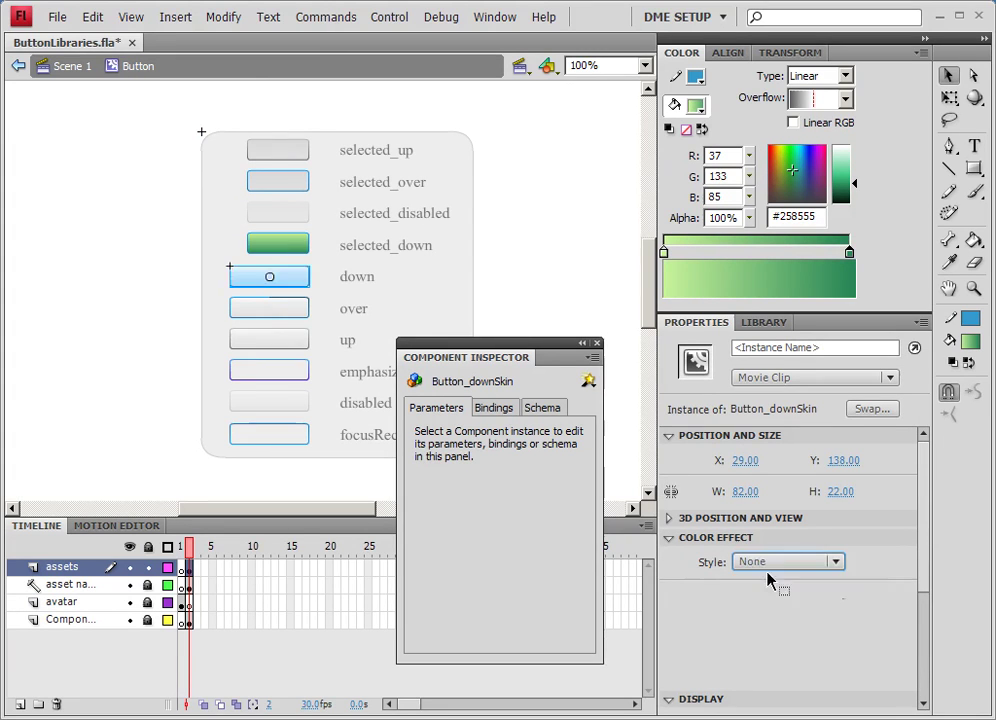
{"action": "double_click", "coordinate": [305, 282]}
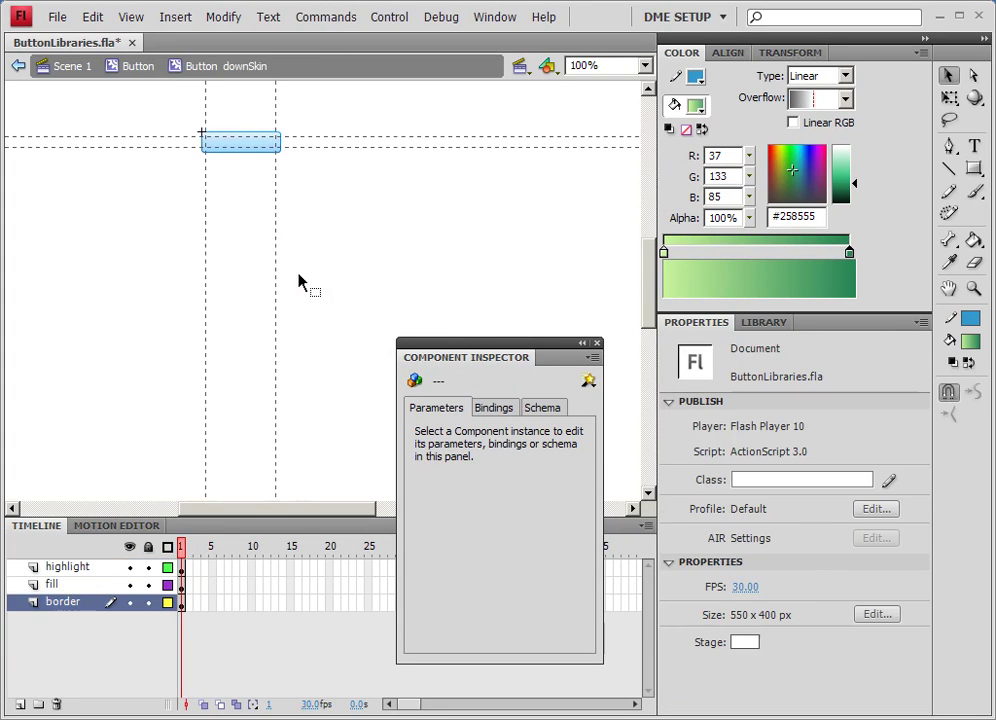
Recolor all fill and highlight pieces of the down skin with a linear gradient from green #32BC5A to light green, and return to Scene 1.
{"action": "left_click", "coordinate": [247, 147]}
{"action": "left_click", "coordinate": [229, 146], "text": "shift"}
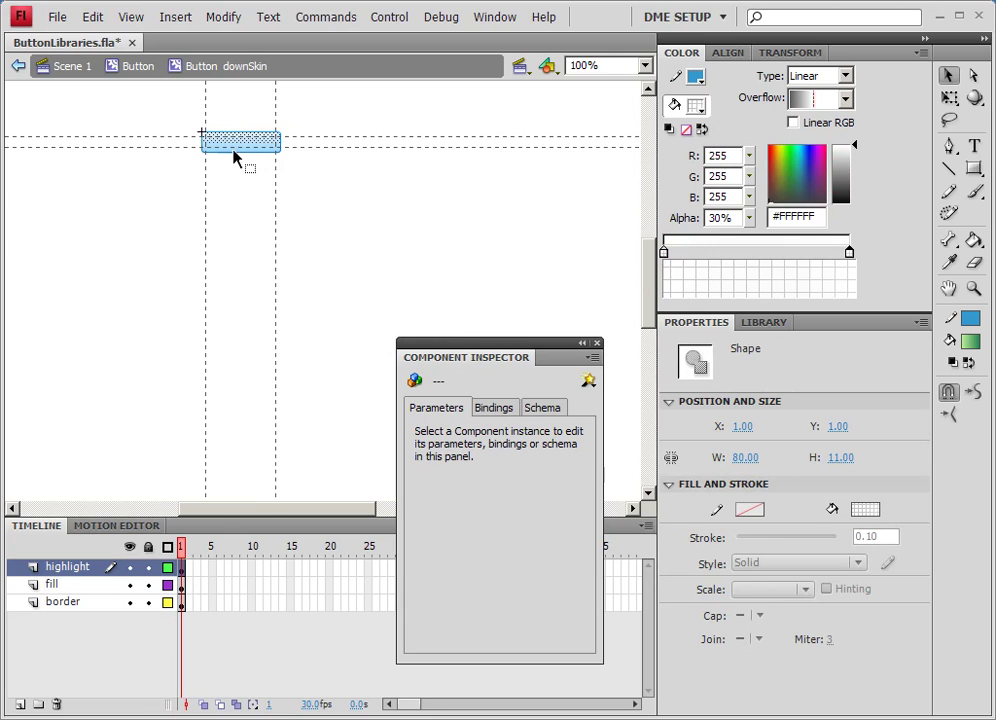
{"action": "left_click", "coordinate": [234, 150]}
{"action": "left_click", "coordinate": [271, 150], "text": "shift"}
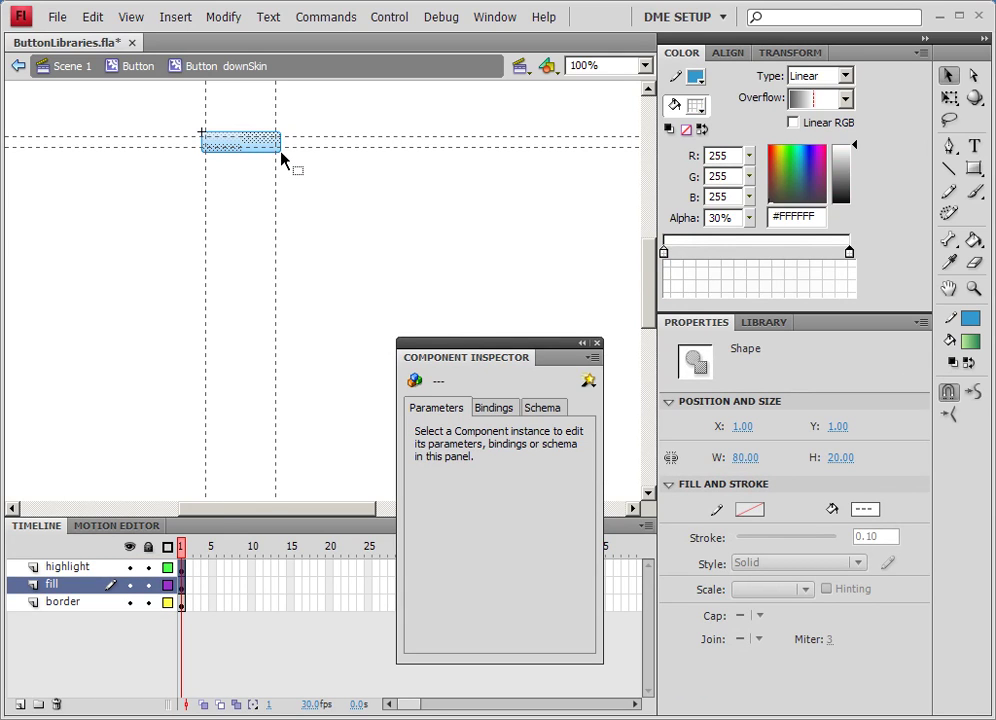
{"action": "key", "text": "ctrl+4"}
{"action": "left_click", "coordinate": [359, 316], "text": "shift"}
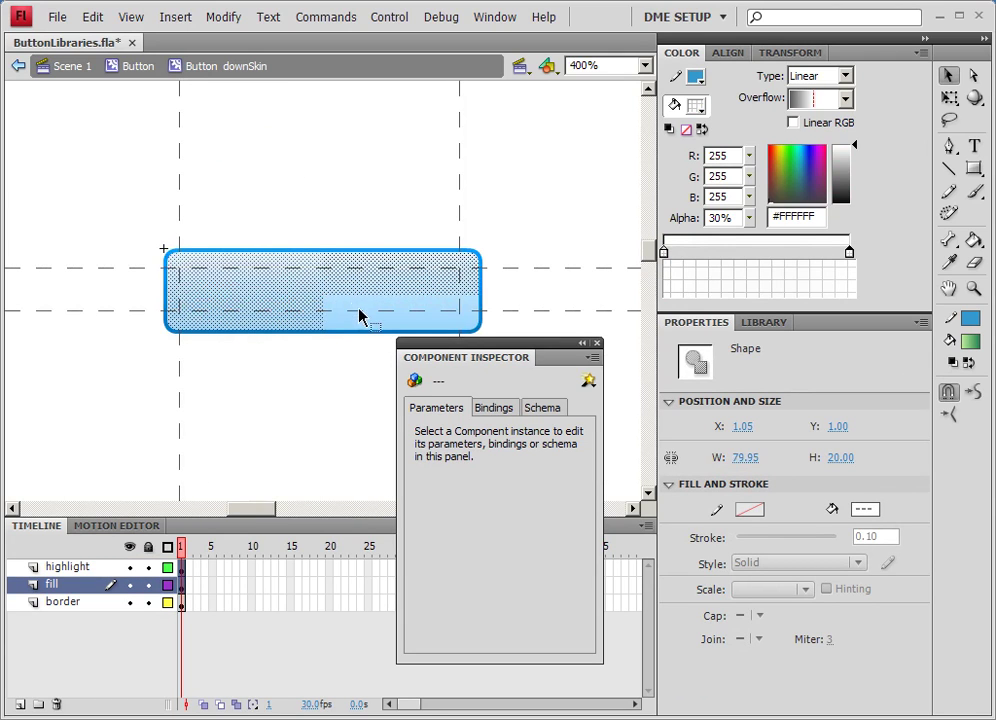
{"action": "left_click", "coordinate": [360, 312], "text": "shift"}
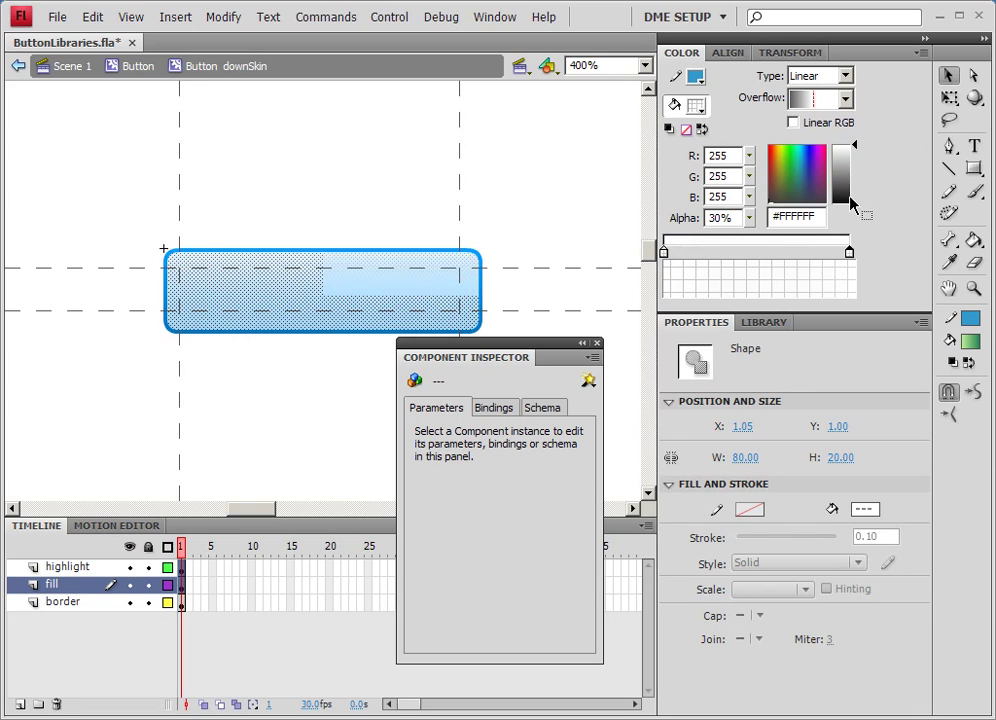
{"action": "left_click", "coordinate": [440, 281]}
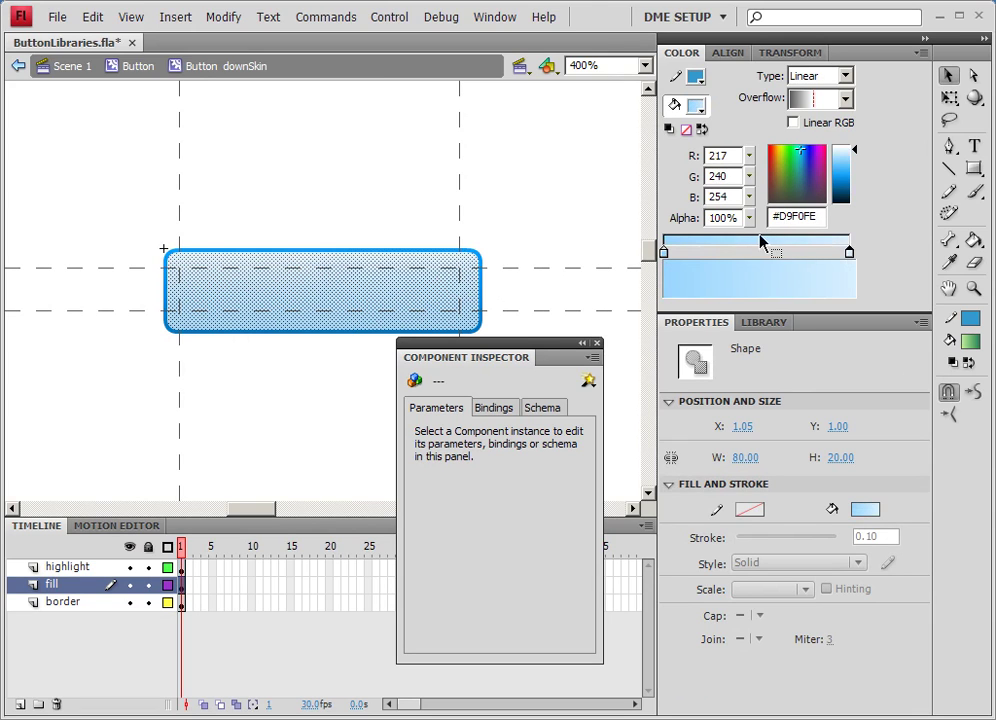
{"action": "left_click_drag", "start_coordinate": [816, 200], "coordinate": [790, 170]}
{"action": "left_click", "coordinate": [664, 252]}
{"action": "left_click_drag", "start_coordinate": [846, 150], "coordinate": [850, 184]}
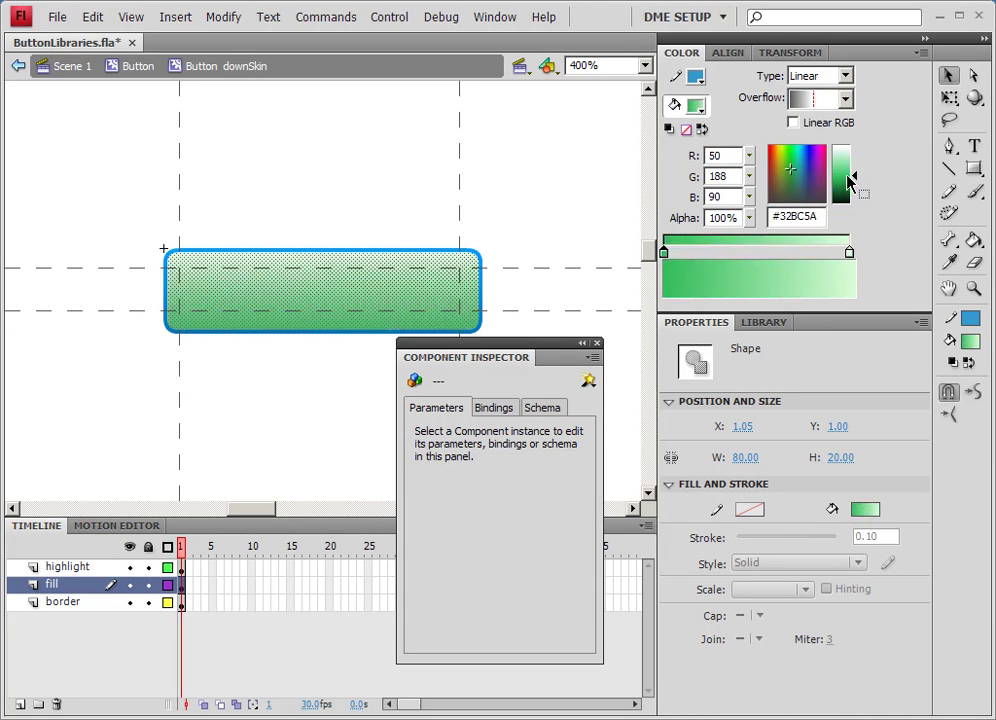
{"action": "left_click", "coordinate": [72, 68]}
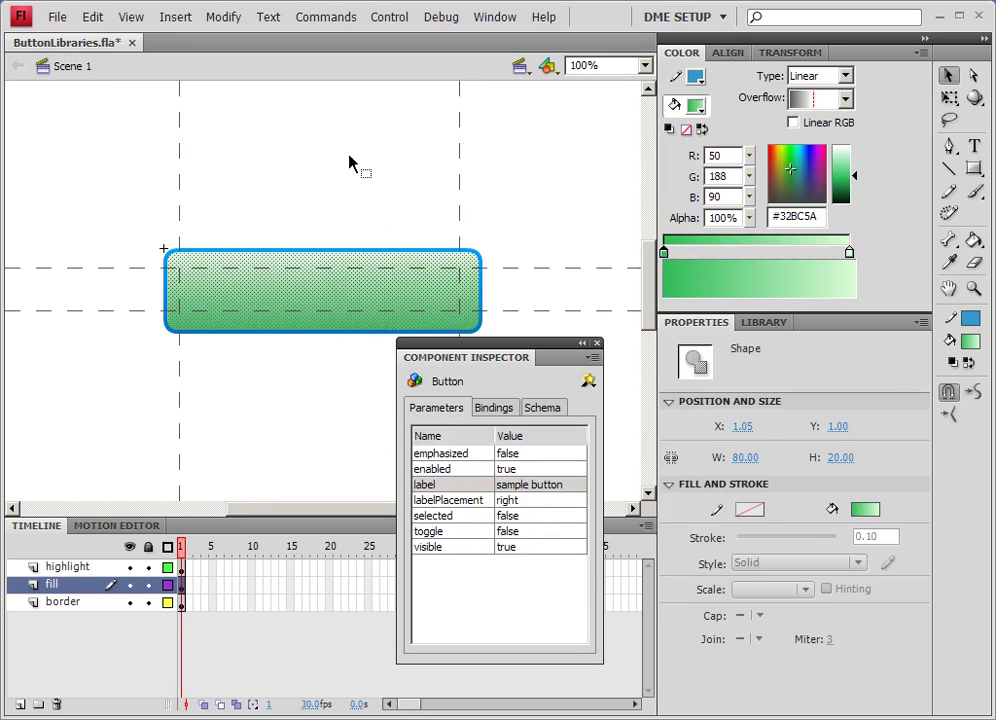
Test the movie to check the sample button's down state with the green gradient, close the preview and deselect everything on the stage.
{"action": "key", "text": "ctrl+Return"}
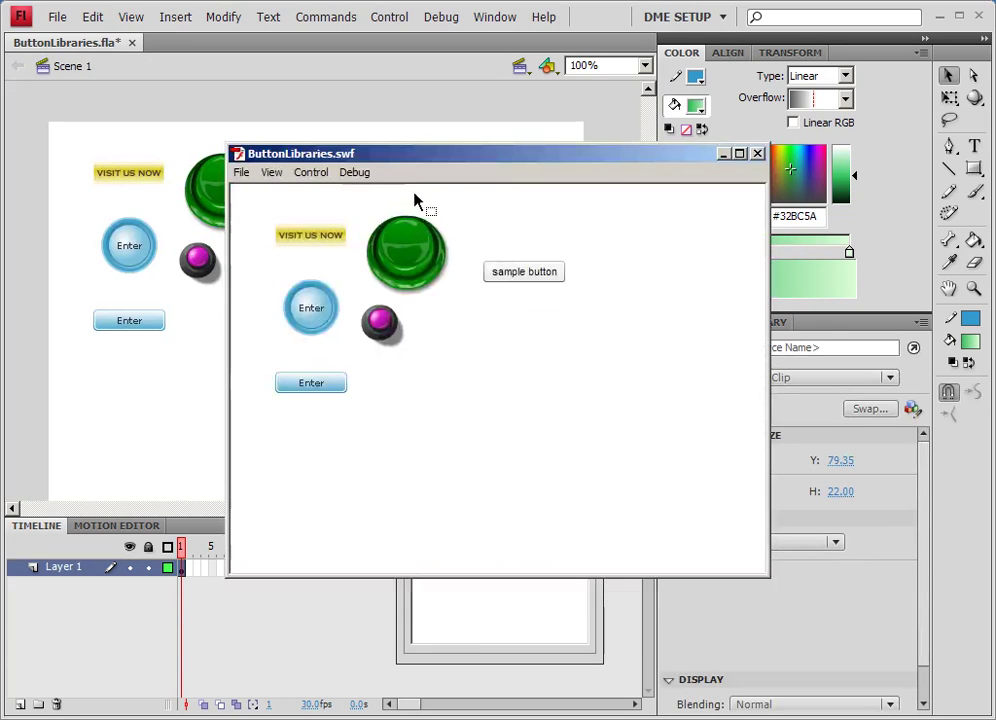
{"action": "left_click", "coordinate": [530, 283]}
{"action": "left_click", "coordinate": [530, 282]}
{"action": "left_click", "coordinate": [530, 281]}
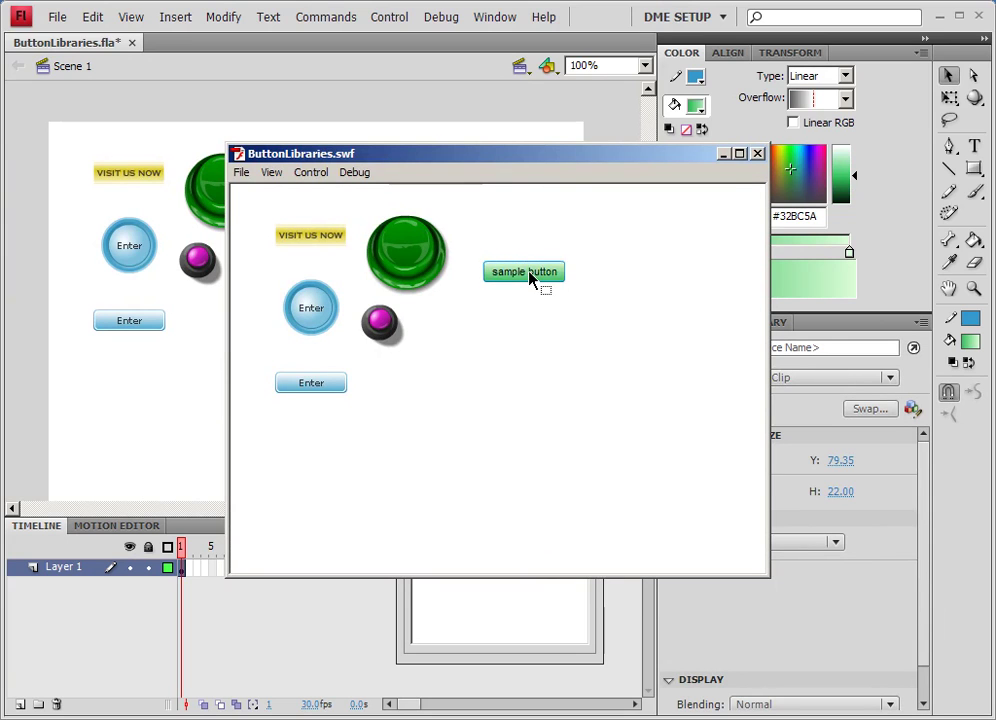
{"action": "left_click", "coordinate": [760, 155]}
{"action": "left_click", "coordinate": [448, 214]}
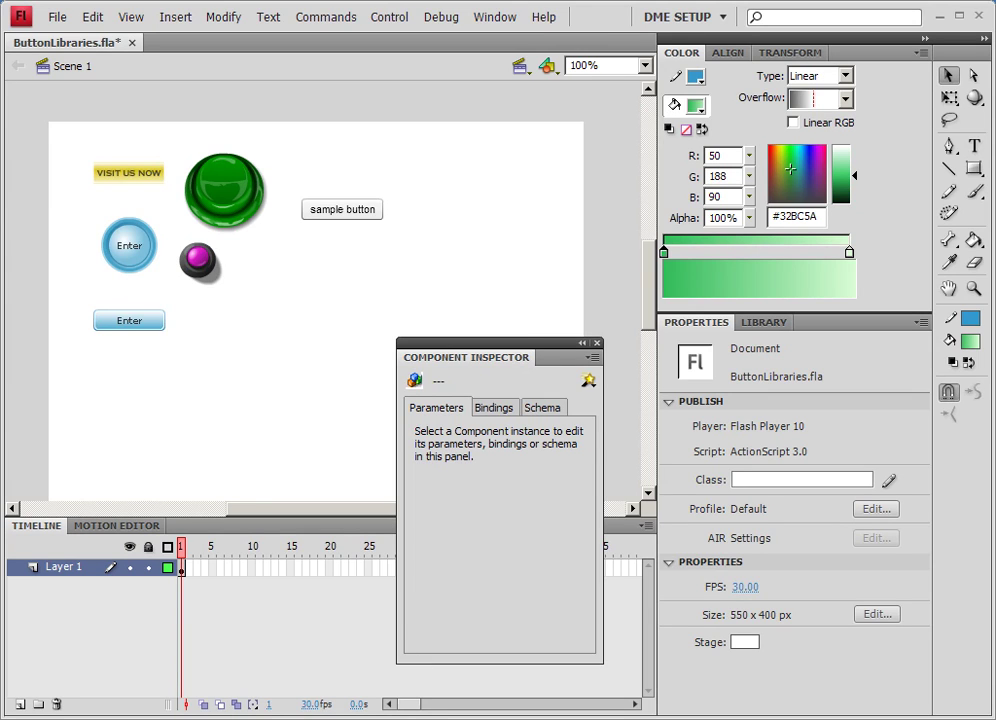
{"action": "key", "text": "Home"}
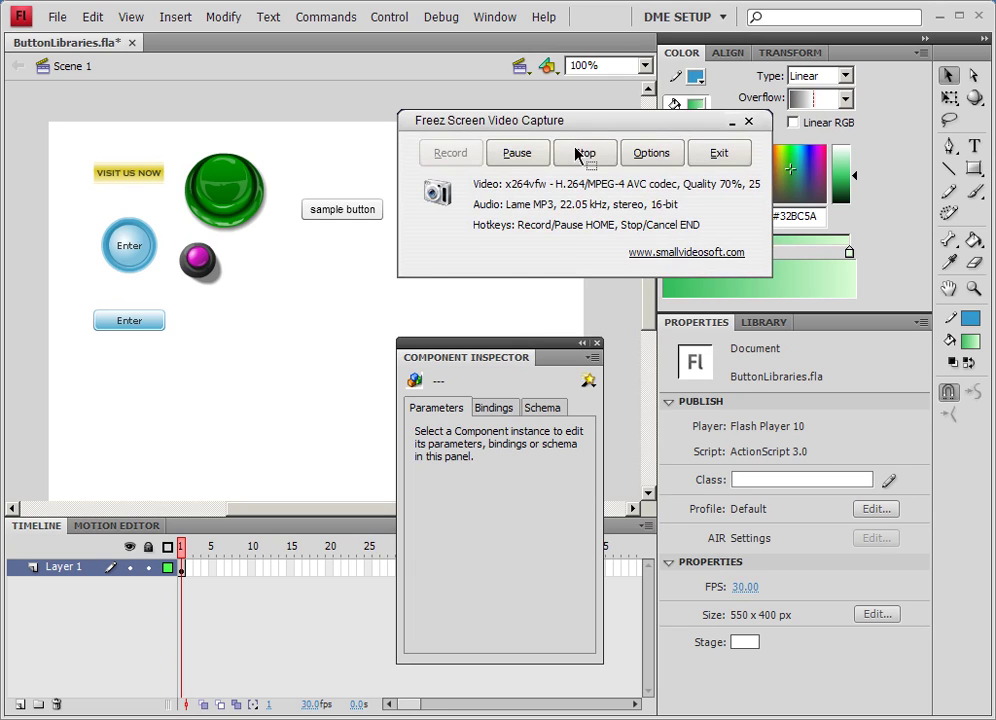